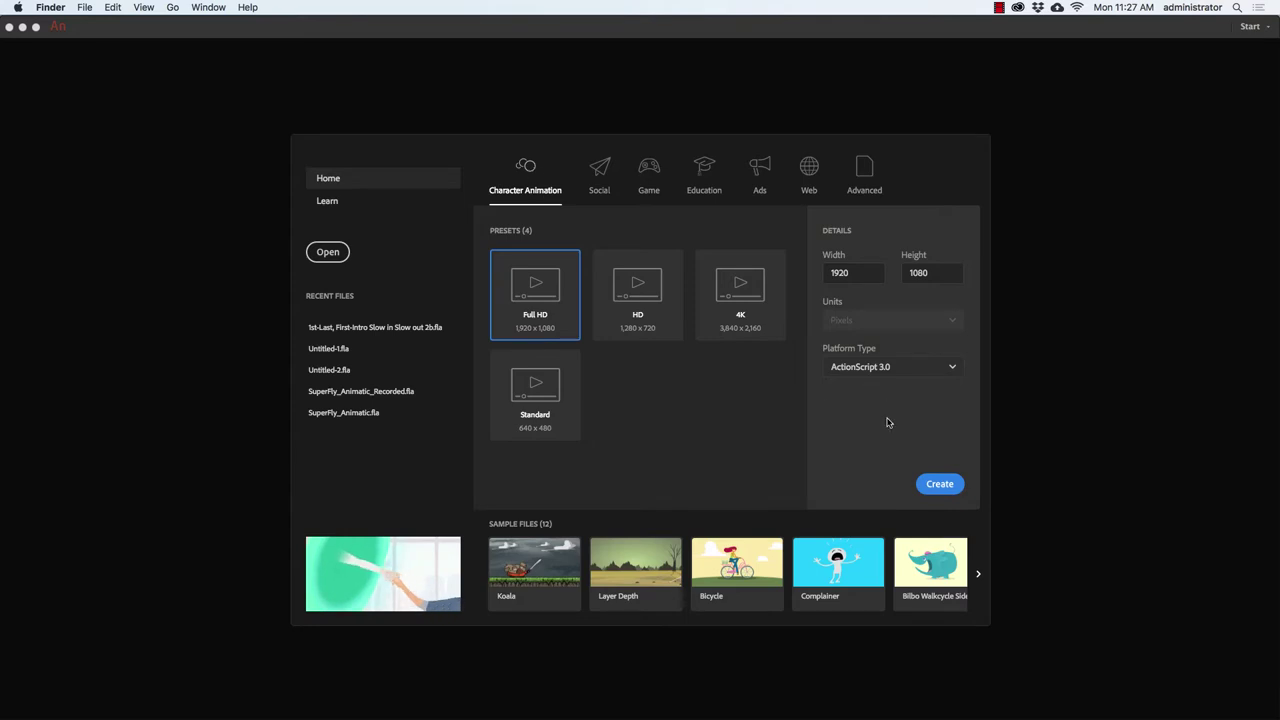
Create a Full HD 1920 x 1080 ActionScript 3.0 document and set the timeline frame view to Large.
click(945, 484)
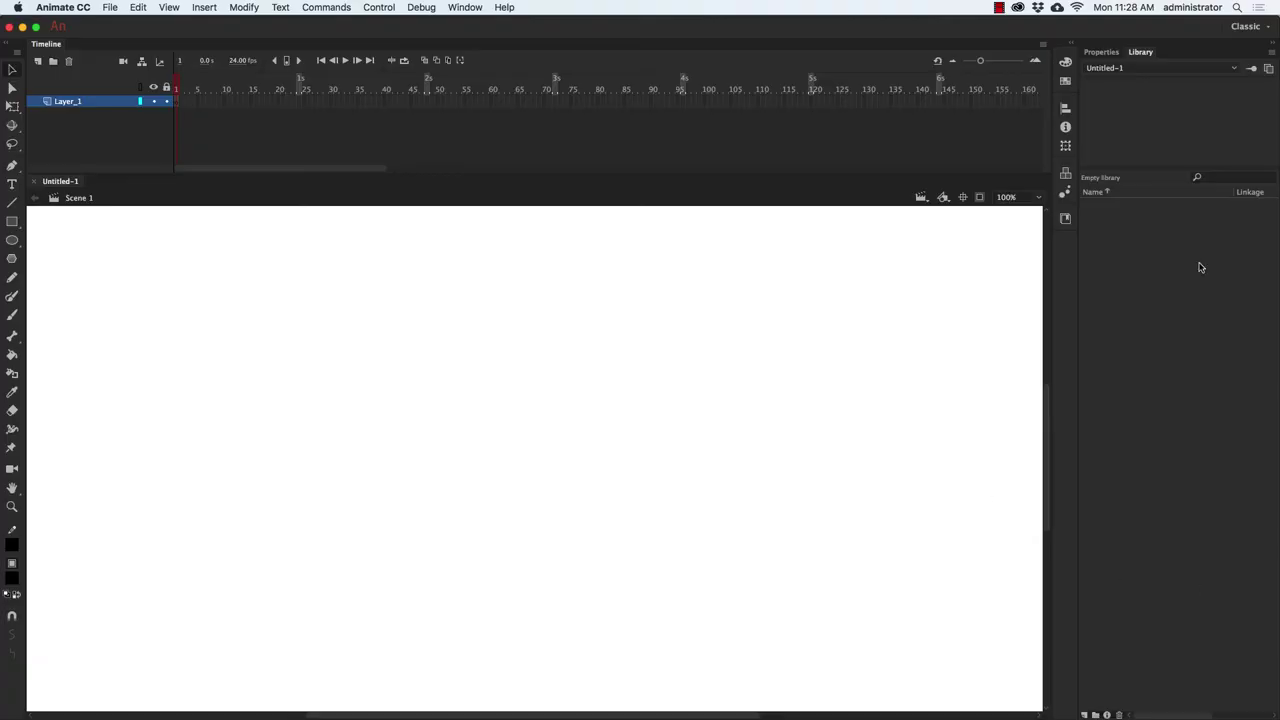
click(1043, 45)
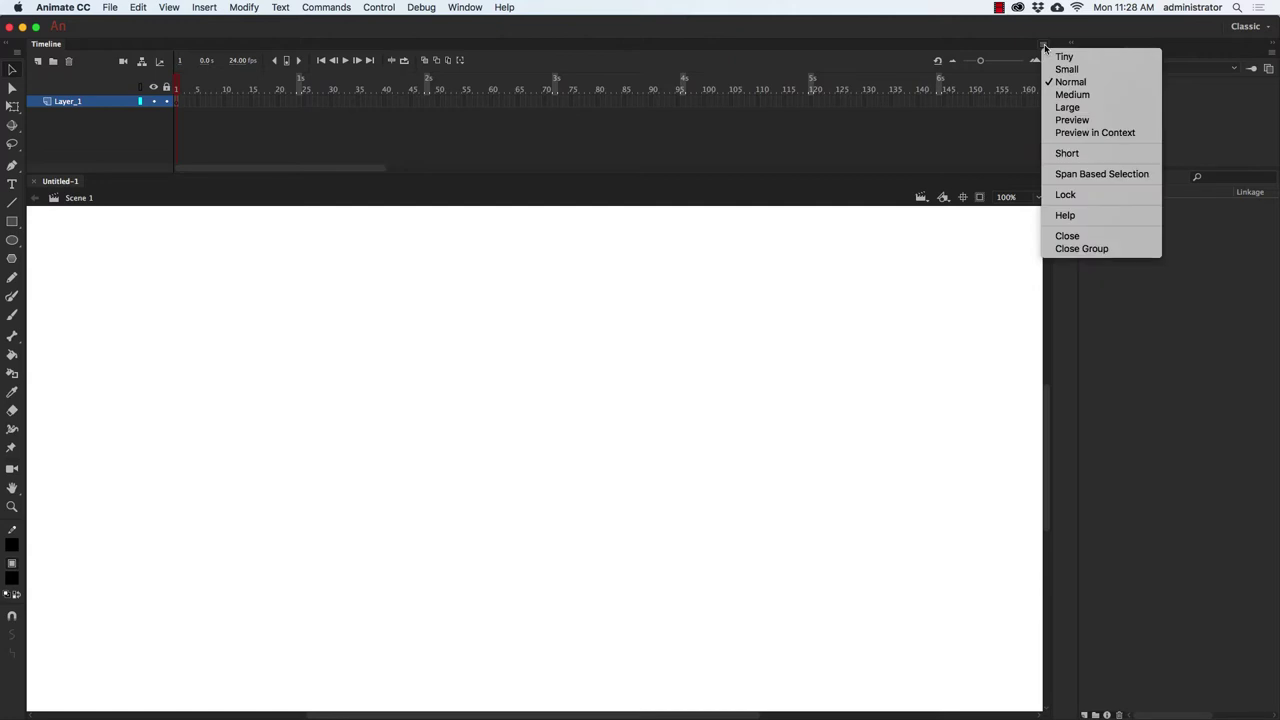
click(1087, 106)
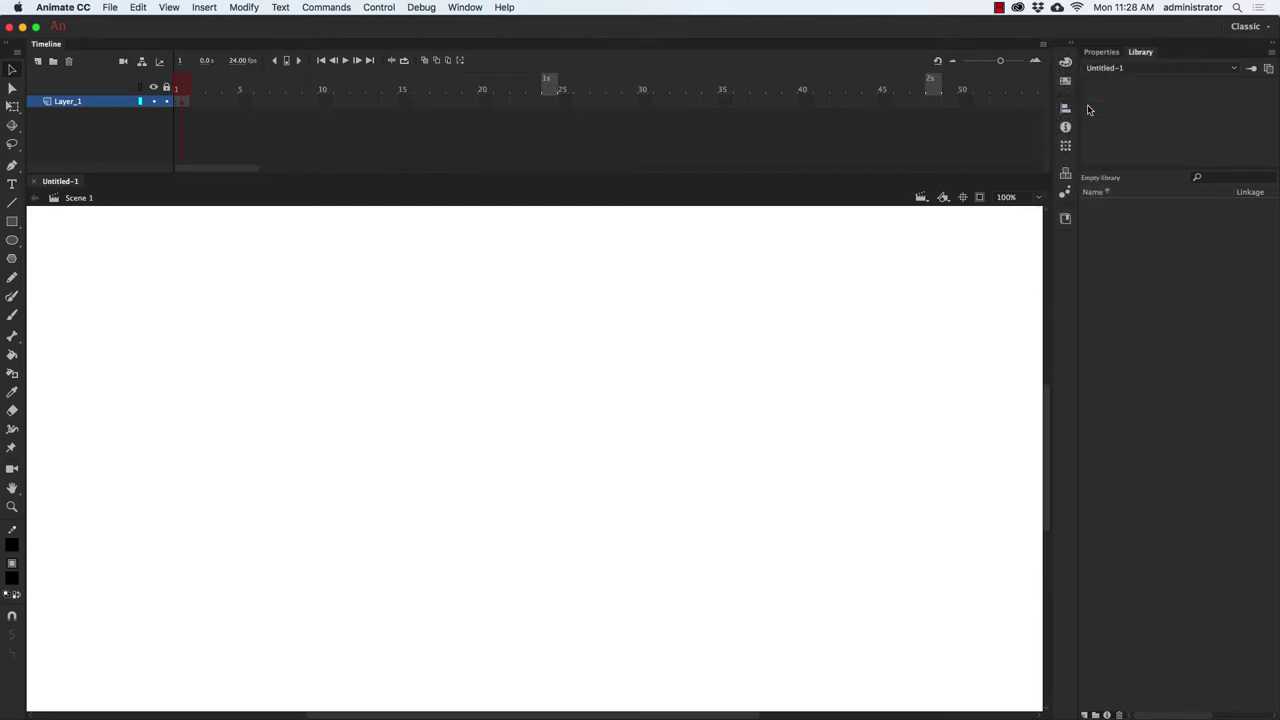
Rename Layer_1 as Pen.
double_click(72, 103)
text(Pen)
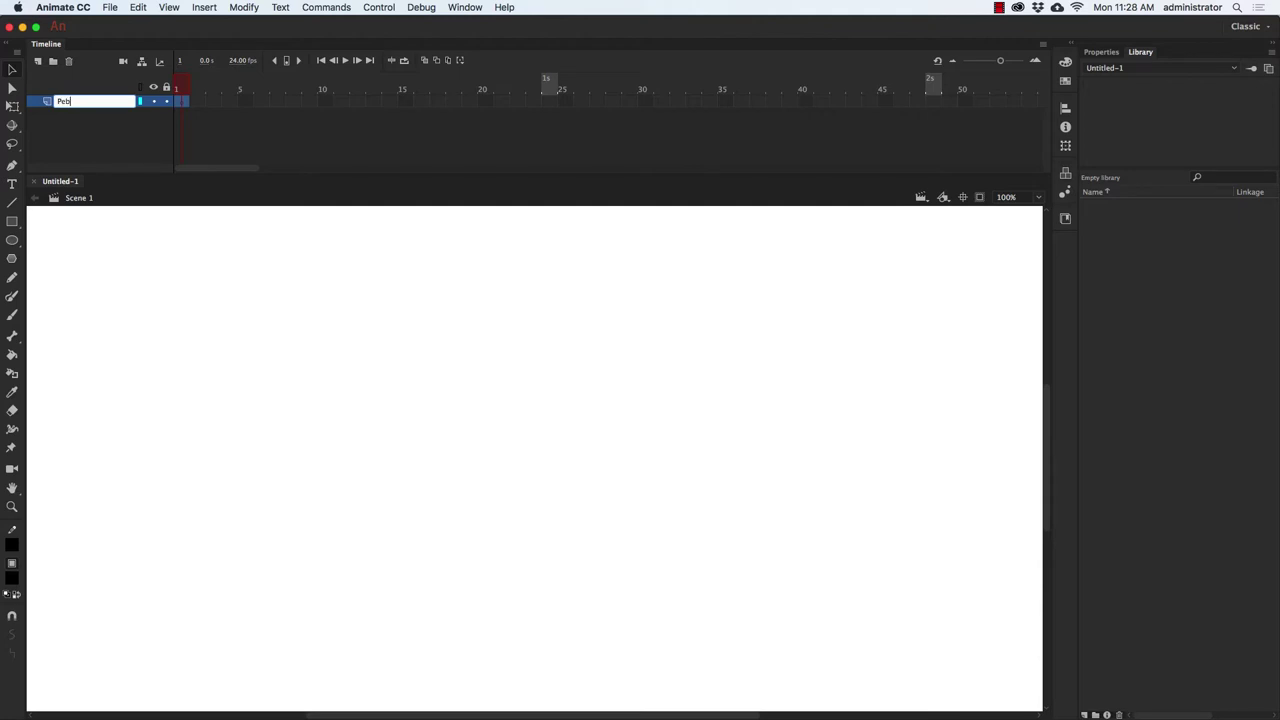
key(Return)
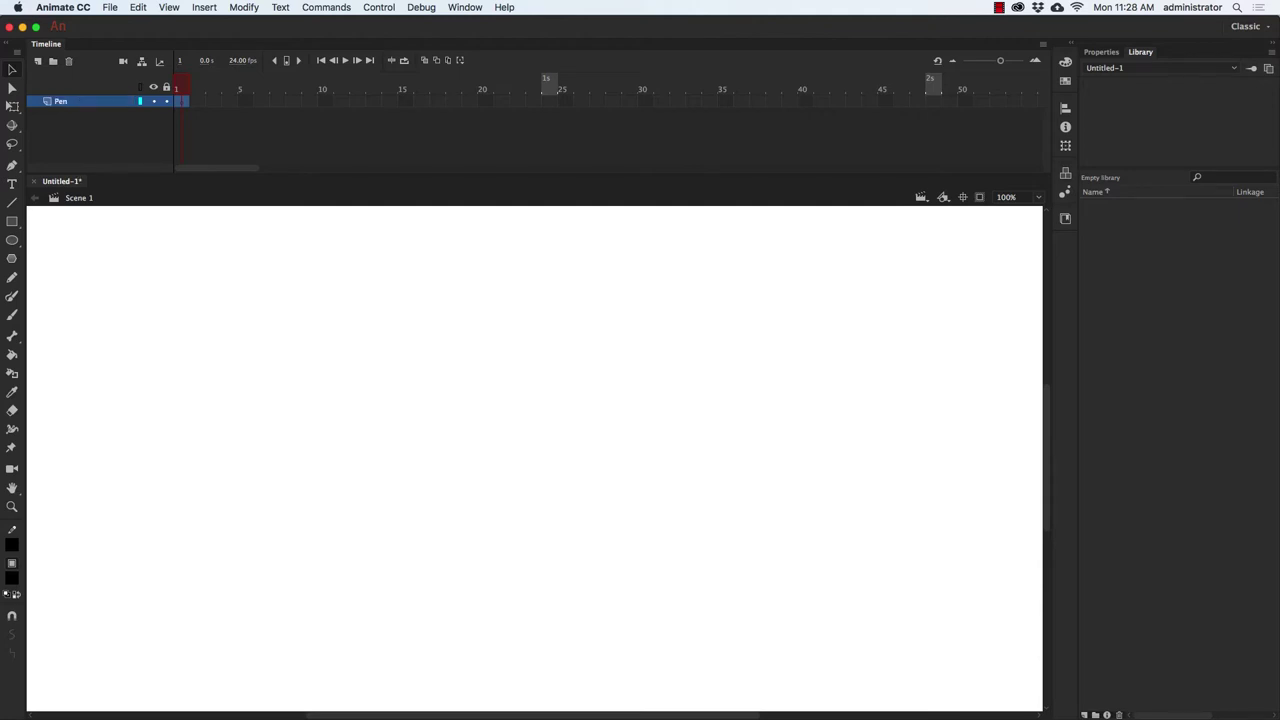
Draw a pendulum with the Brush tool: a straight vertical line down the middle of the stage with a small circle around its lower end.
click(13, 314)
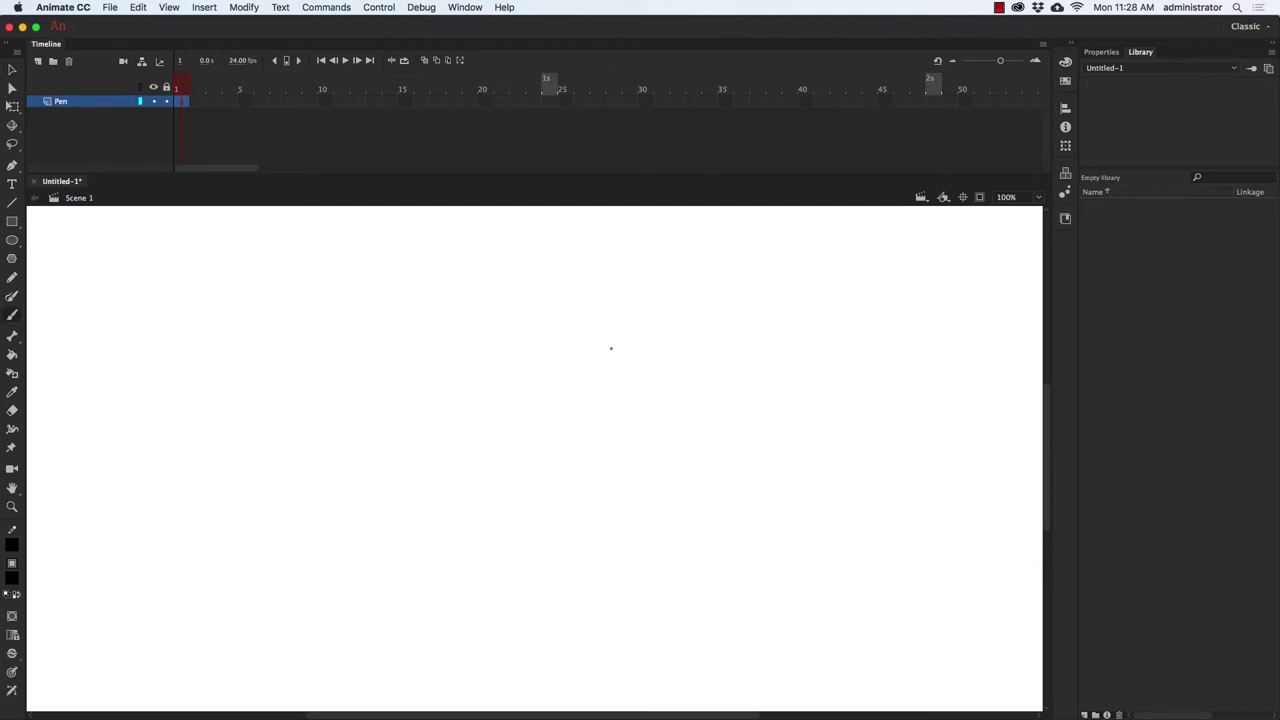
key(super+minus)
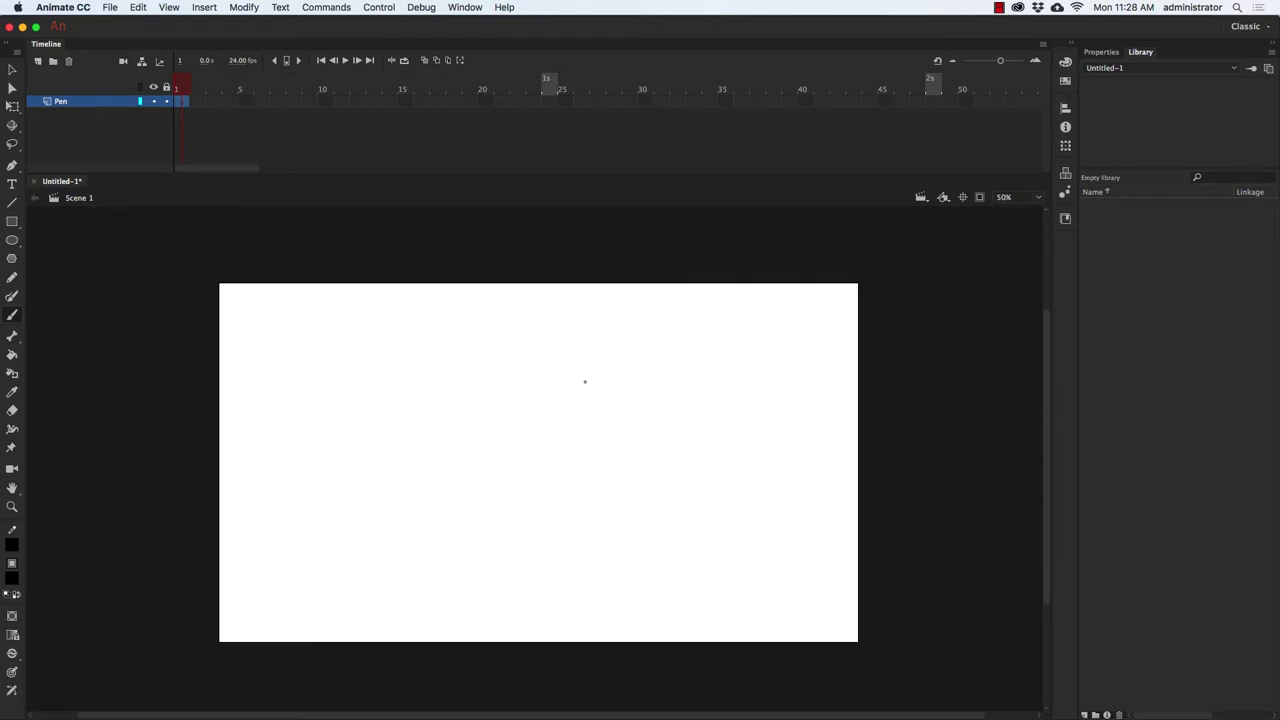
mouse_move(540, 323)
mouse_down()
mouse_move(553, 540)
mouse_move(535, 520)
mouse_move(524, 545)
mouse_move(553, 548)
mouse_move(541, 520)
mouse_up()
Erase the part of the vertical line that lies inside the pendulum's circle.
click(14, 411)
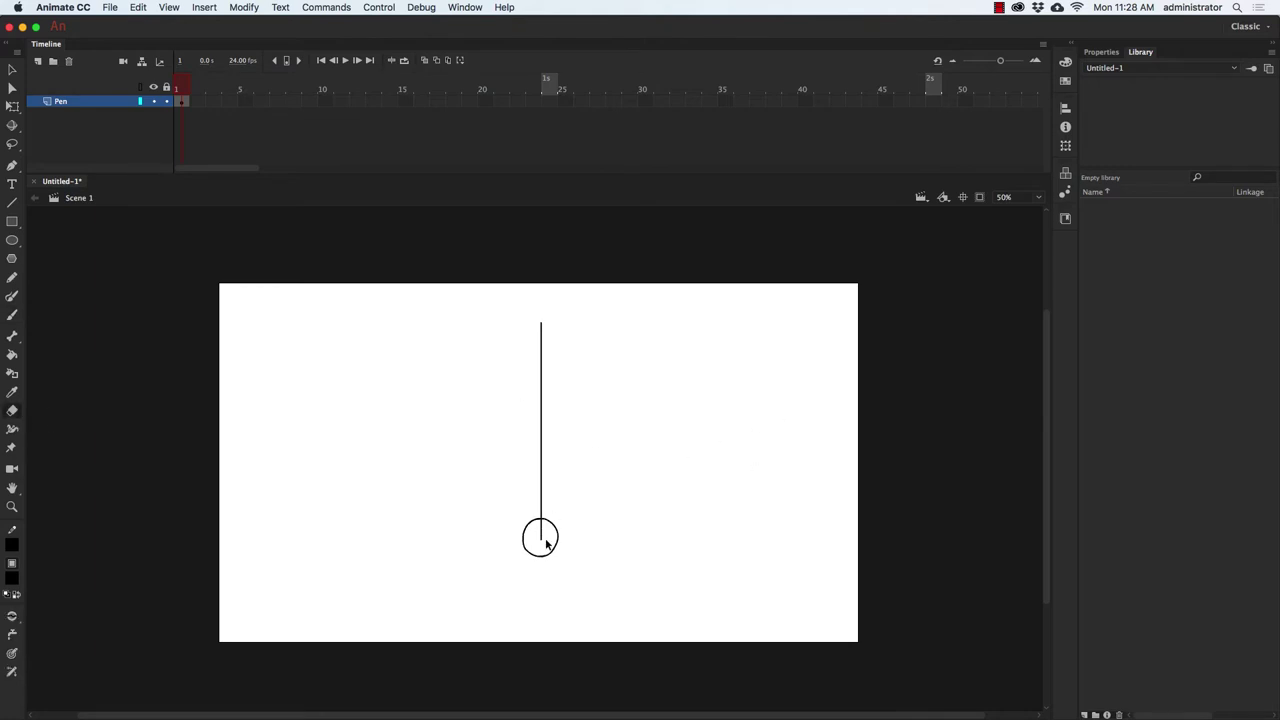
key(super+1)
drag(545, 584, 550, 600)
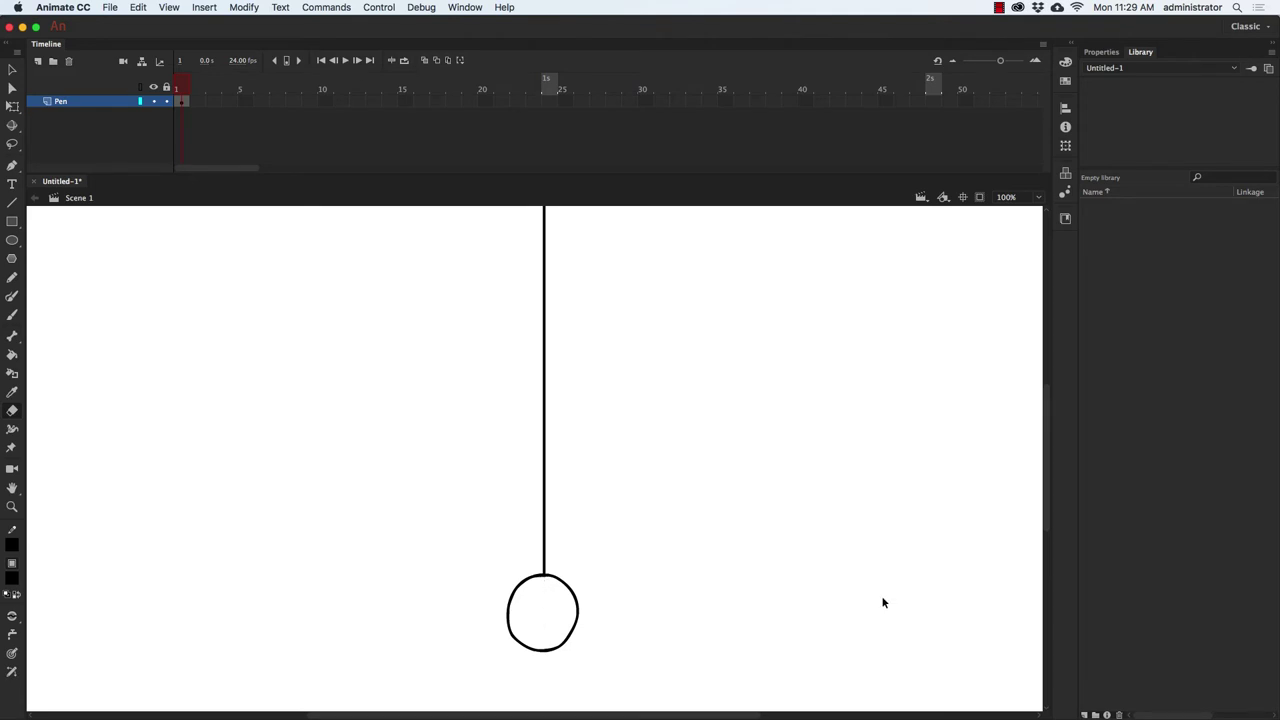
Convert the whole pendulum drawing to a Graphic symbol named Pendulum.
key(super+minus)
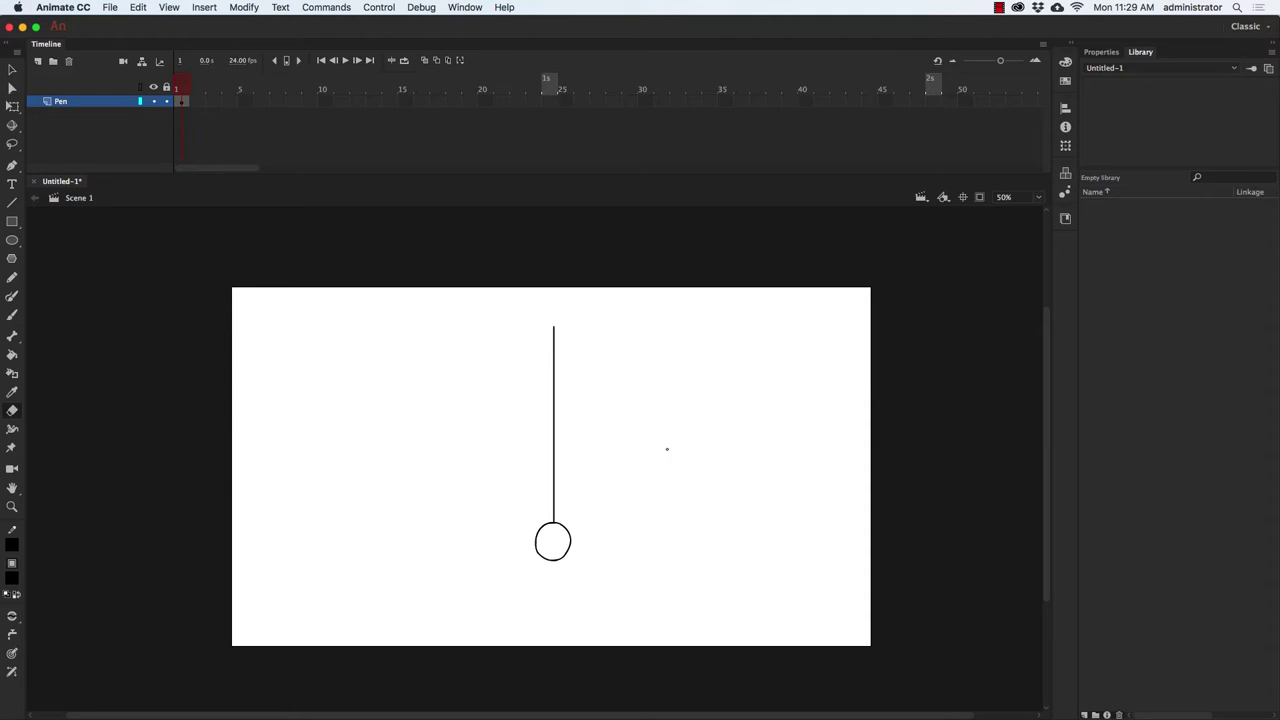
key(v)
drag(477, 297, 704, 597)
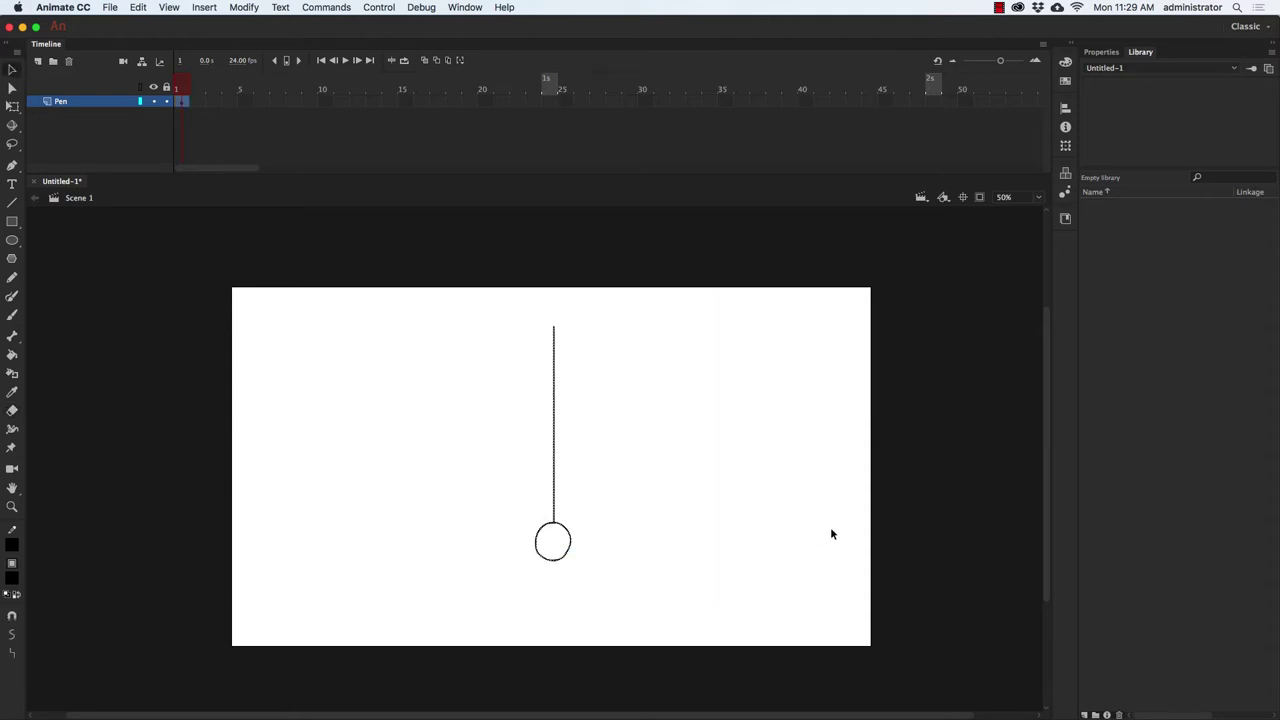
click(245, 8)
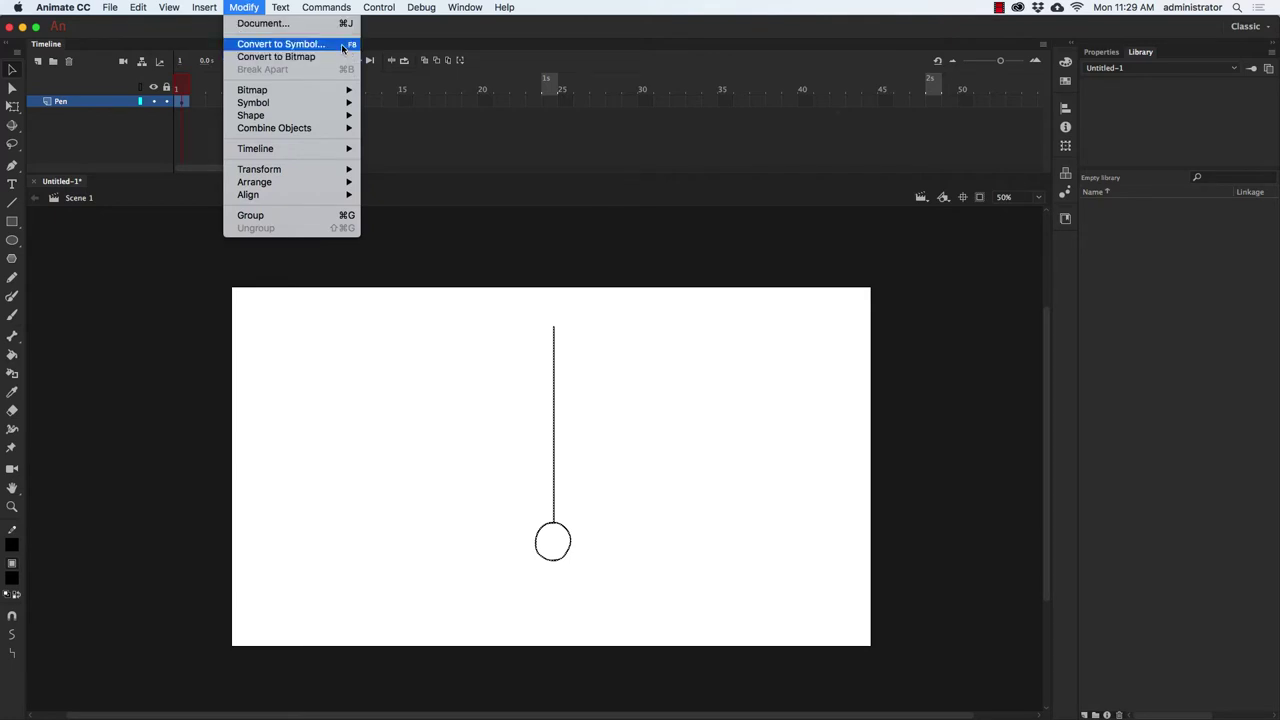
click(281, 44)
key(BackSpace)
text(Pe)
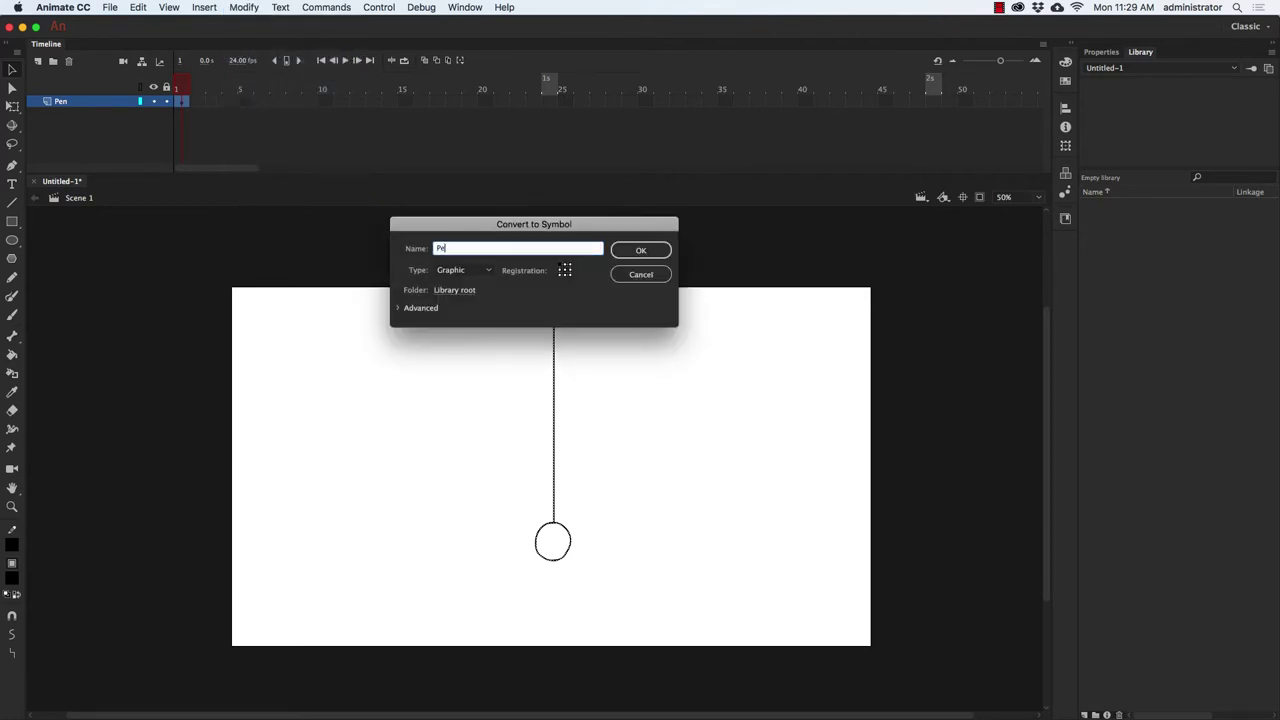
text(ndulum)
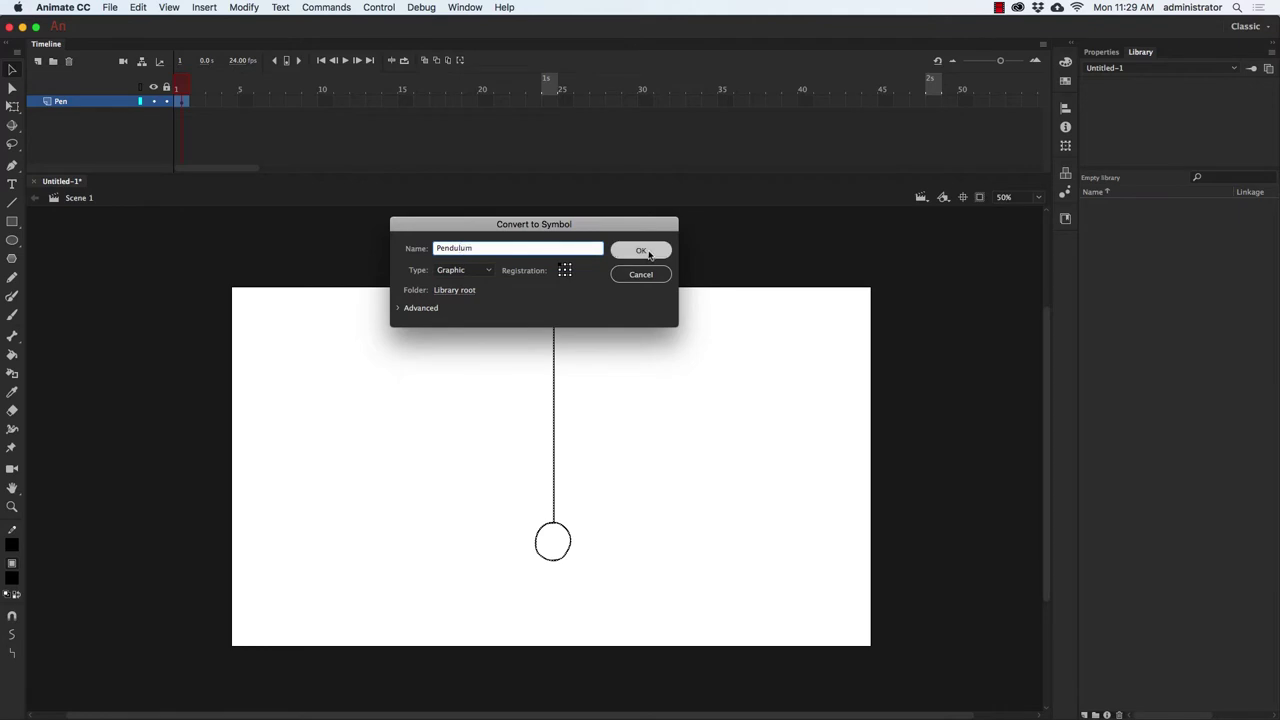
click(648, 254)
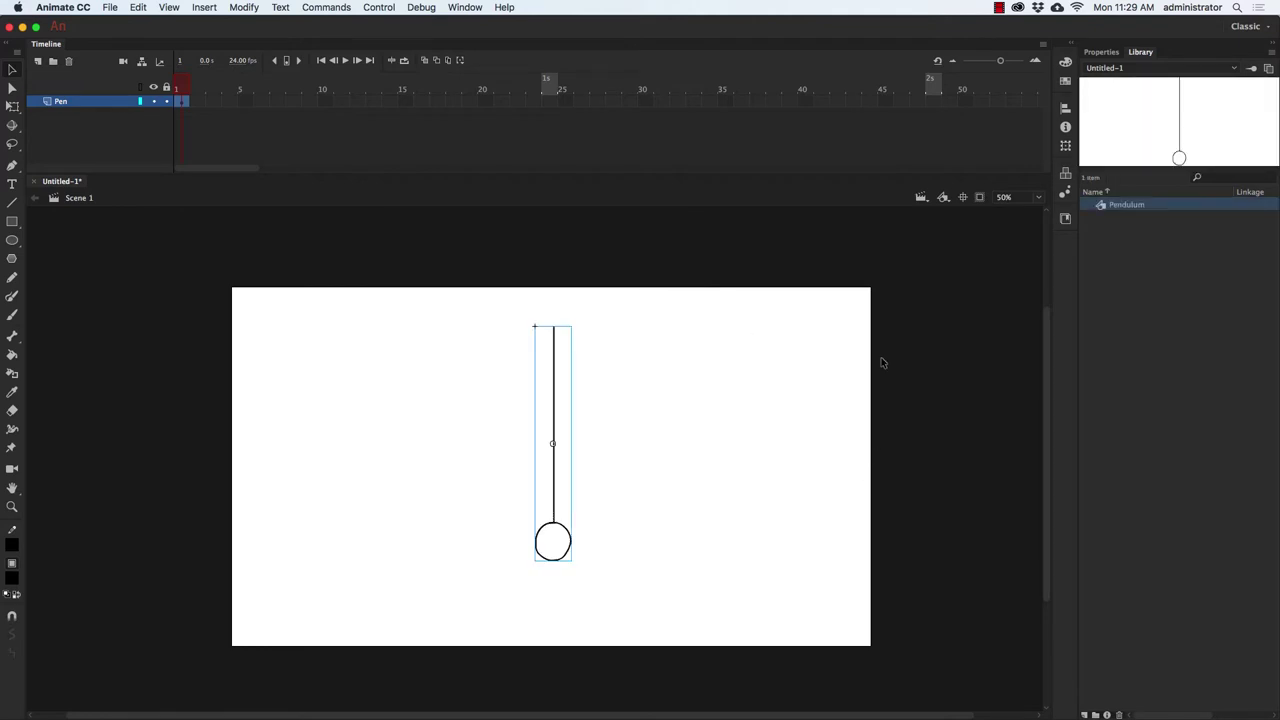
Move the pendulum's transformation point to the top end of its line and rotate the pendulum so the ball swings out to the left.
key(q)
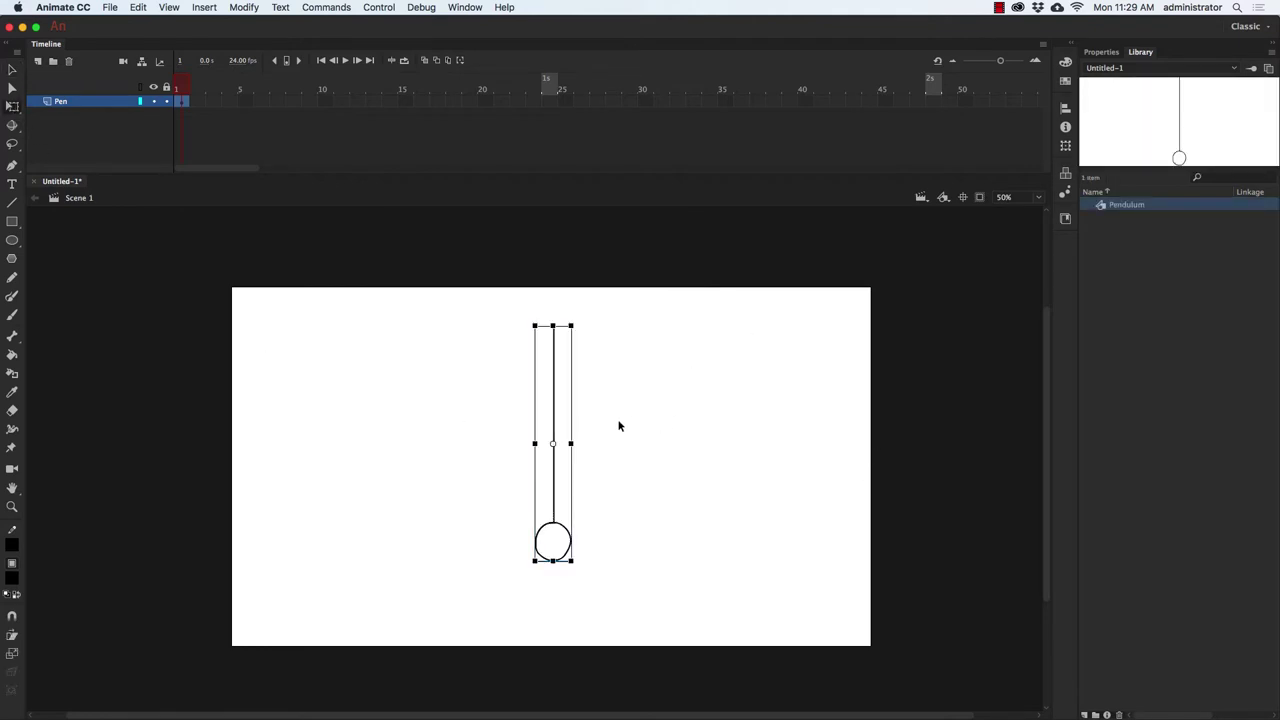
drag(554, 446, 553, 326)
drag(579, 567, 478, 539)
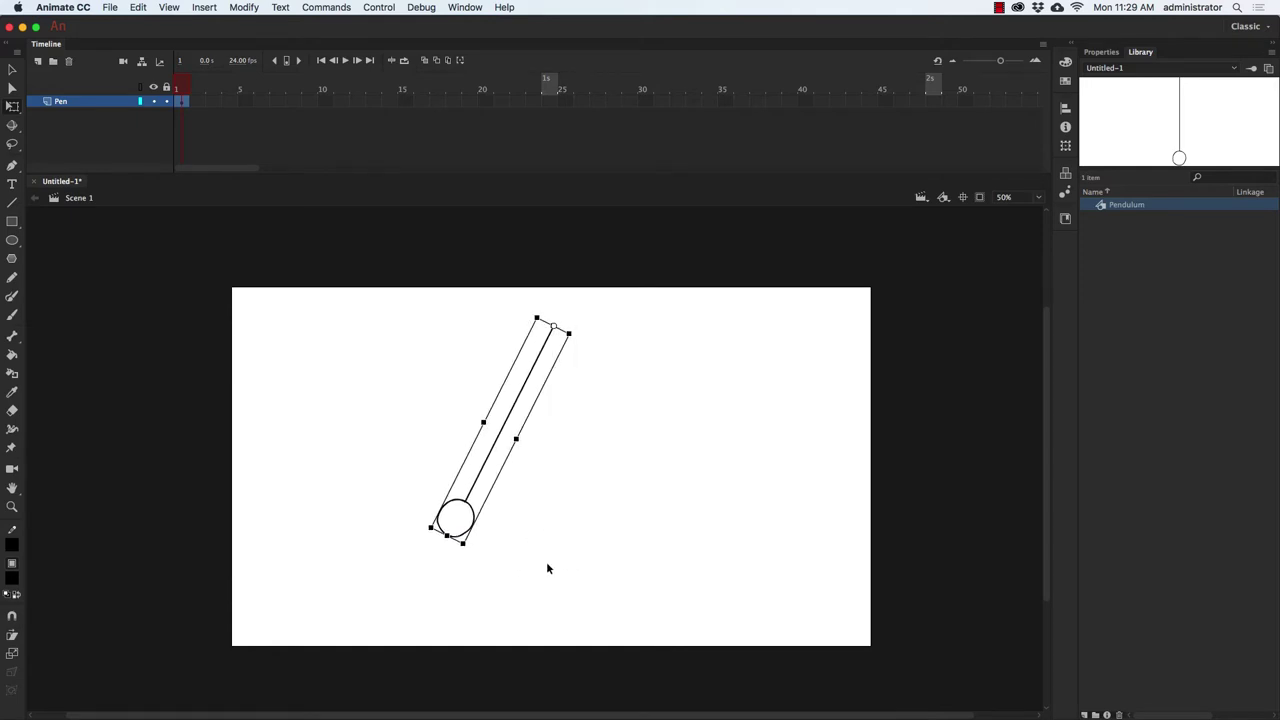
Add a layer named guide and draw a straight horizontal line on it from the underside of the ball toward the stage's right edge.
click(38, 61)
double_click(74, 104)
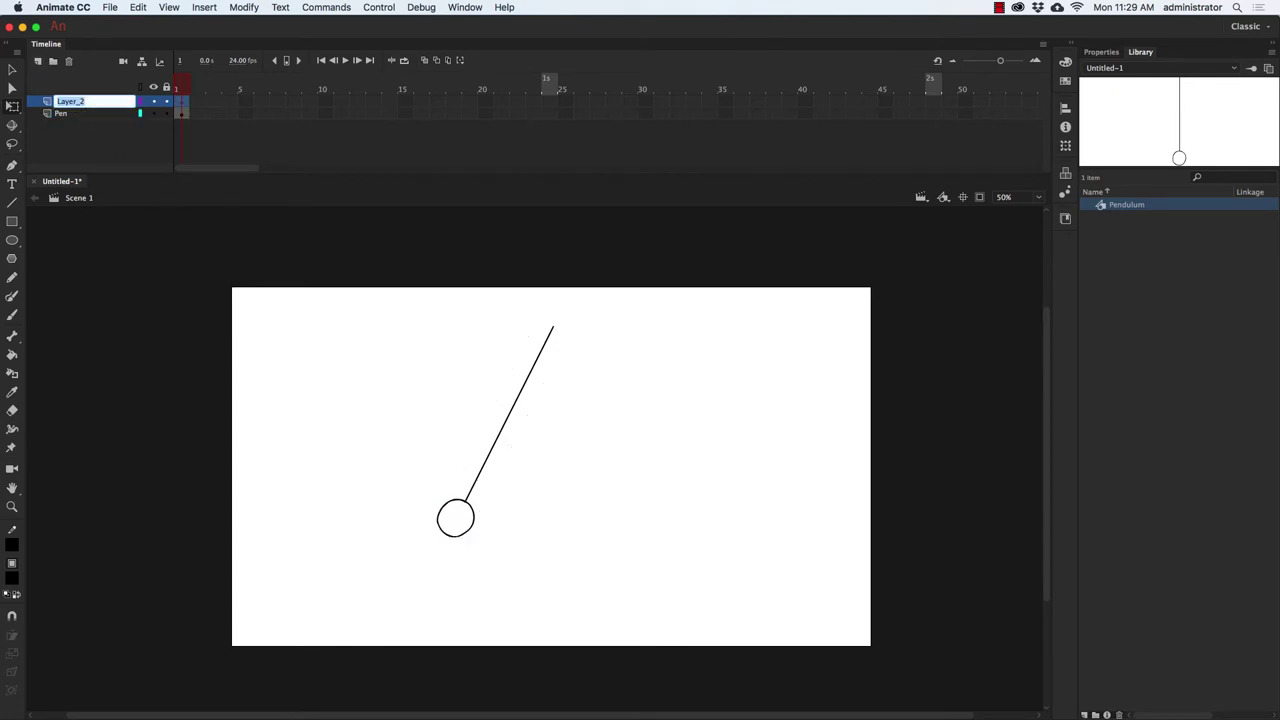
text(guide)
key(Return)
key(b)
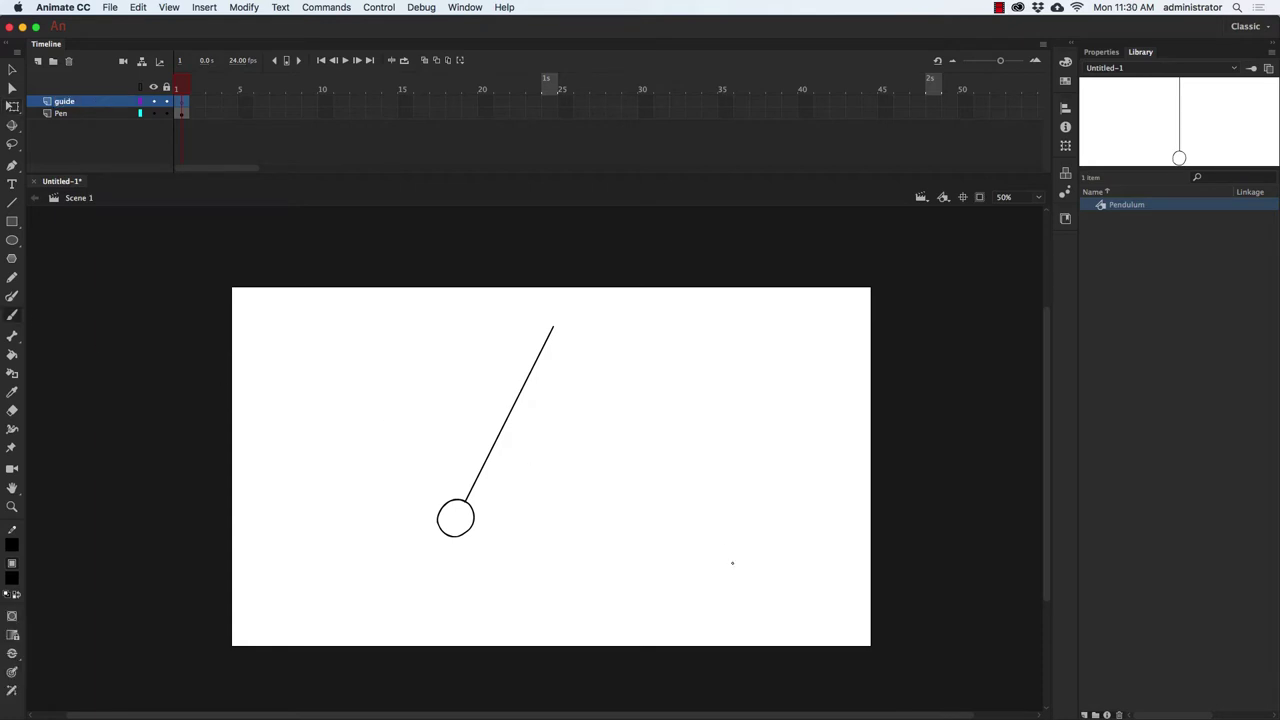
drag(444, 538, 843, 584)
Extend the guide and Pen layers to frame 41.
click(821, 101)
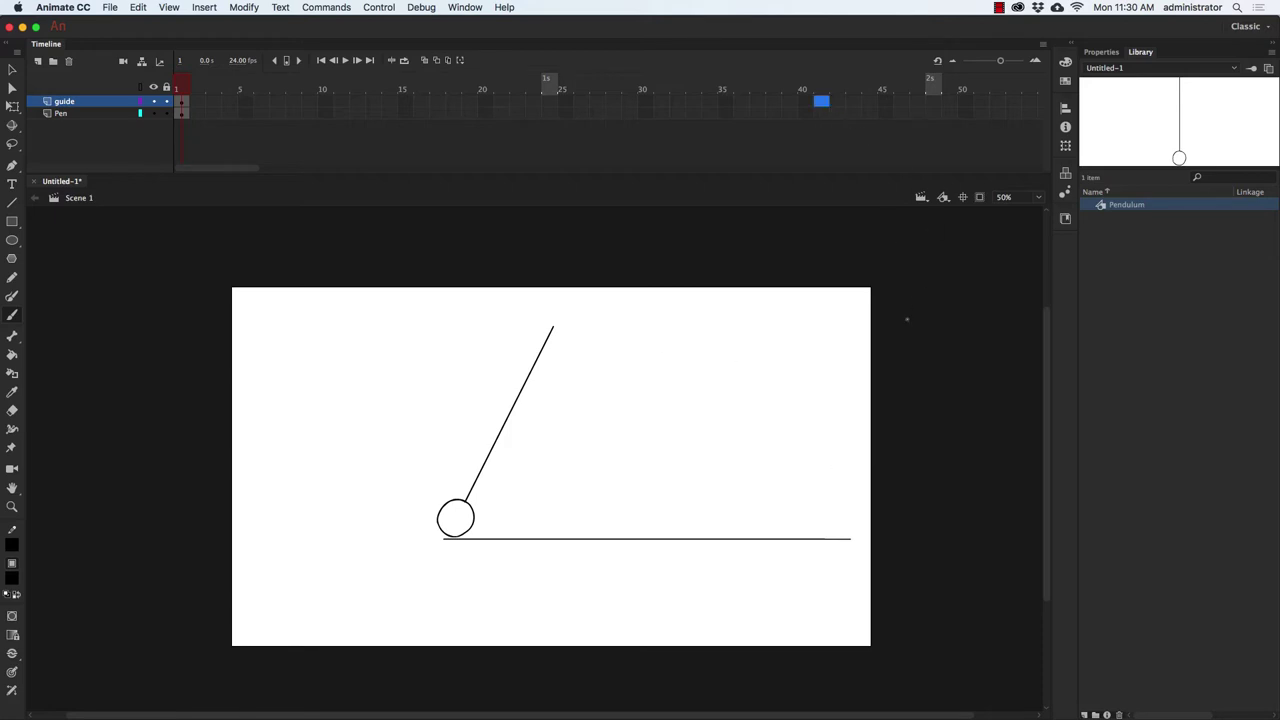
key(F5)
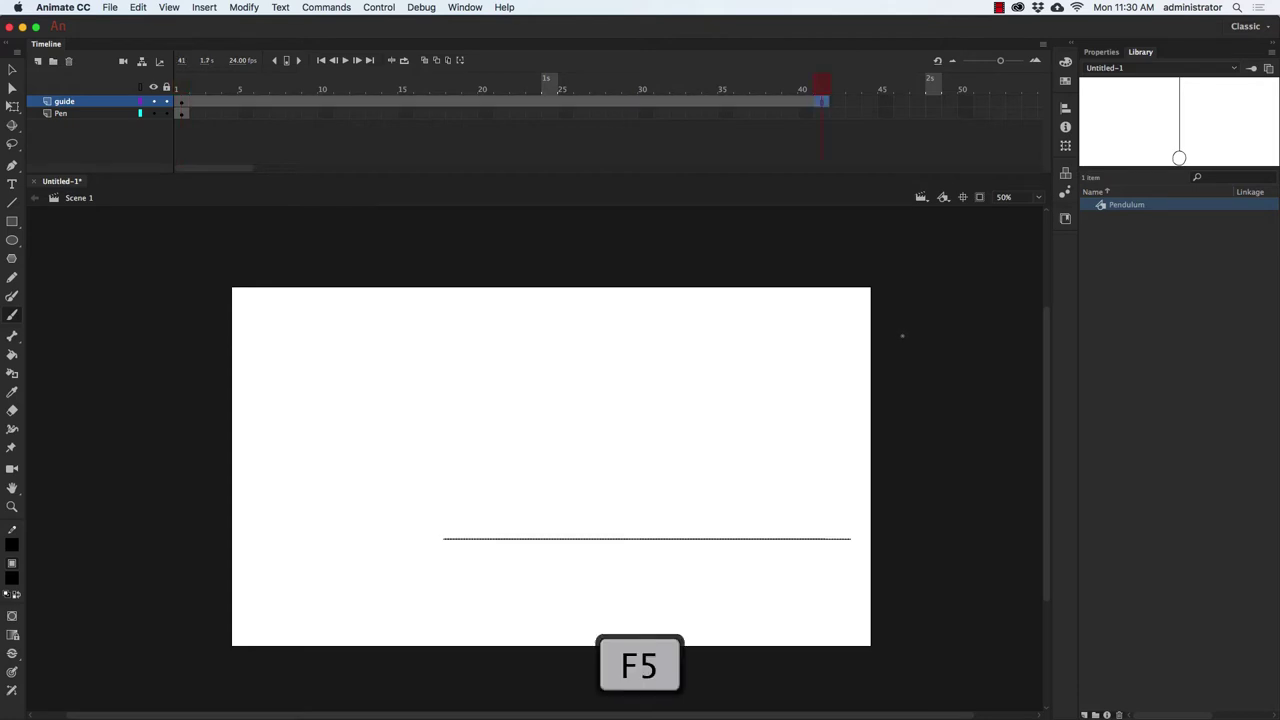
click(821, 113)
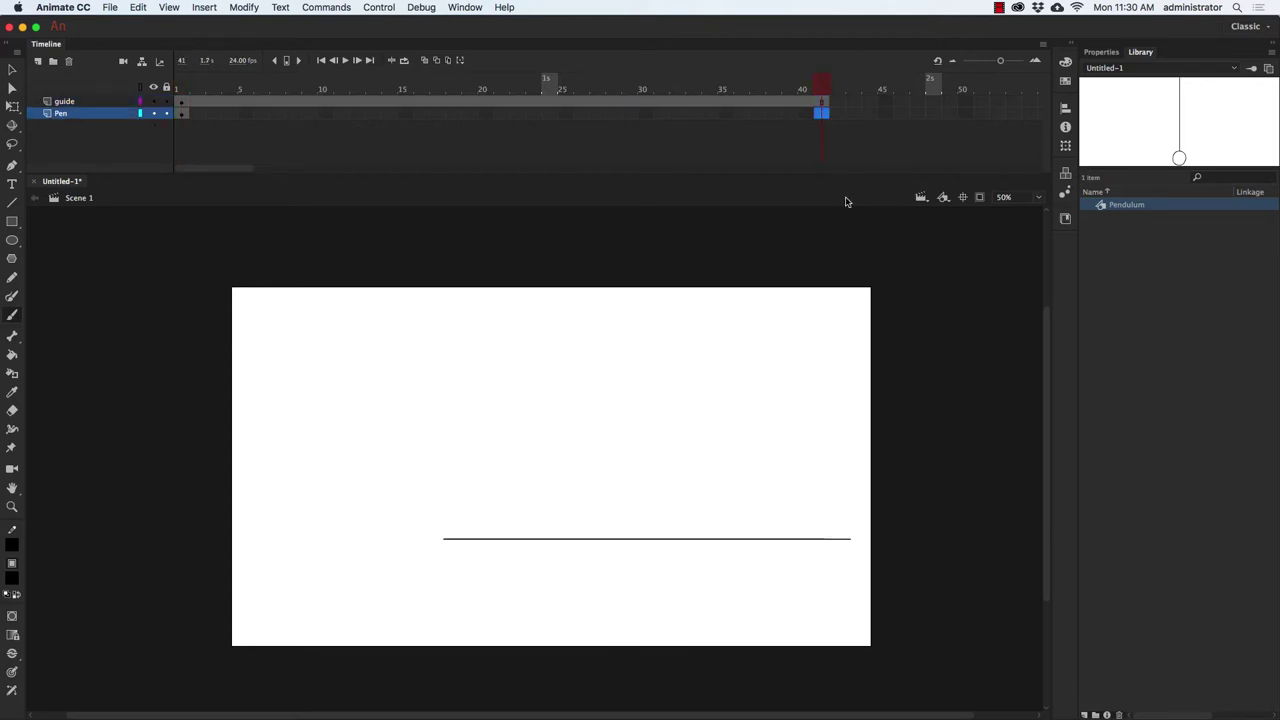
key(F5)
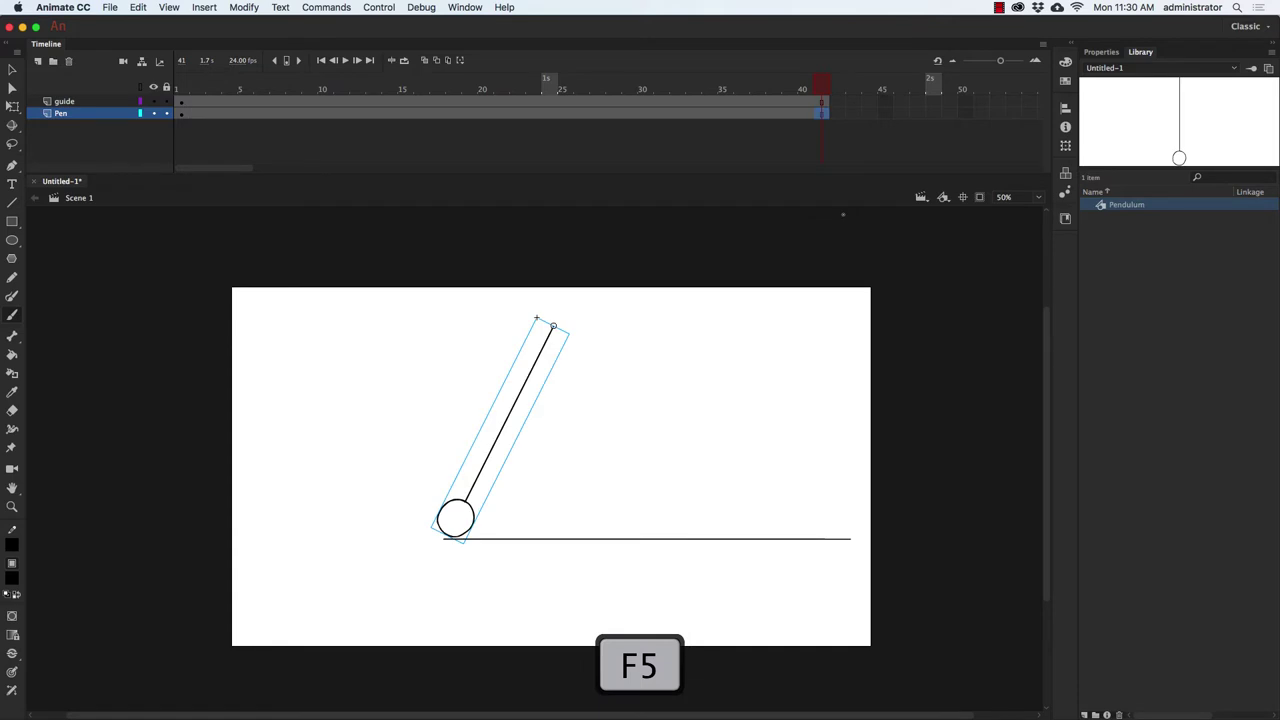
Insert a keyframe at frame 41 of the Pen layer.
key(Home)
click(821, 113)
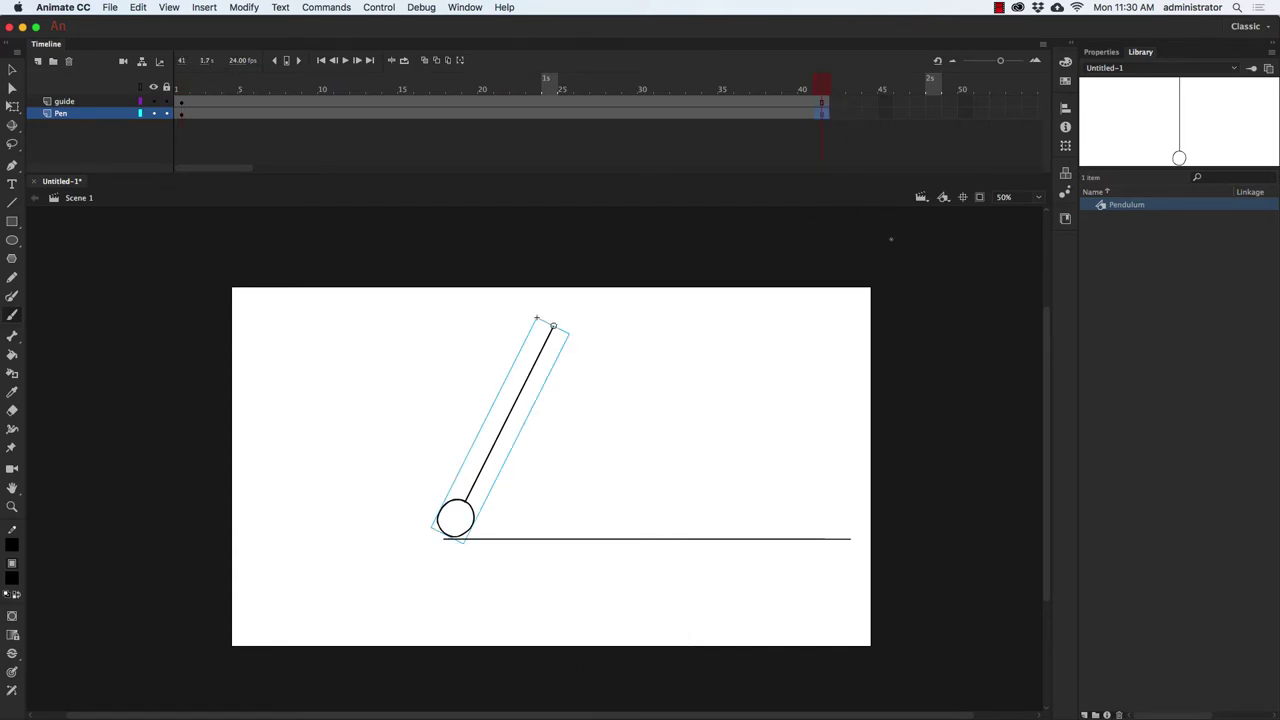
key(F6)
Insert a keyframe at frame 21 of the Pen layer and rotate the pendulum to the right until the ball rests on the guide line.
click(501, 112)
key(a)
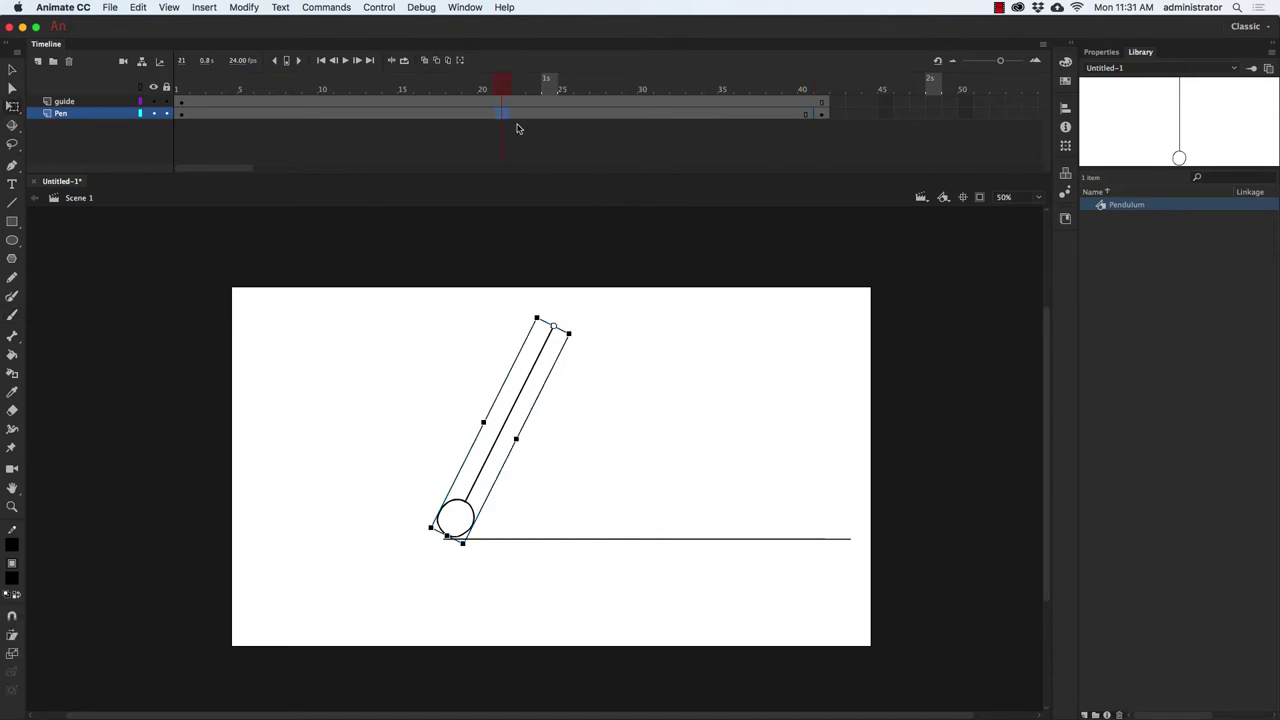
key(F6)
drag(469, 561, 709, 586)
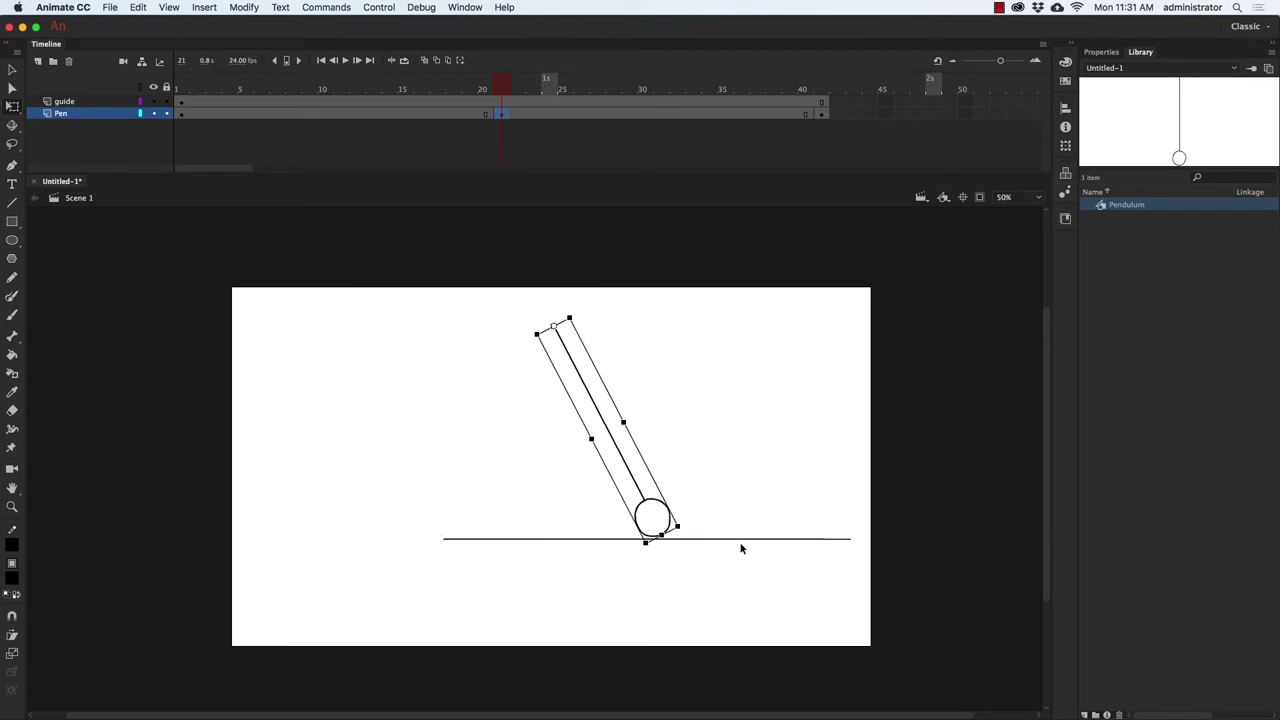
Turn on looping with the loop range covering frames 1 to 40 and play the pendulum animation.
drag(509, 86, 131, 89)
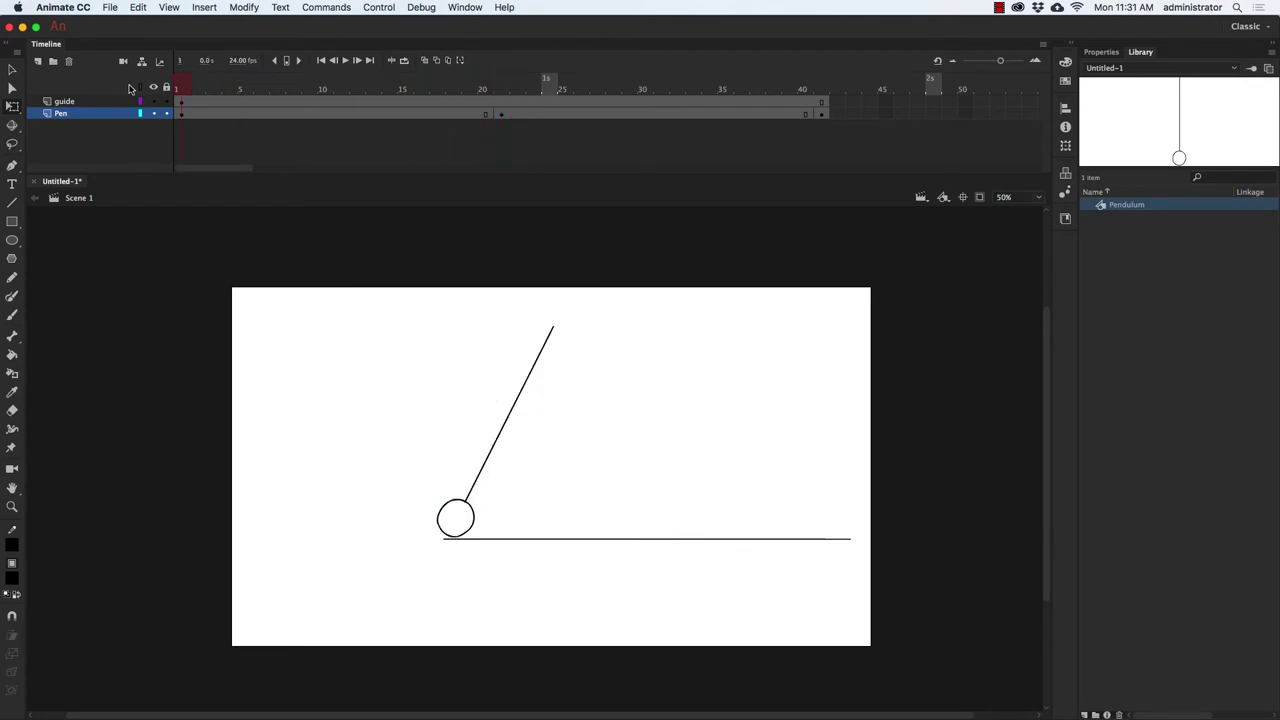
key(Return)
click(404, 60)
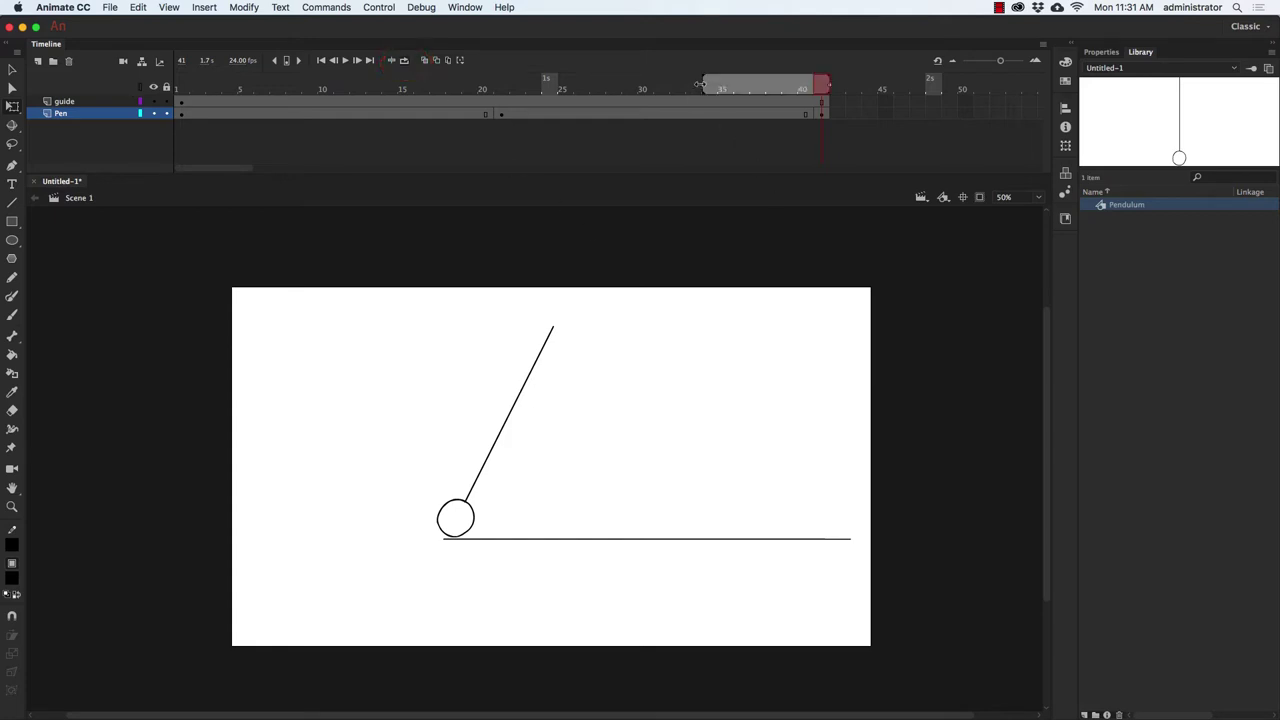
drag(697, 84, 176, 84)
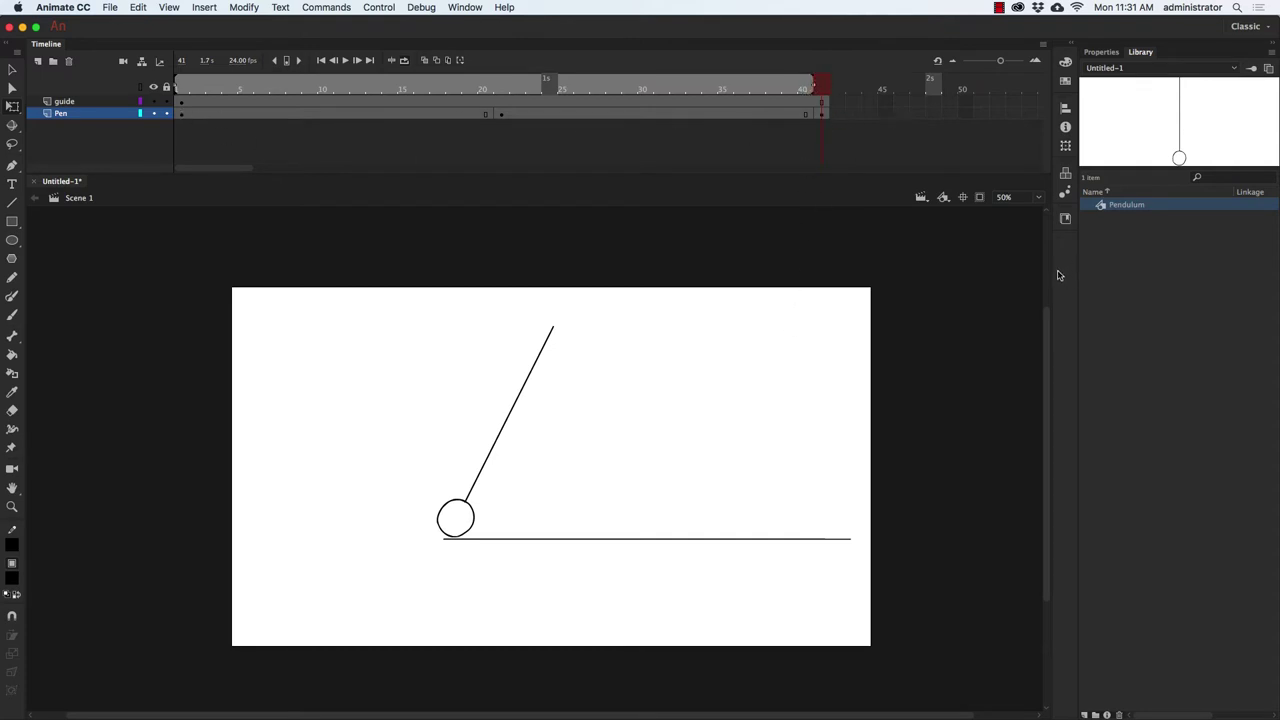
key(Return)
Move the Pen layer's keyframe at frame 21 to frame 9 and its keyframe at frame 41 to frame 17.
click(500, 115)
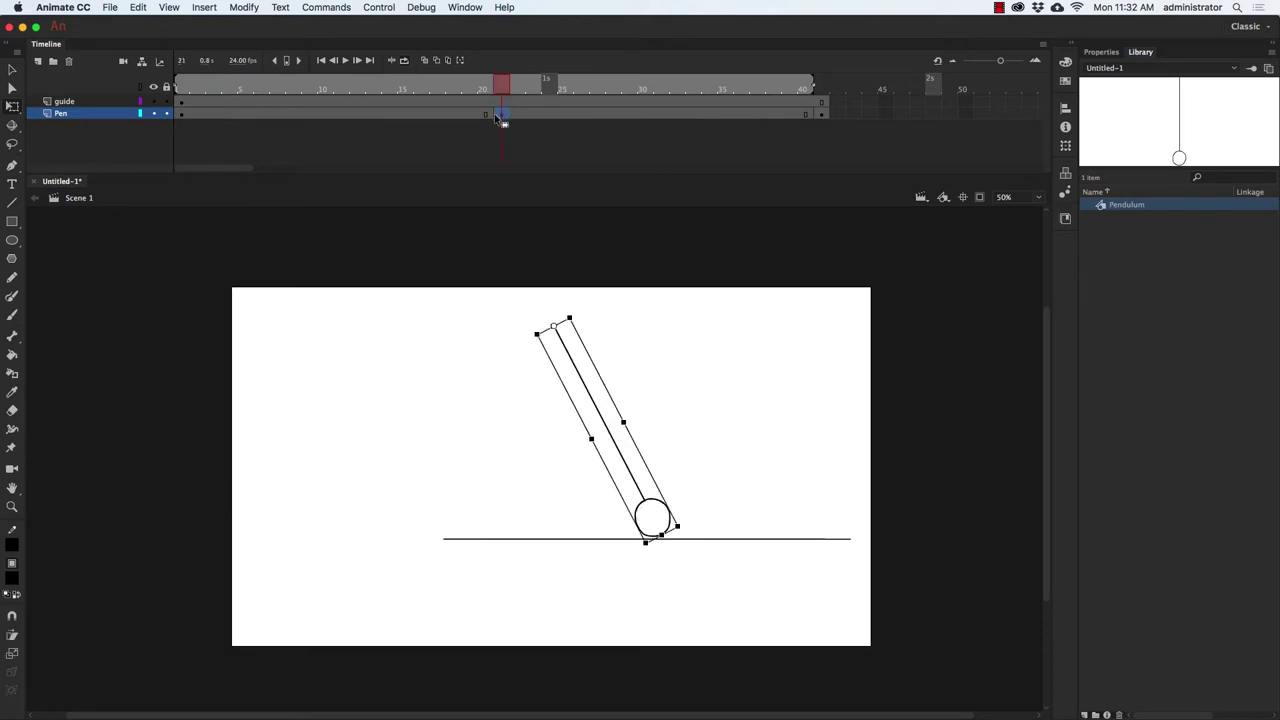
drag(497, 117, 310, 115)
click(822, 114)
drag(822, 114, 444, 117)
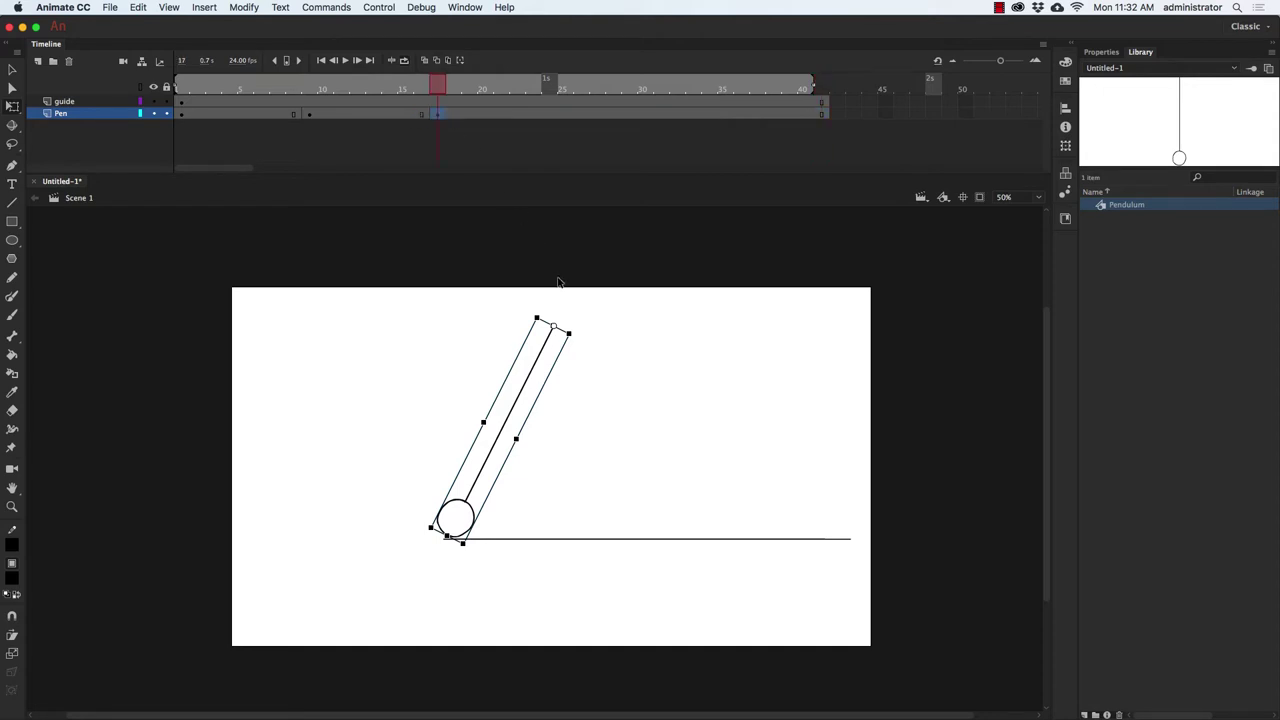
Check the Pen layer's three keyframes, shorten the loop range to frames 1 to 16 and play the loop.
click(189, 120)
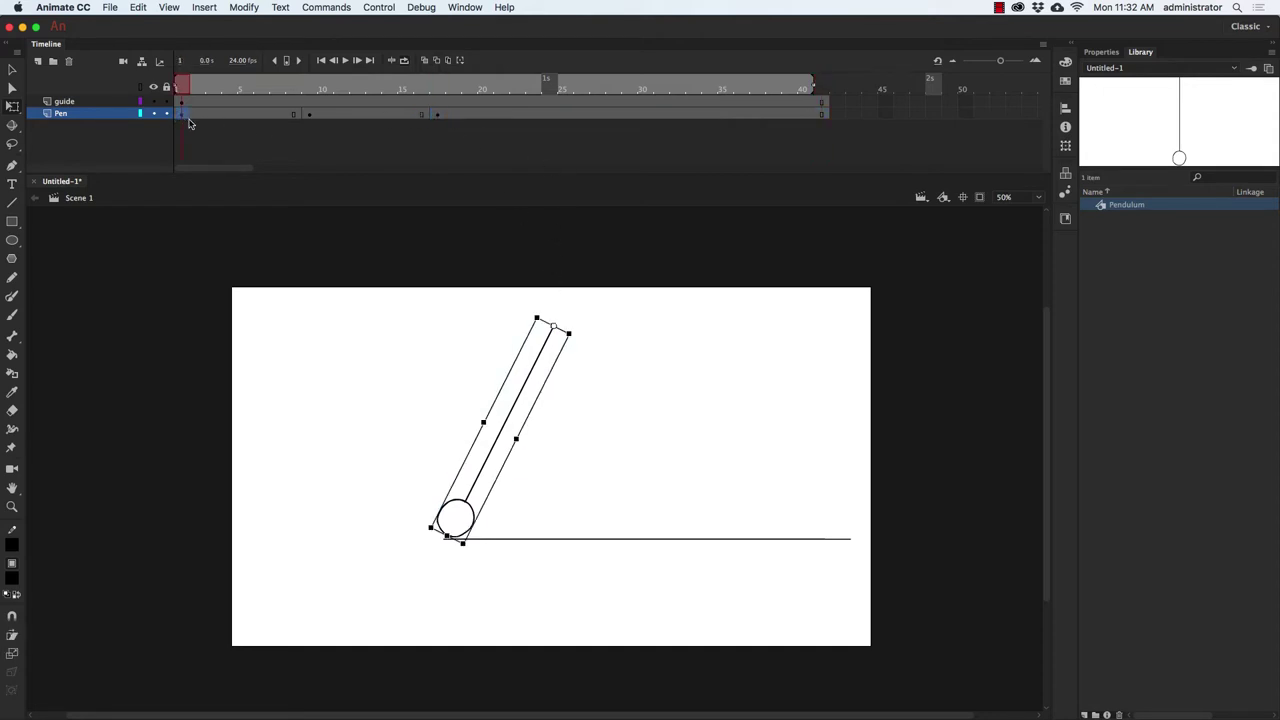
click(309, 114)
click(437, 114)
drag(812, 84, 428, 88)
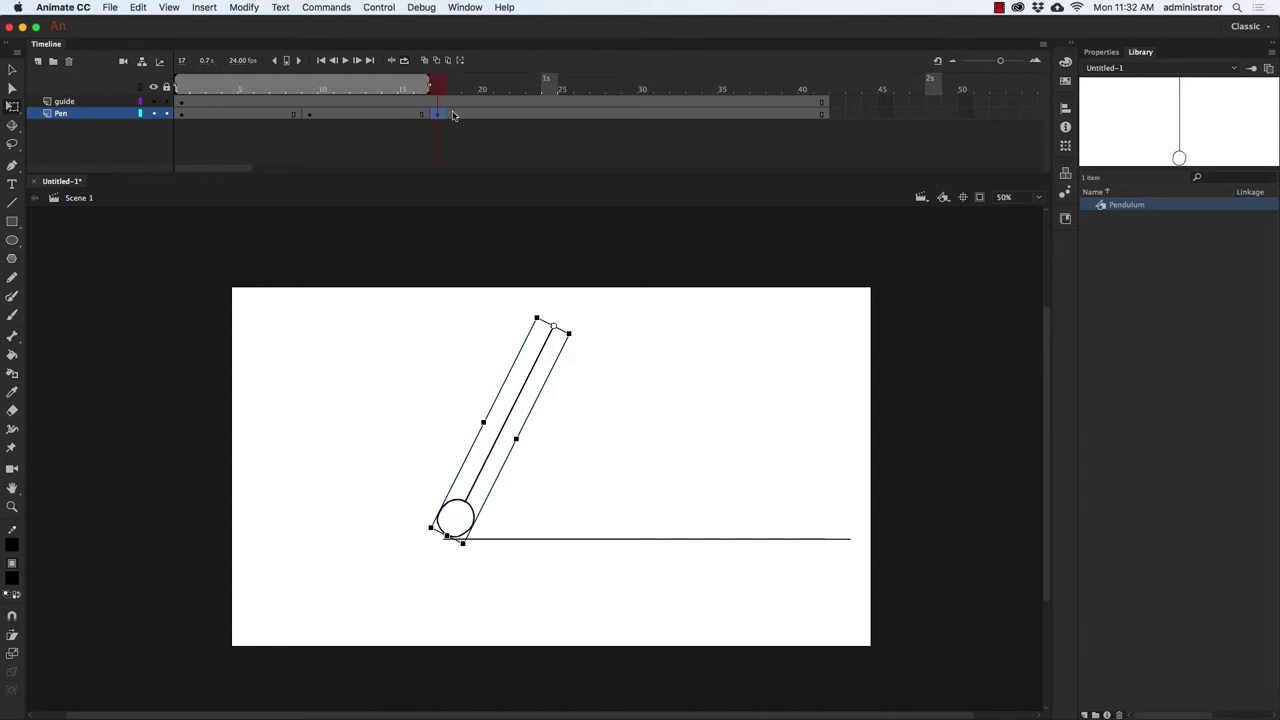
key(Return)
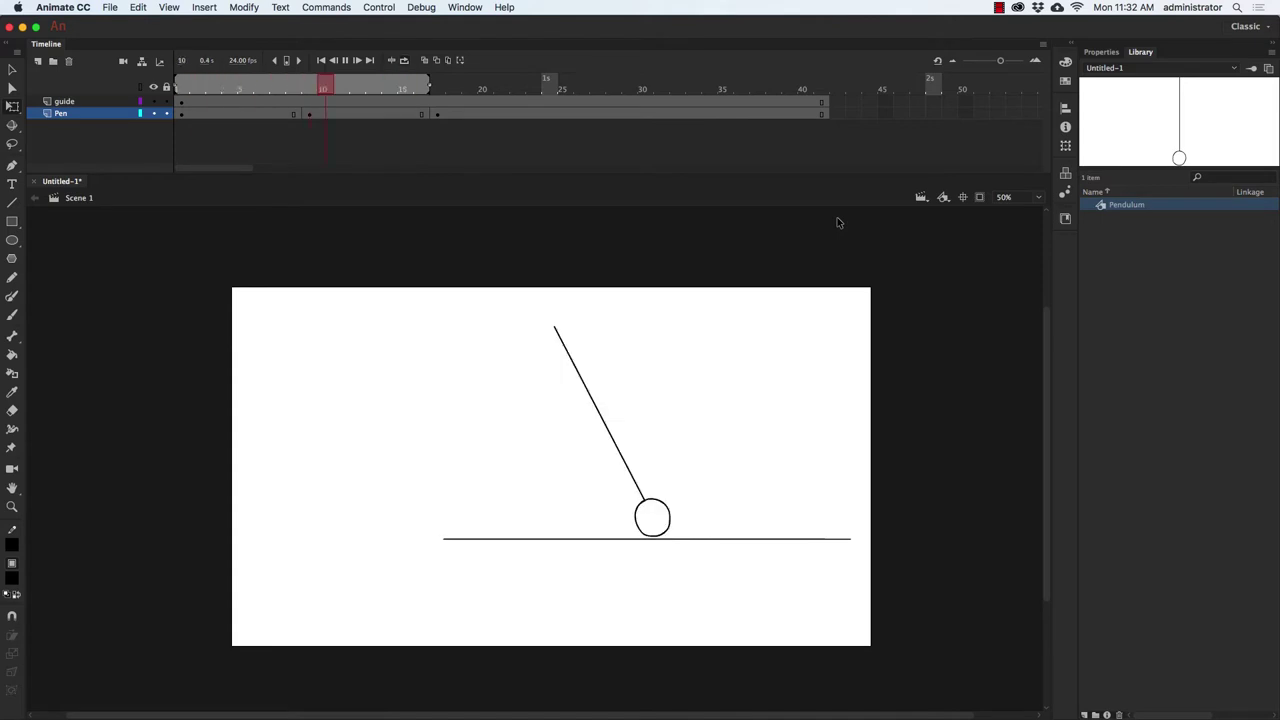
key(Return)
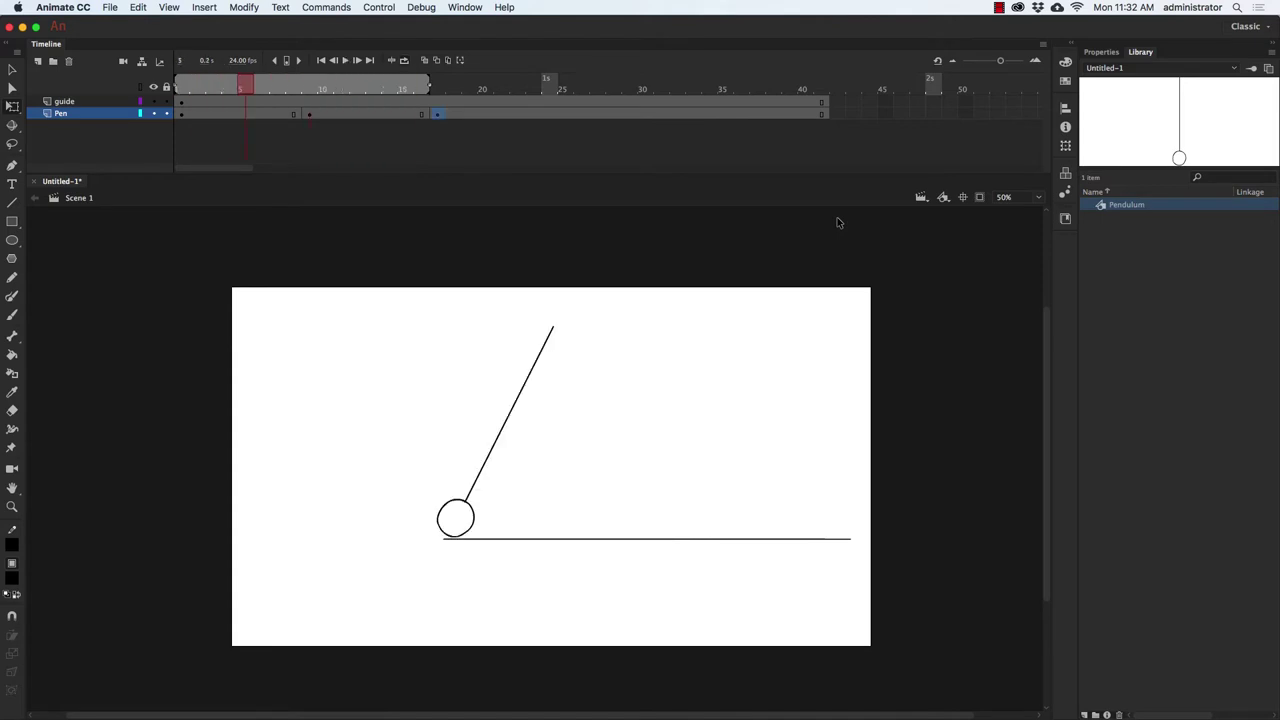
Move the Pen layer's keyframes at frames 17 and 9 to frames 25 and 13, and play the loop over frames 1 to 24.
click(437, 117)
drag(437, 117, 567, 118)
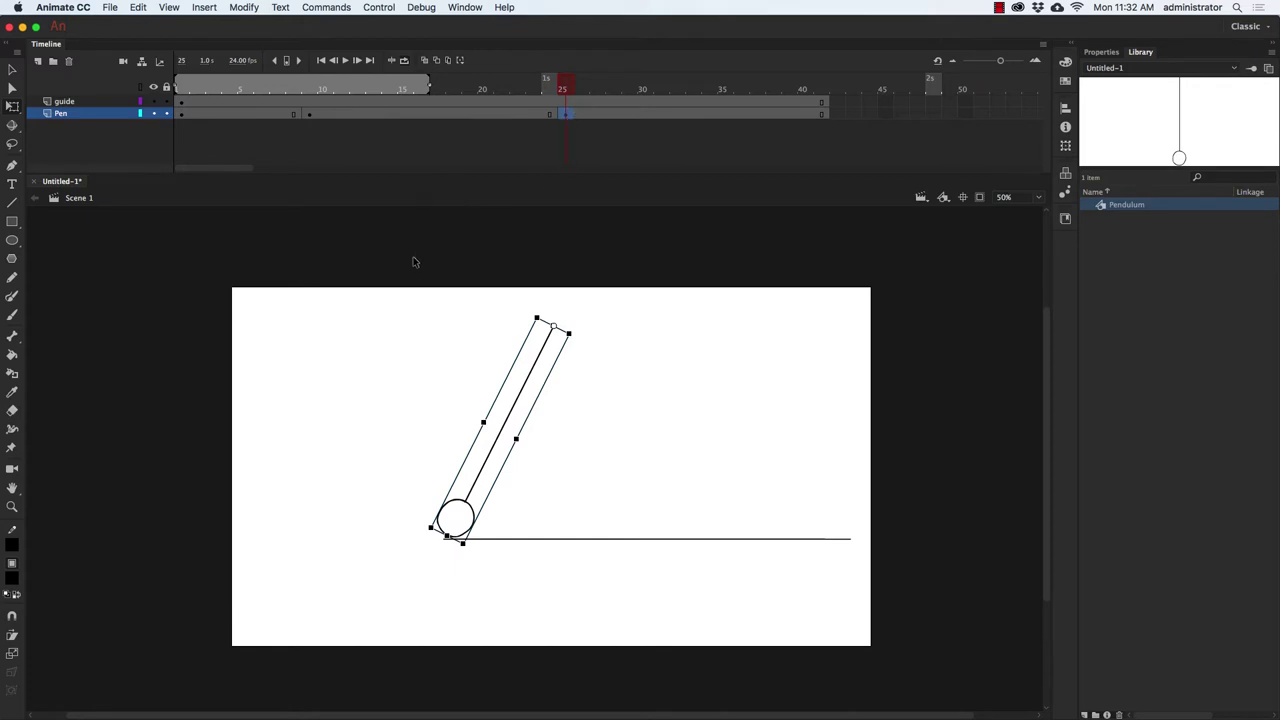
click(310, 113)
drag(310, 113, 556, 124)
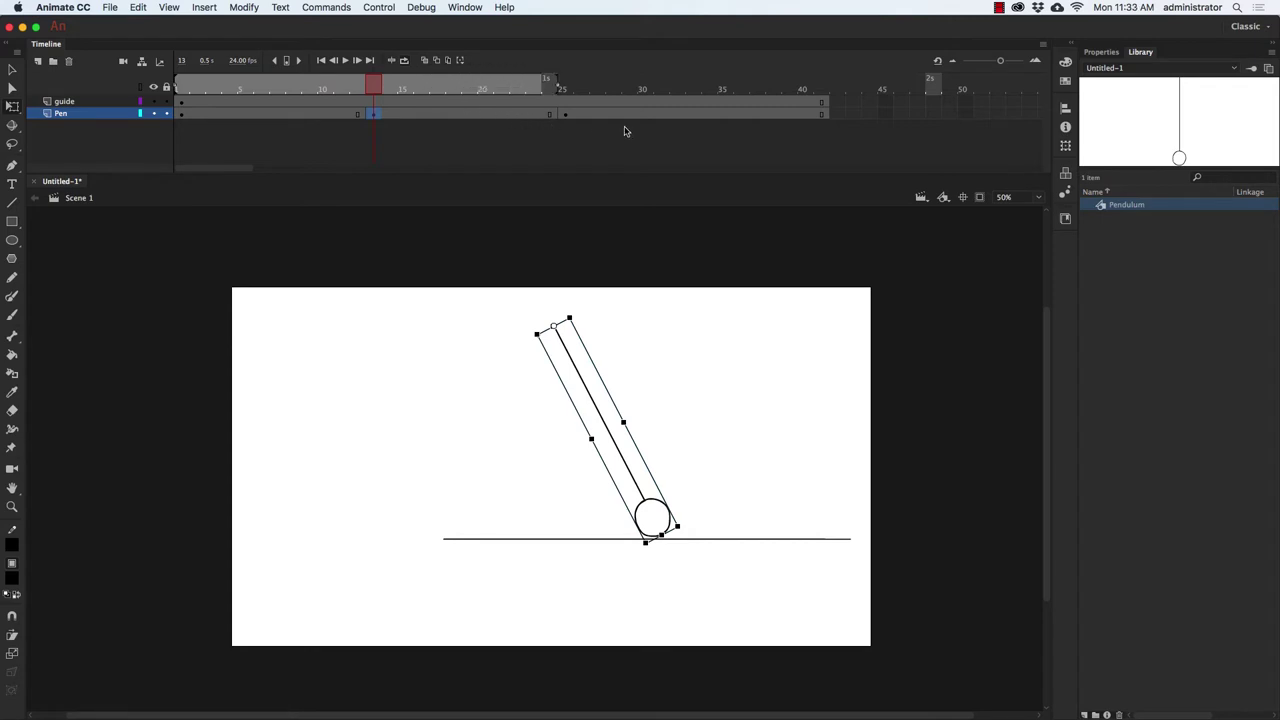
key(Return)
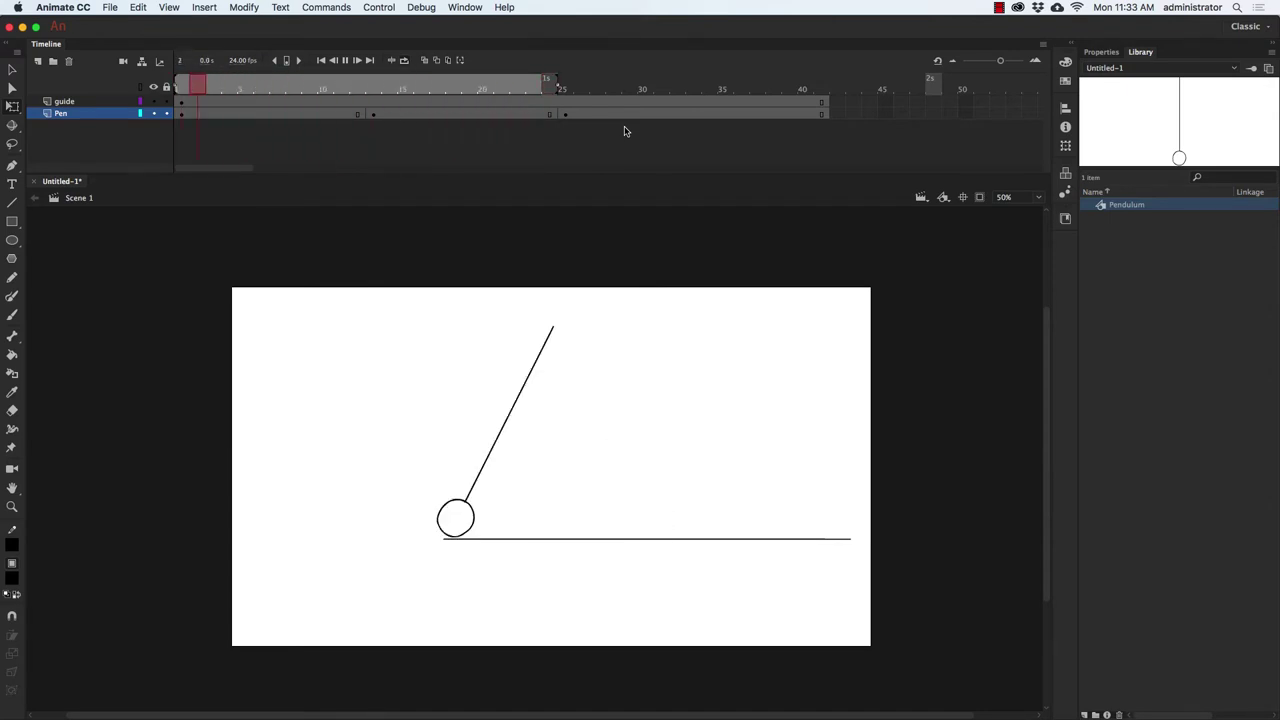
key(Return)
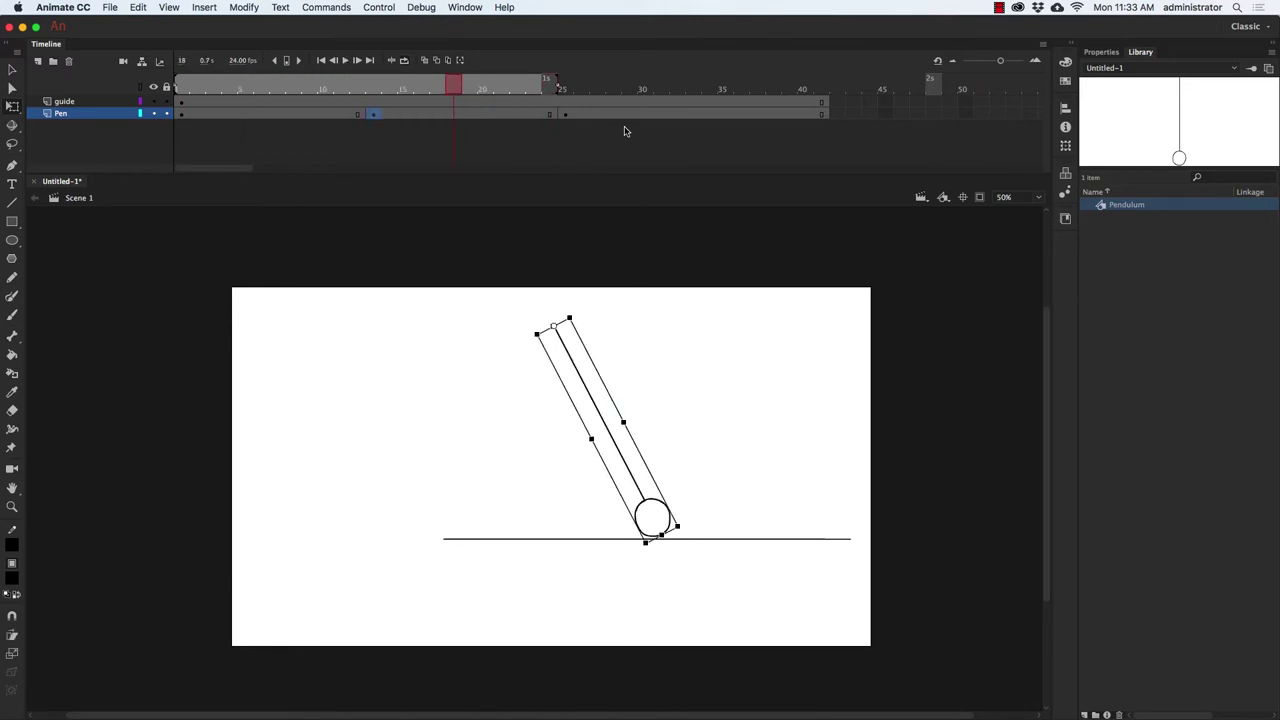
Remove frames 26 to 41 from both the guide and Pen layers.
drag(577, 113, 818, 126)
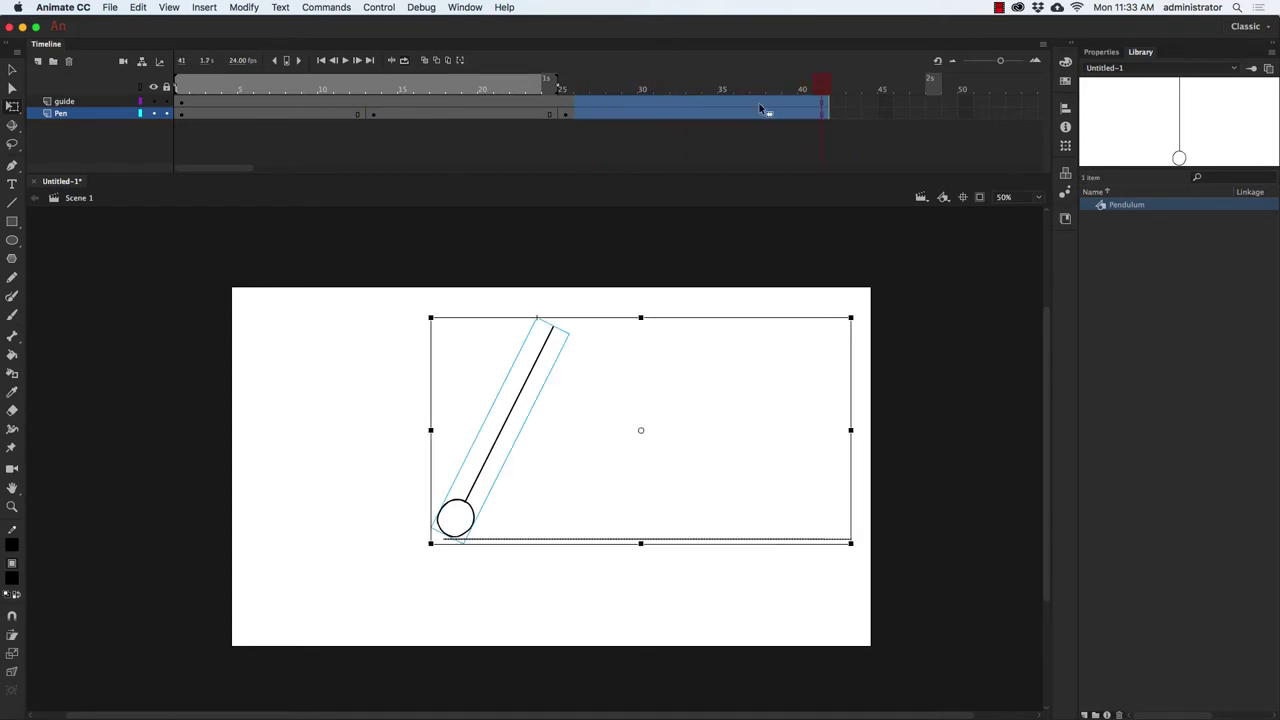
right_click(764, 105)
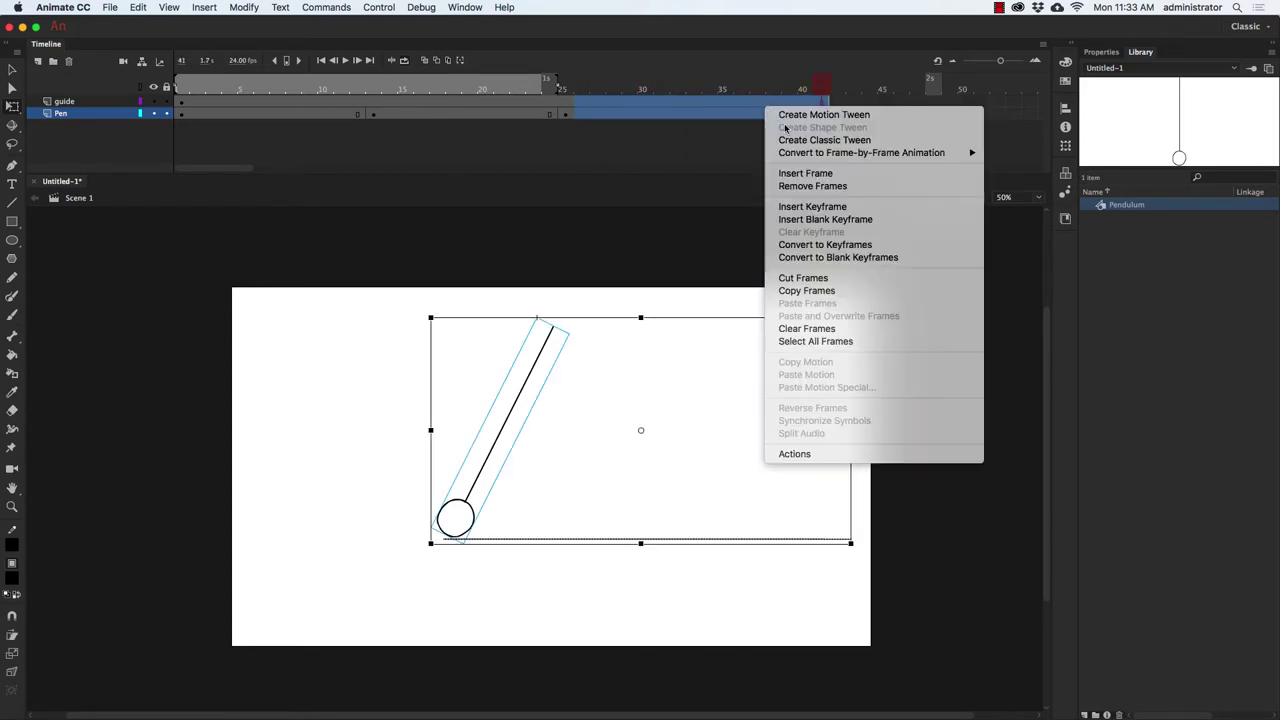
click(856, 187)
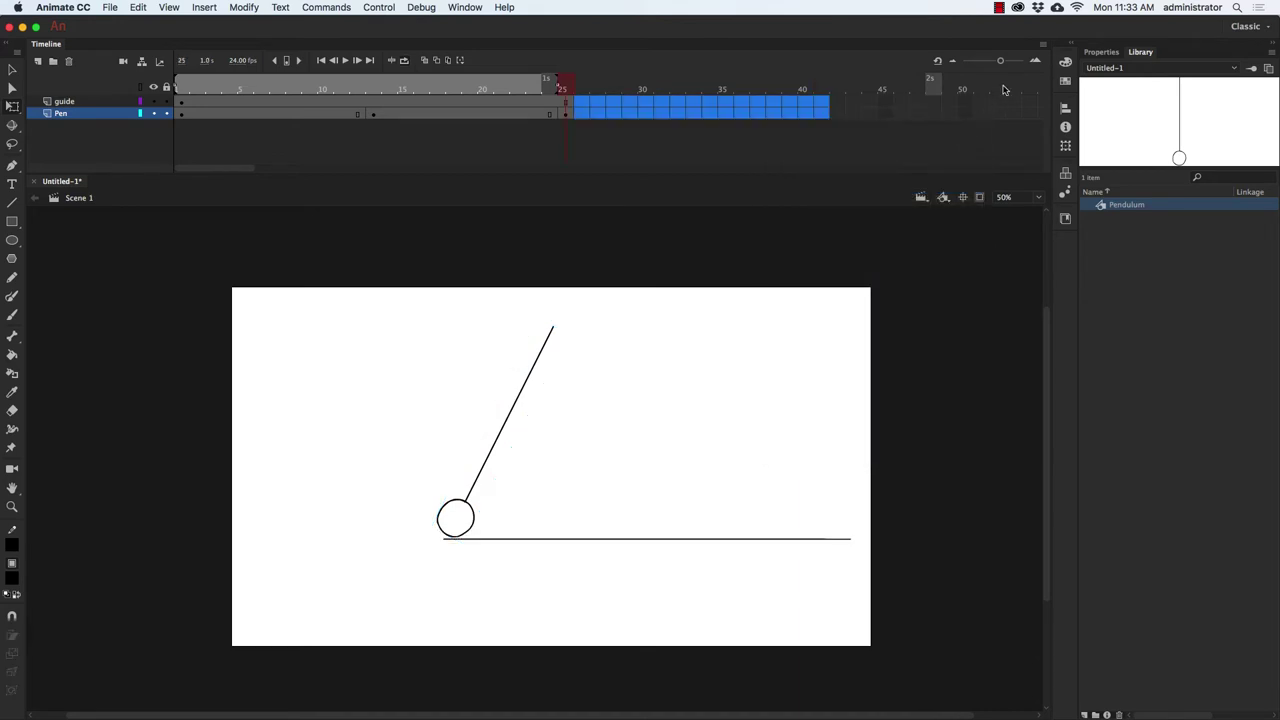
Create a classic tween on the Pen layer between the keyframes at frames 1 and 13.
click(284, 113)
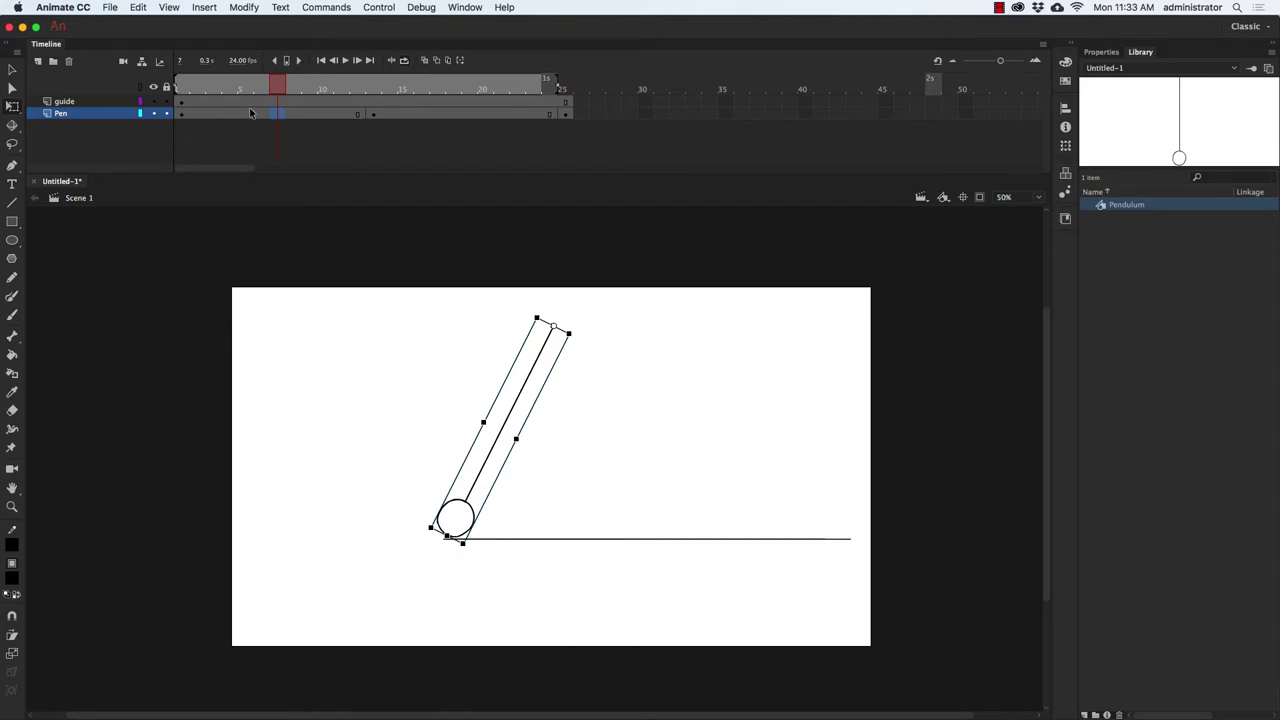
click(313, 113)
right_click(311, 117)
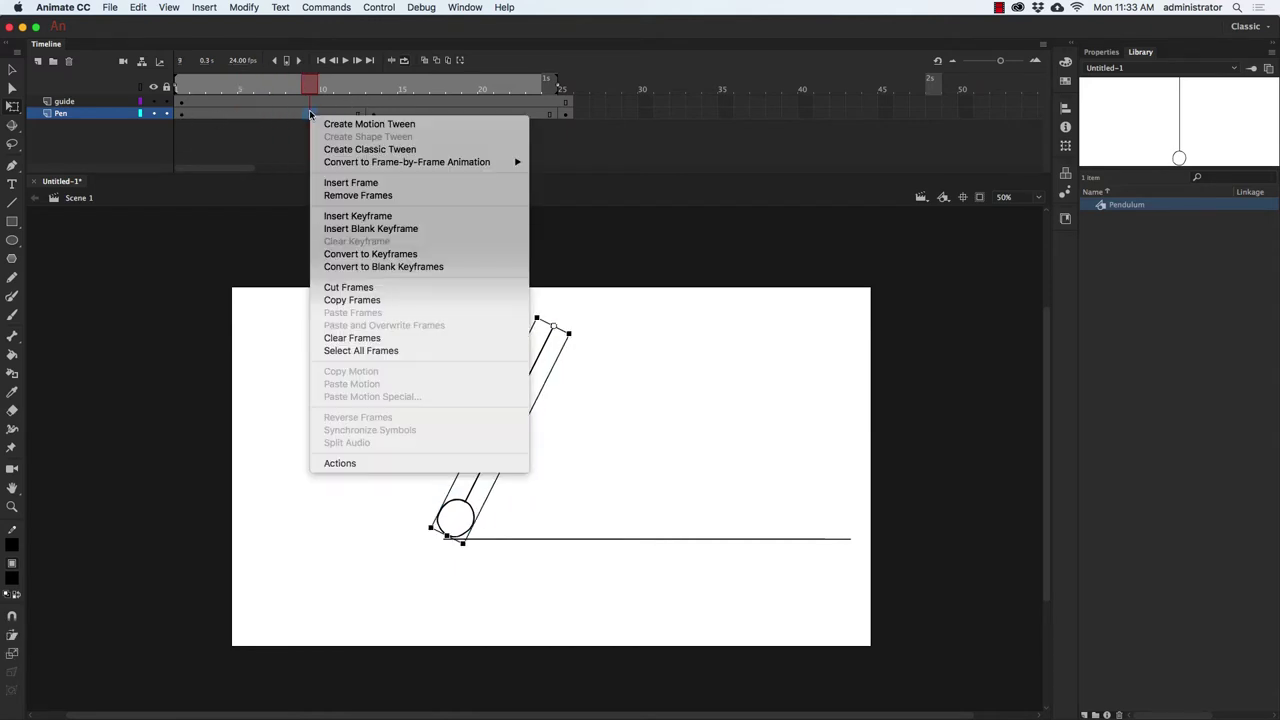
click(450, 153)
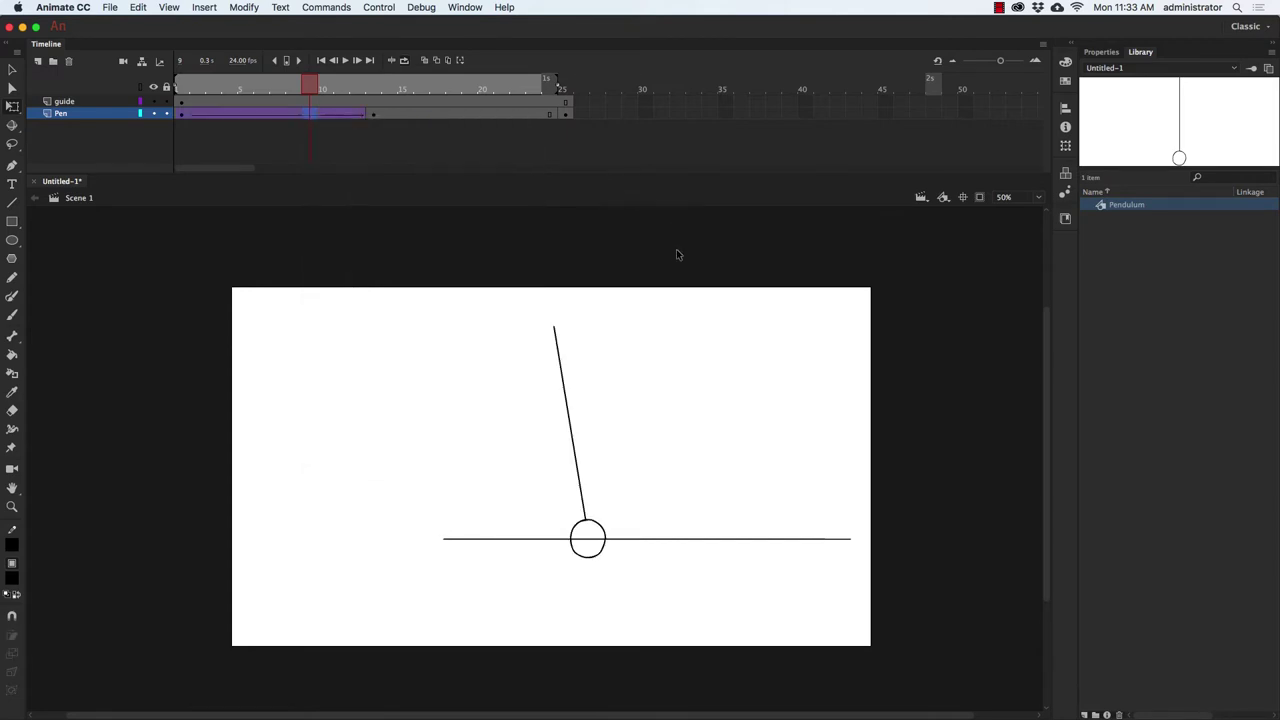
Go to frame 7, show onion skins across frames 1 to 13 to examine the tween's spacing, and play the animation.
drag(313, 89, 281, 100)
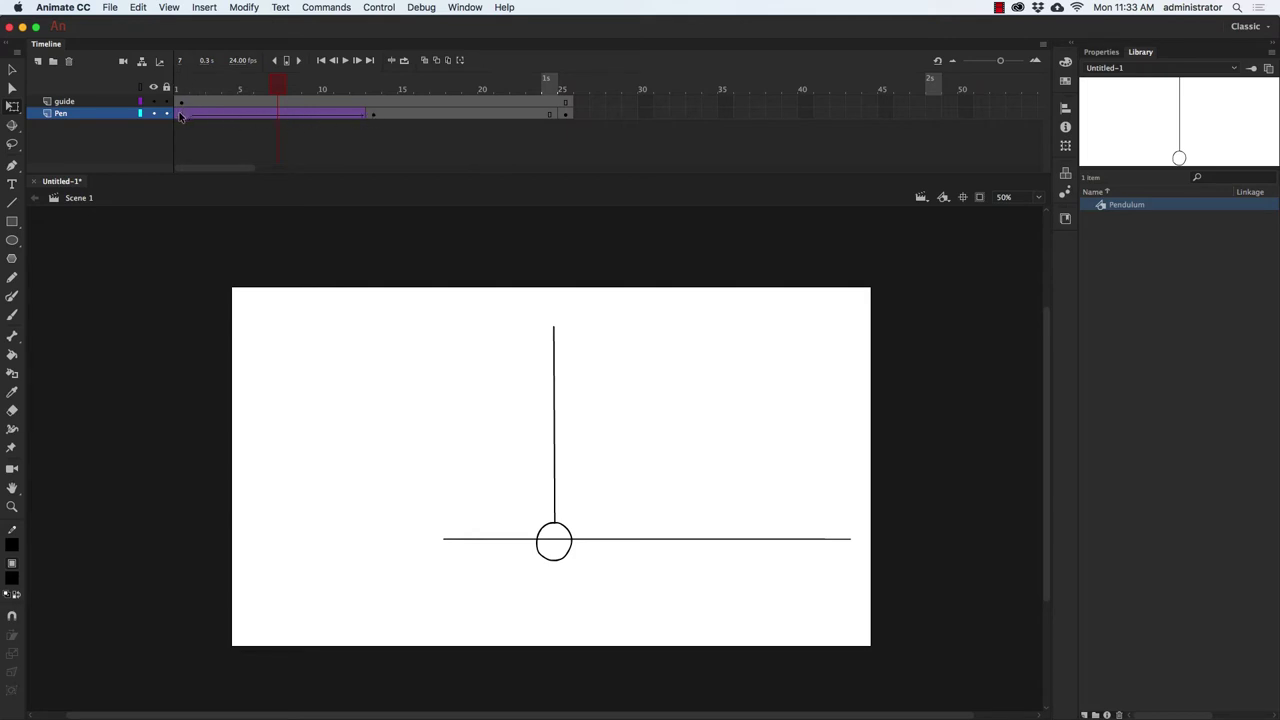
click(424, 60)
drag(240, 85, 175, 88)
drag(318, 86, 381, 88)
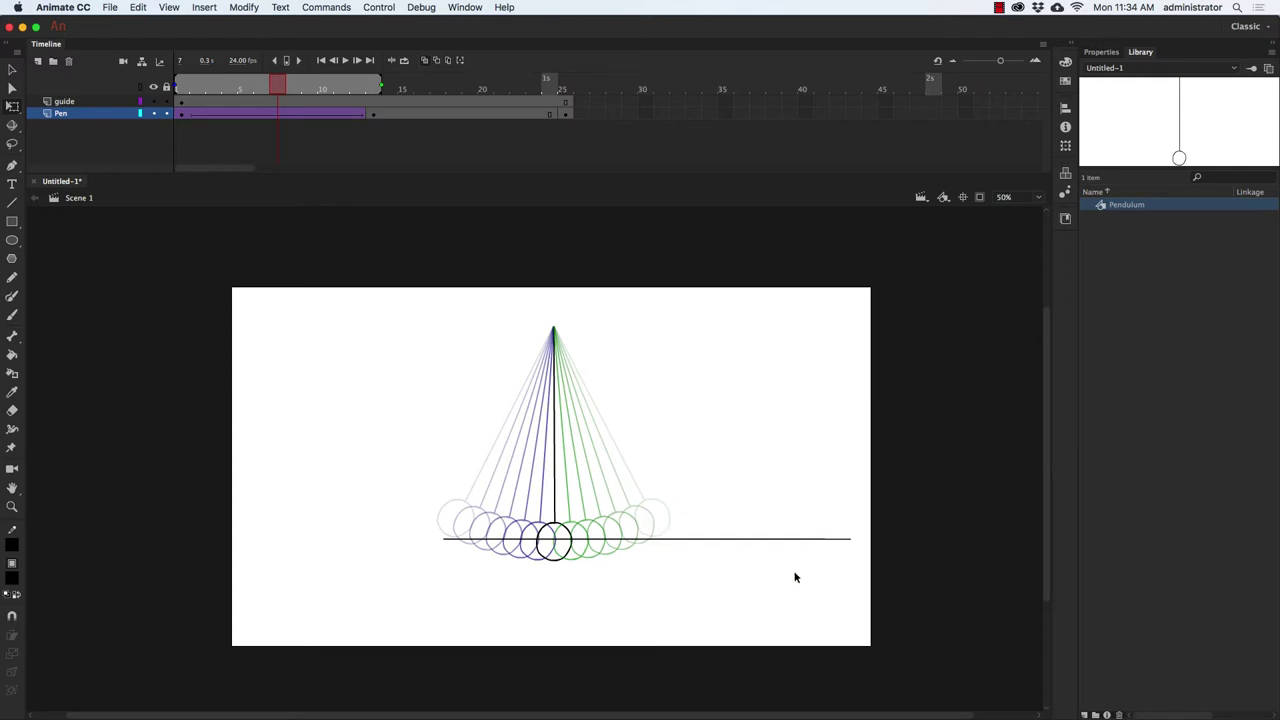
key(Return)
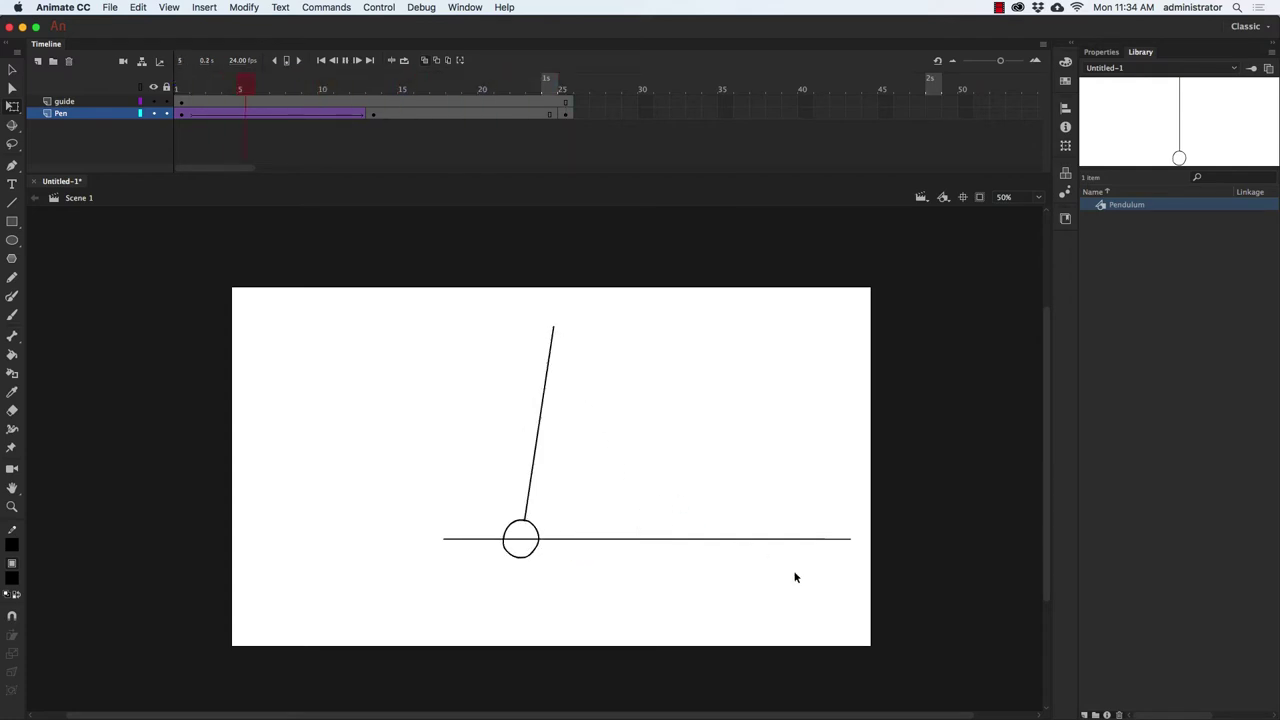
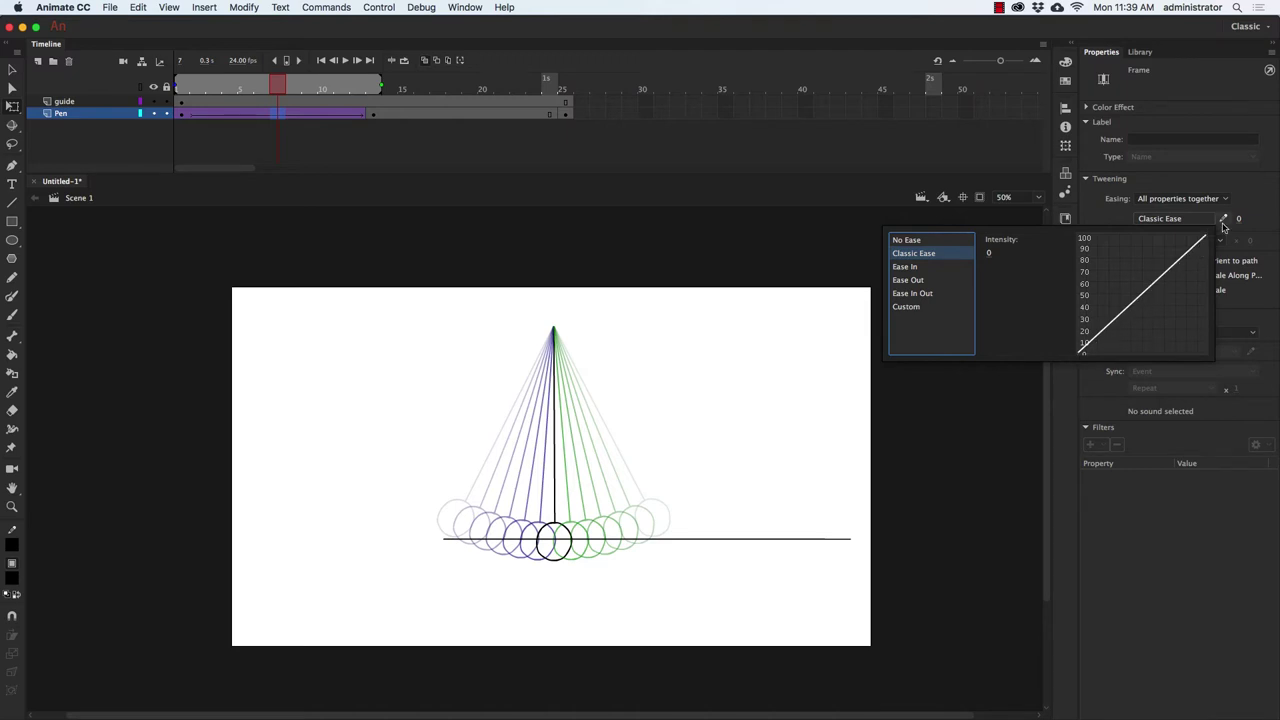
Set the first tween's easing to Quad Ease In Out and play the animation from frame 1.
click(921, 294)
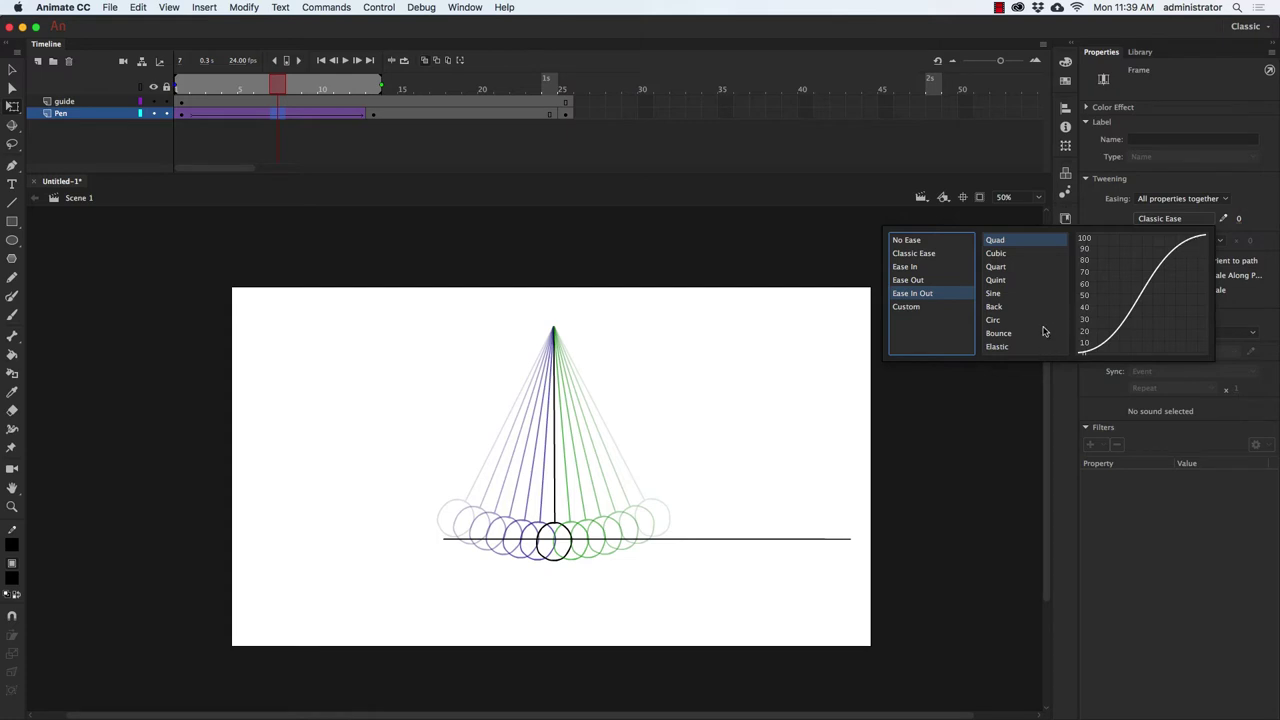
double_click(1021, 242)
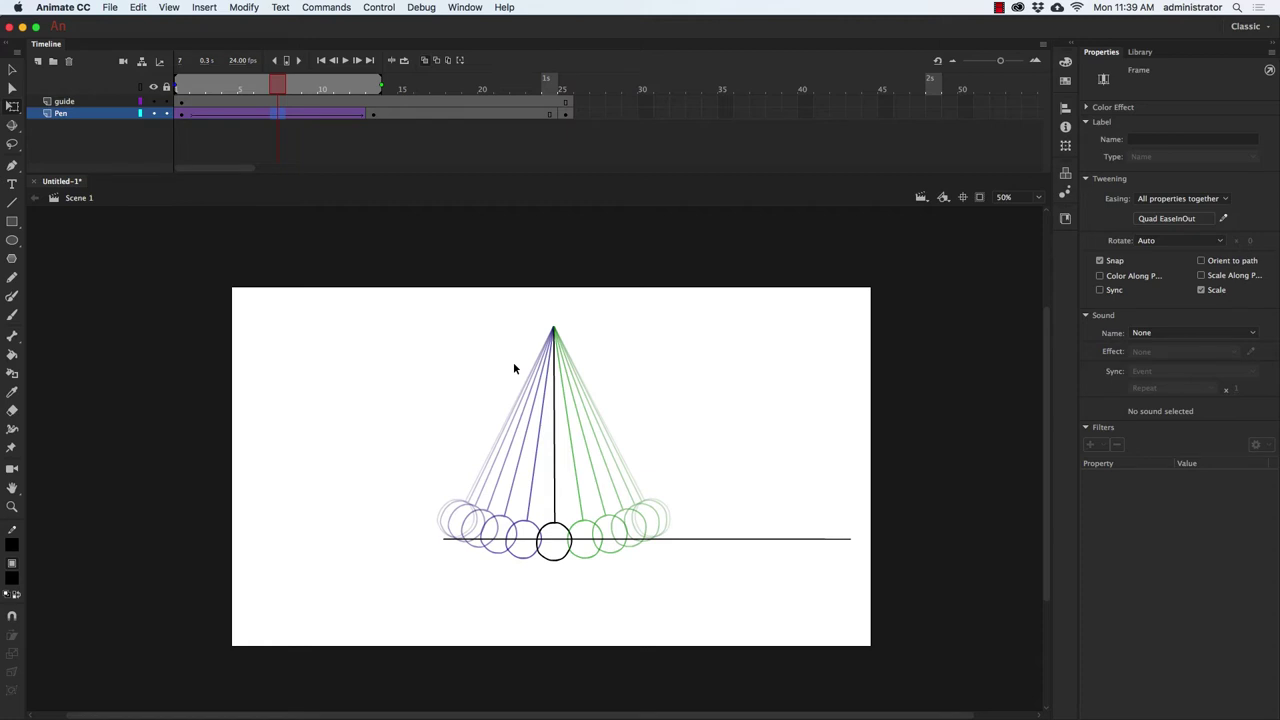
click(180, 88)
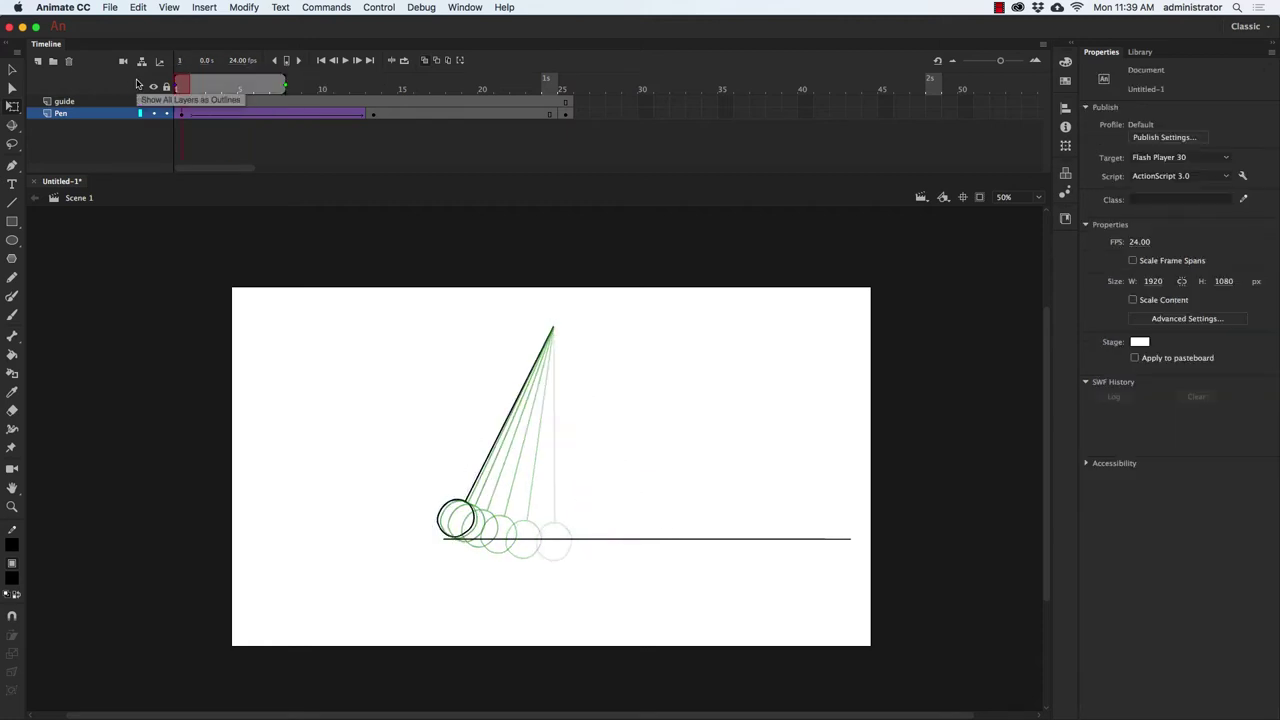
key(Return)
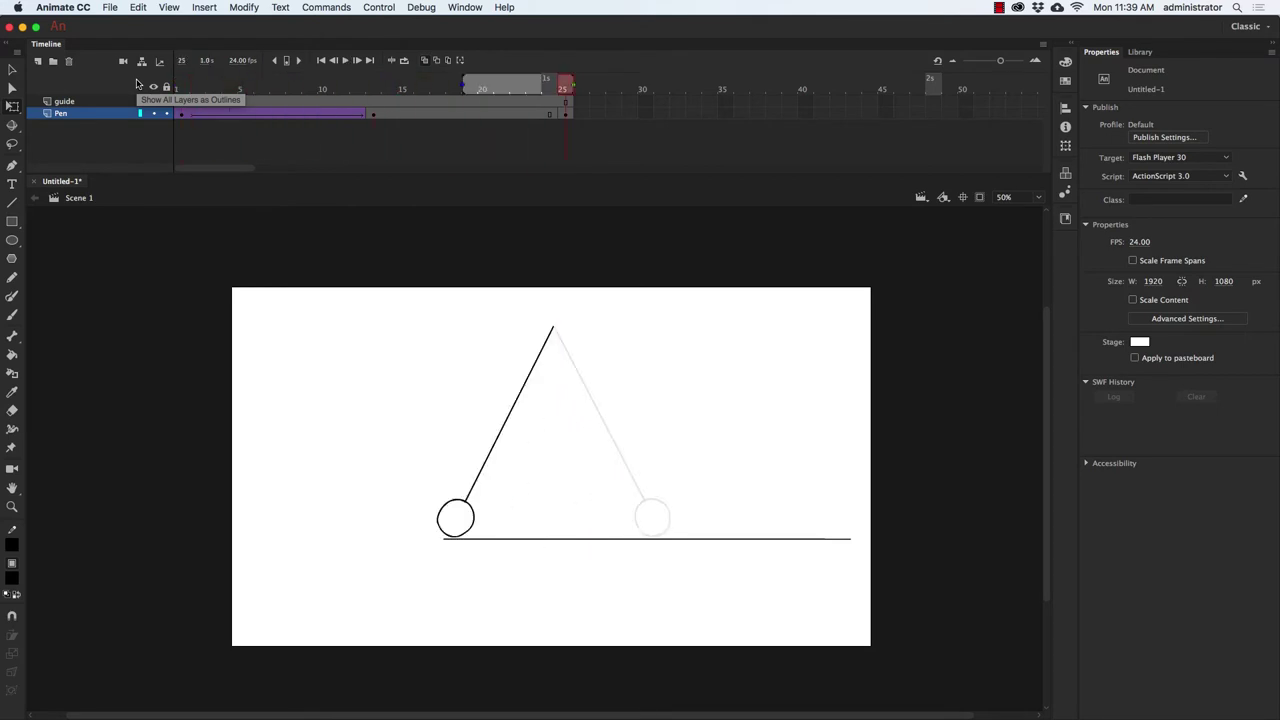
Create a classic tween on the Pen layer between the keyframes at frames 13 and 25.
click(465, 112)
click(470, 113)
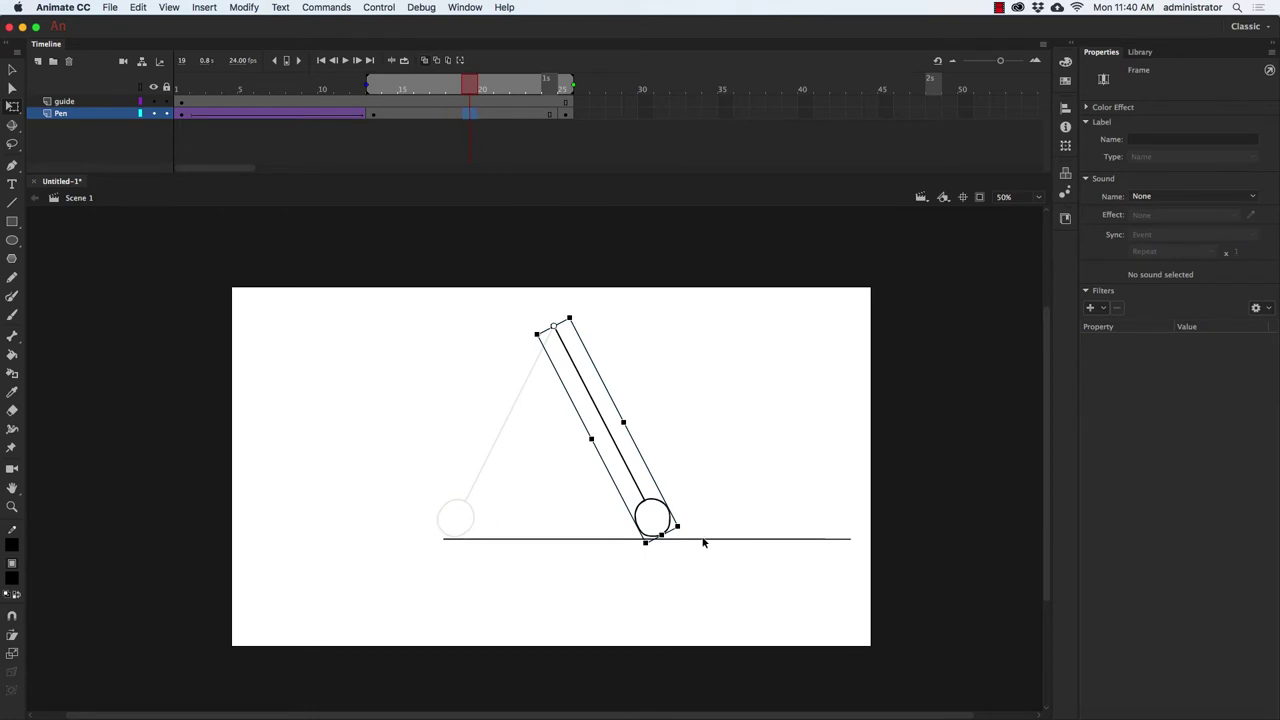
right_click(471, 113)
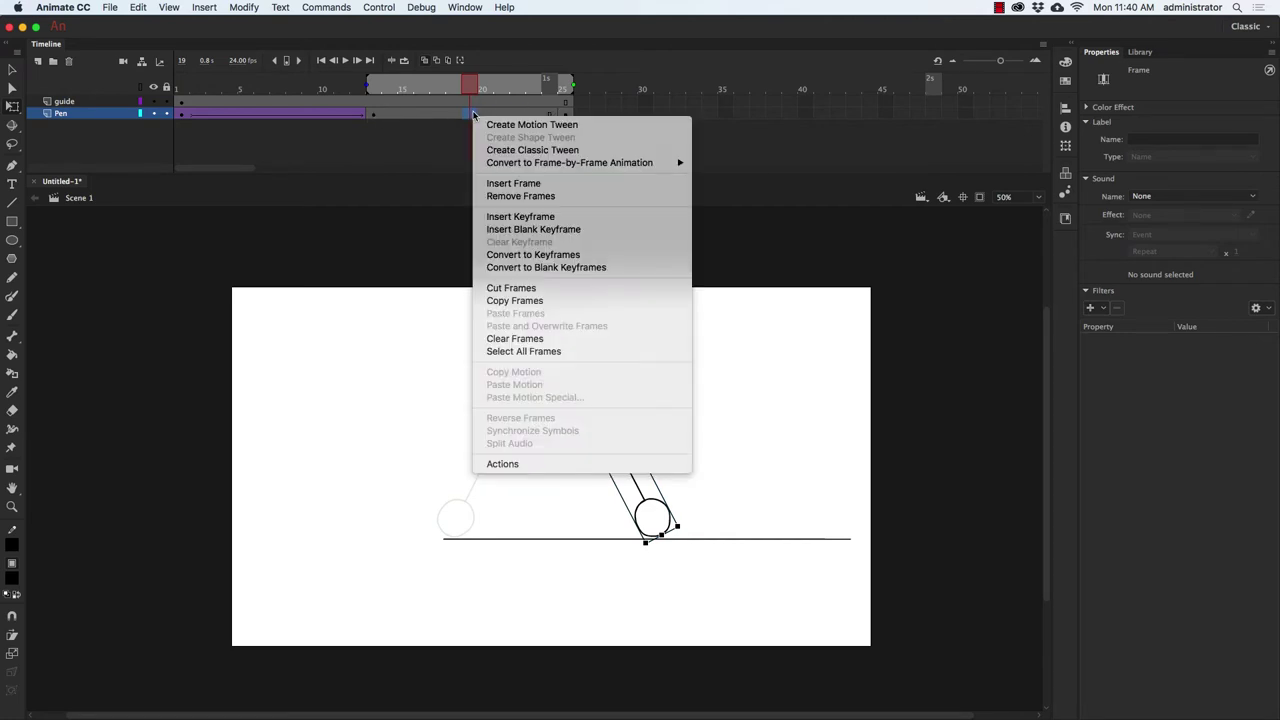
click(588, 150)
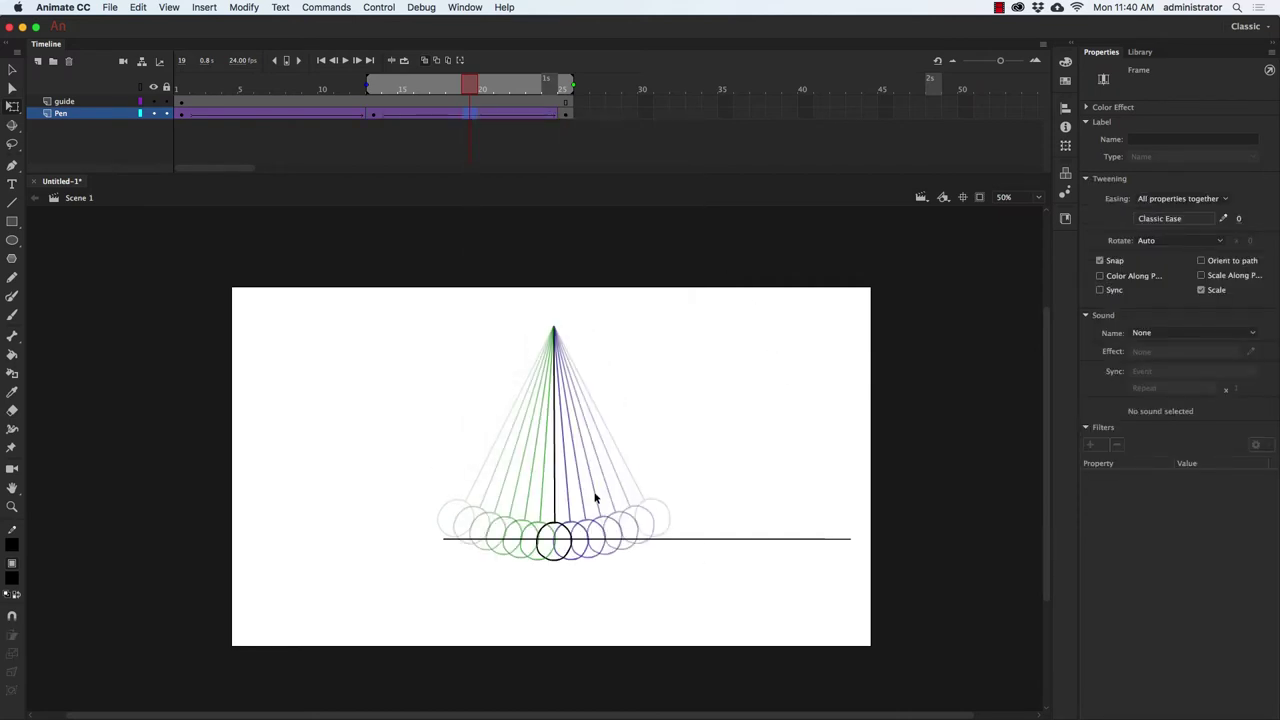
Set the easing of the tween between frames 13 and 25 to Quad Ease In Out.
click(1183, 222)
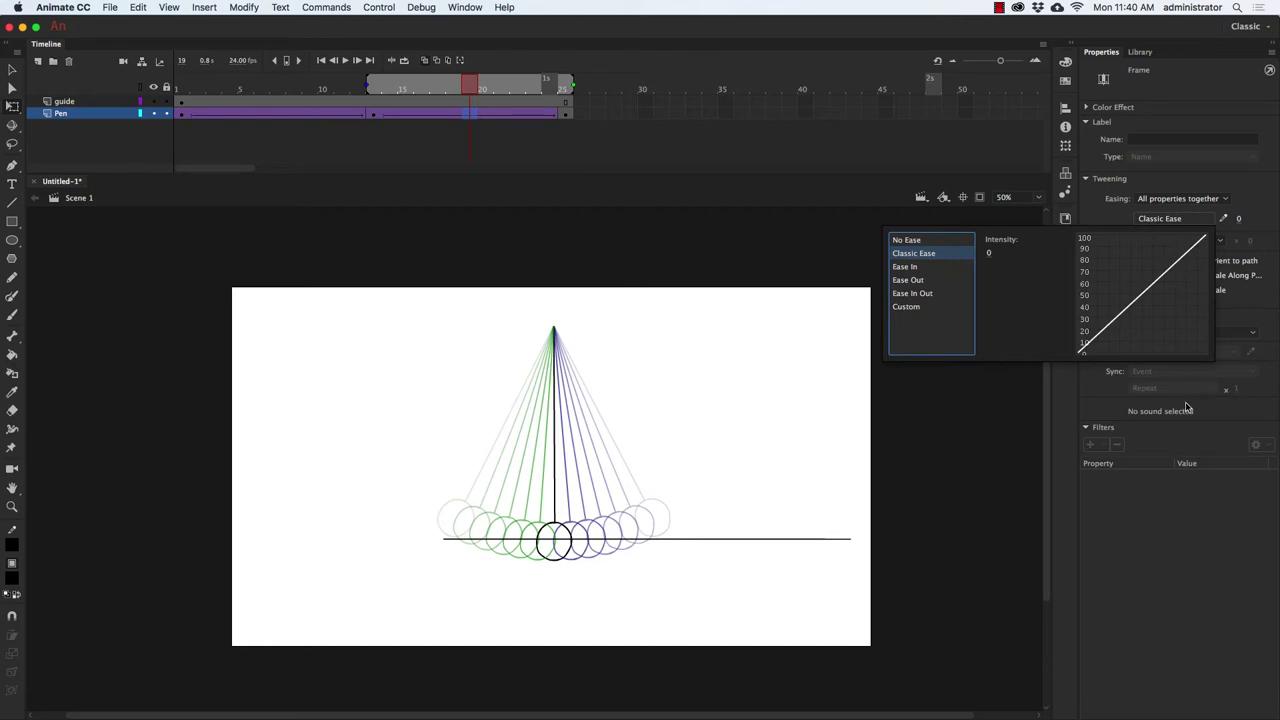
click(928, 294)
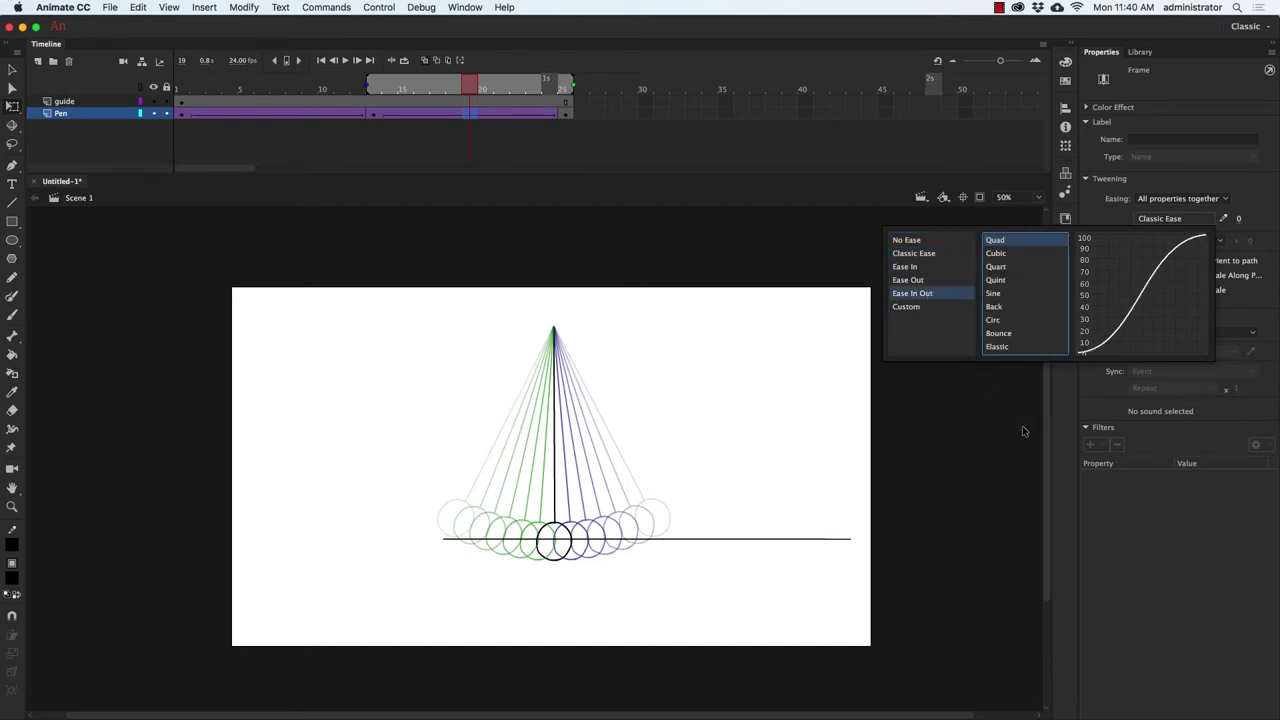
double_click(1017, 244)
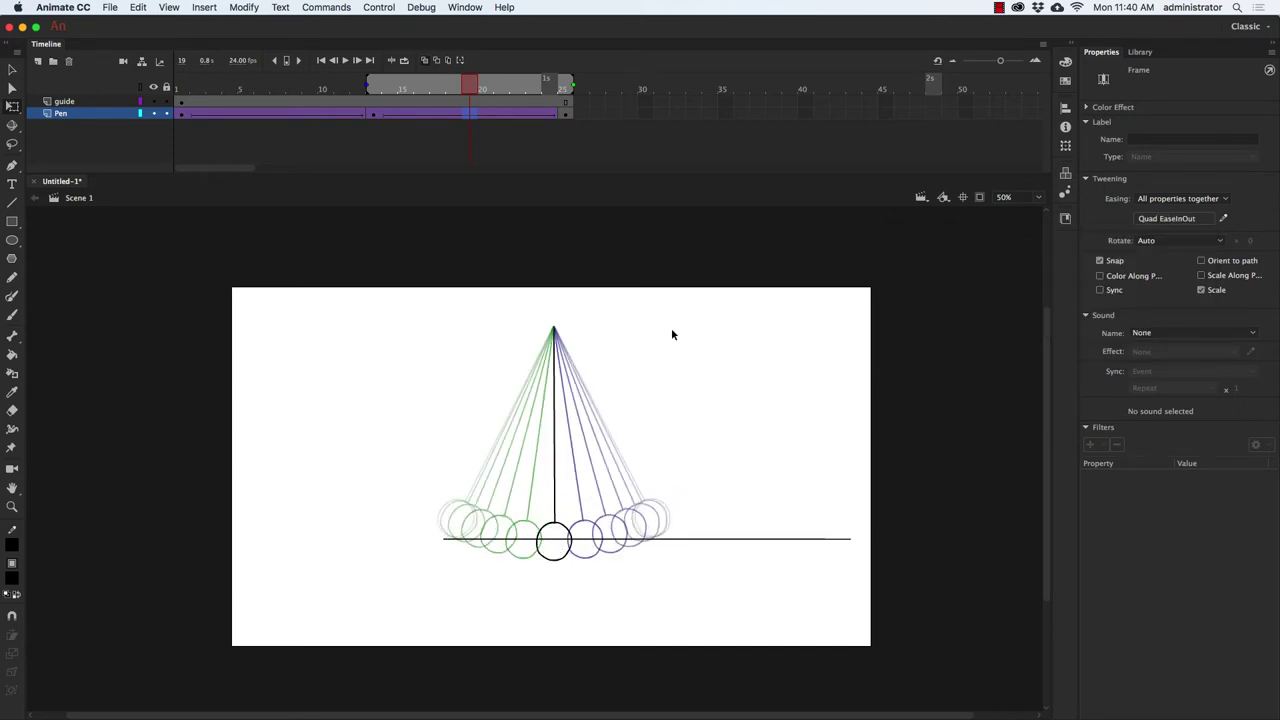
Turn off onion skinning, return to frame 1 and play the eased swing looped over frames 1 to 24.
click(425, 60)
drag(455, 91, 178, 90)
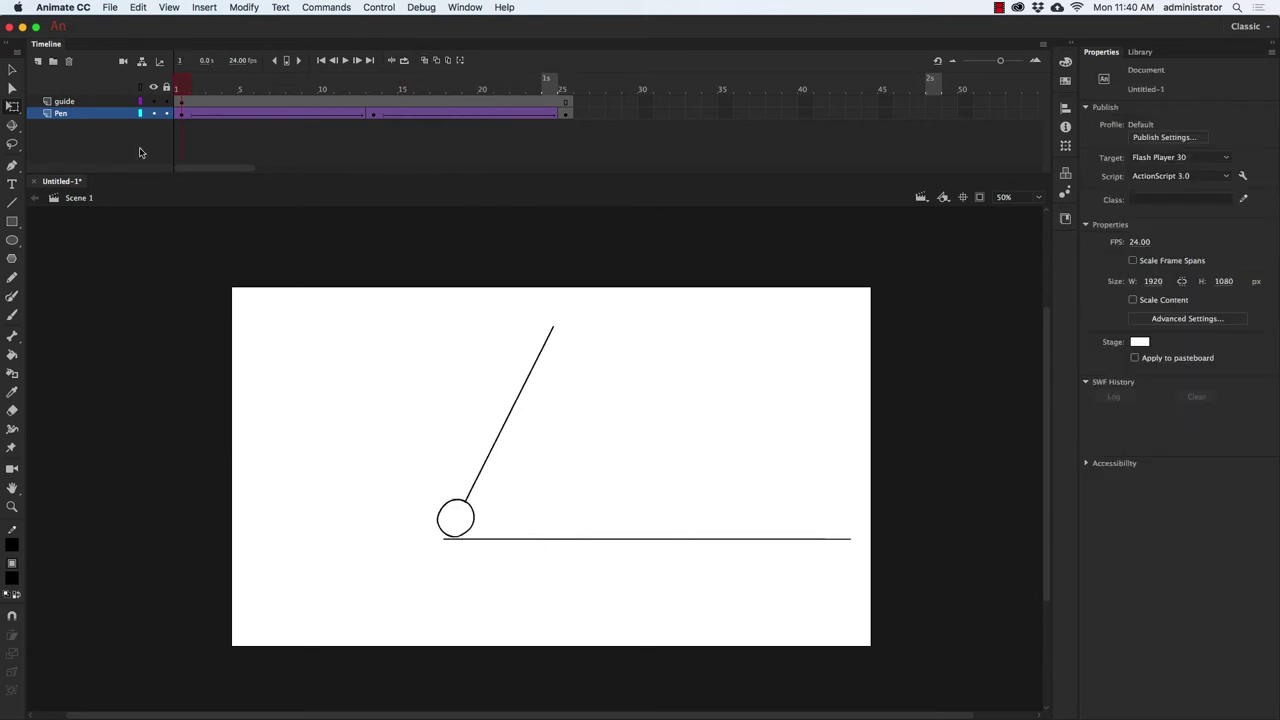
click(408, 59)
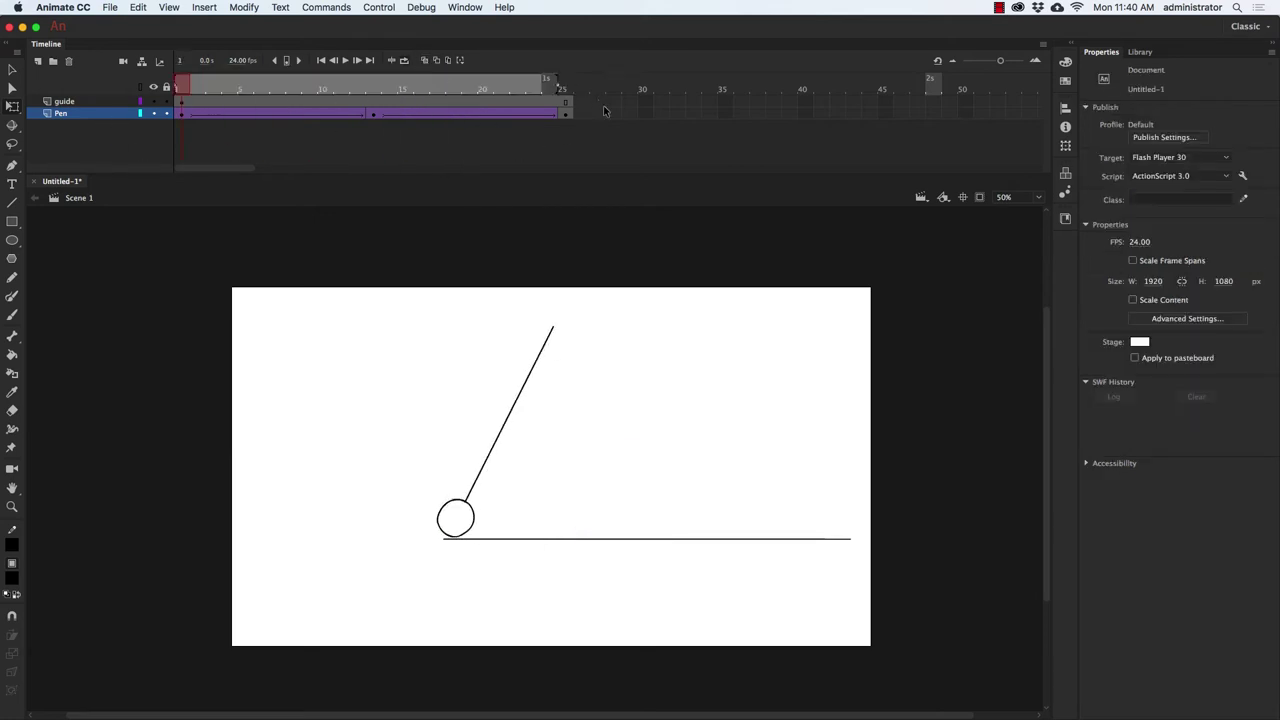
key(Return)
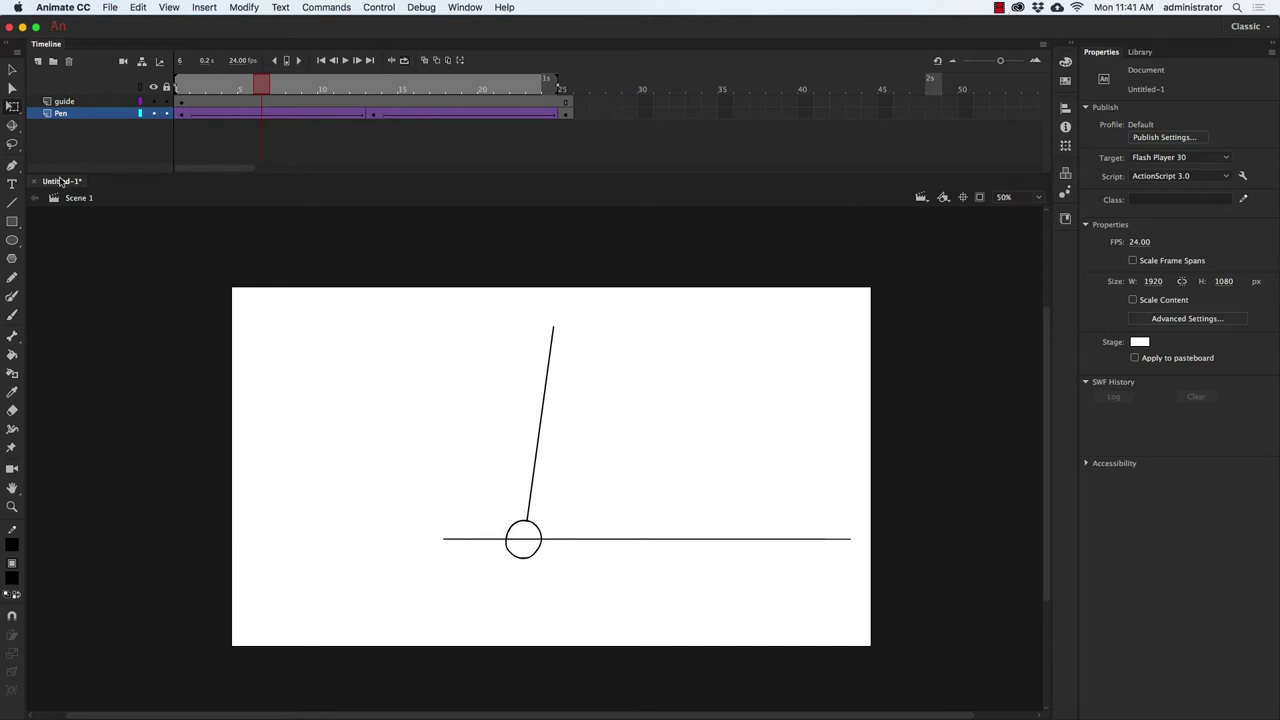
Add a layer named Pen2 above the Pen layer and hide the Pen layer.
click(37, 61)
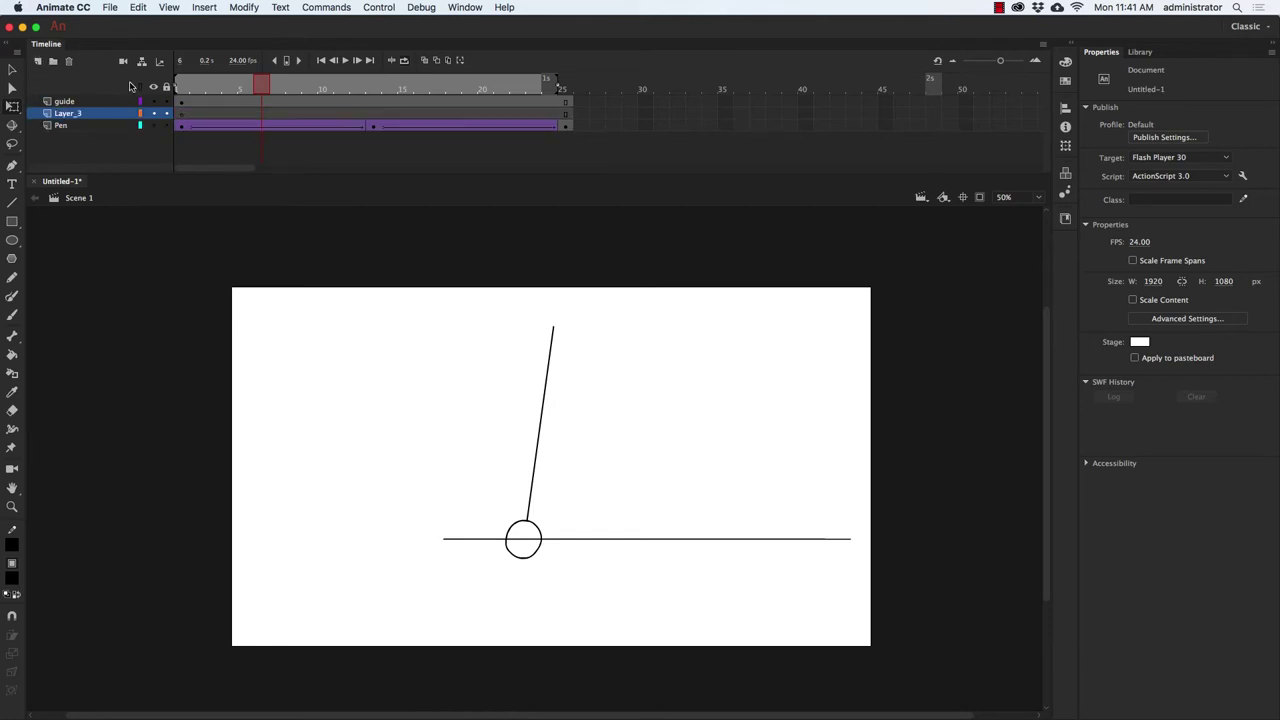
click(82, 116)
double_click(82, 116)
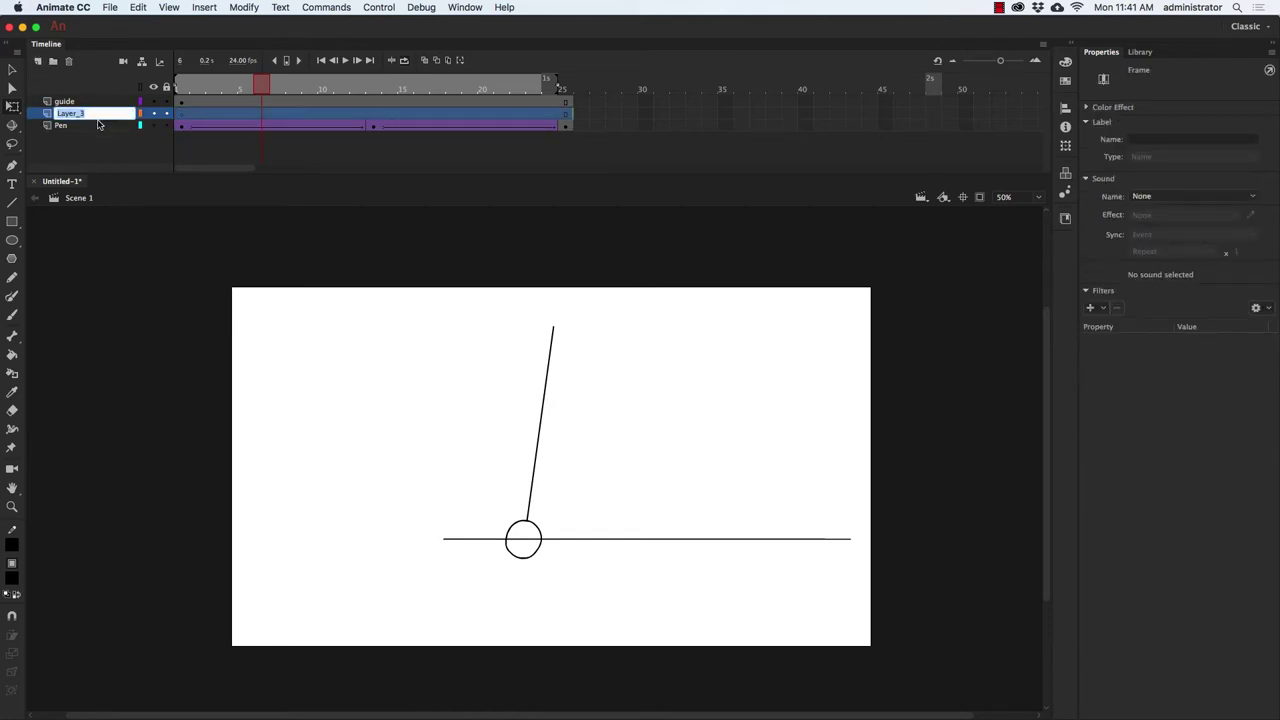
text(Pen2)
key(Return)
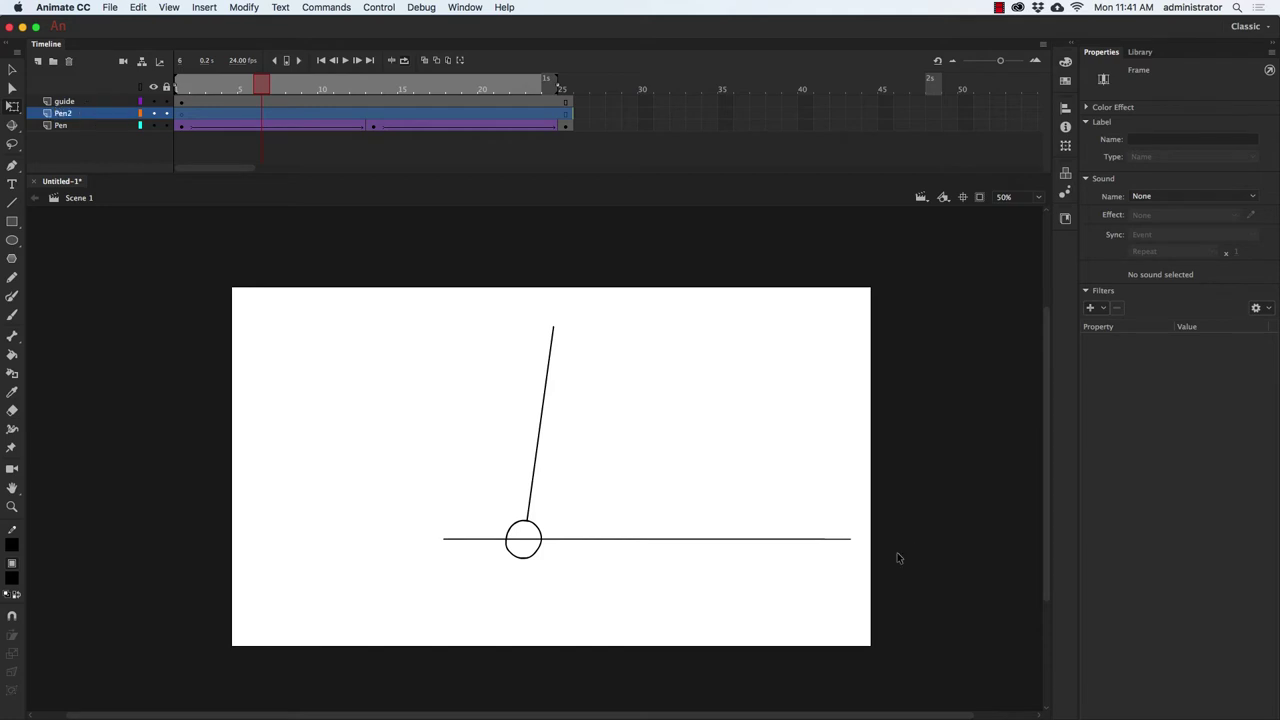
click(153, 125)
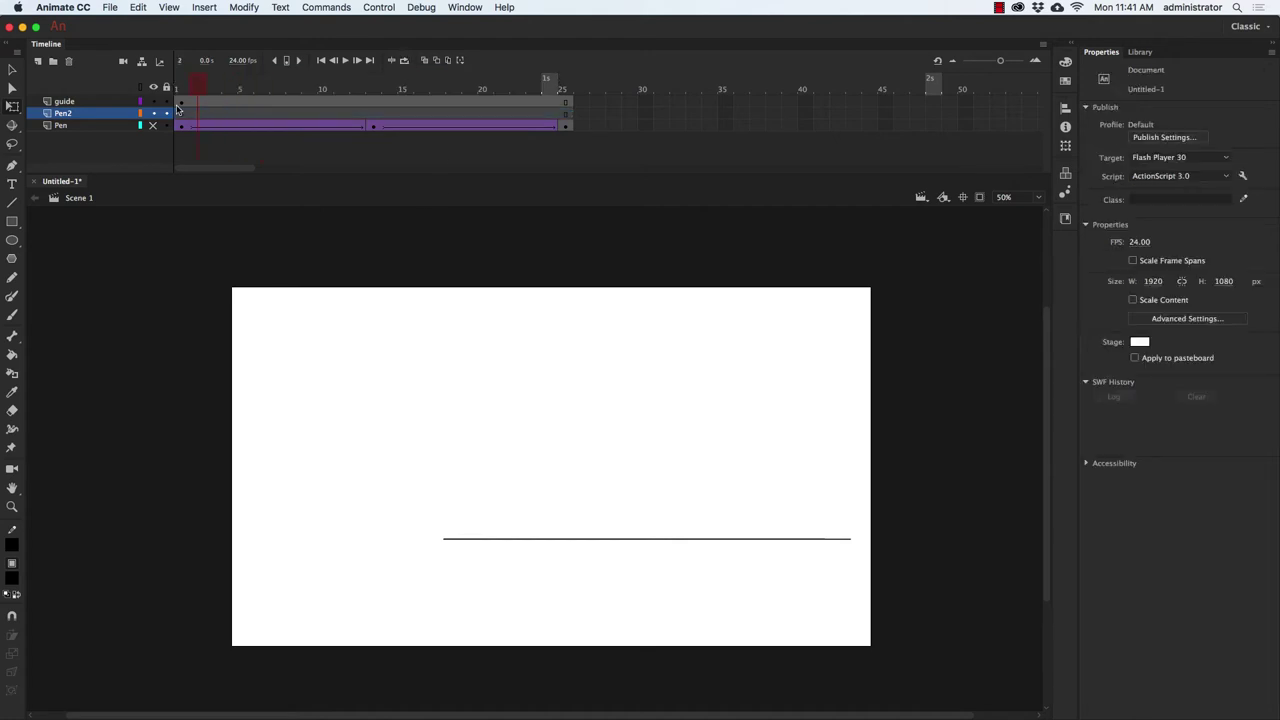
Place a Pendulum symbol instance at frame 1 of Pen2 and move its transformation point to the top end of the string.
drag(262, 83, 180, 88)
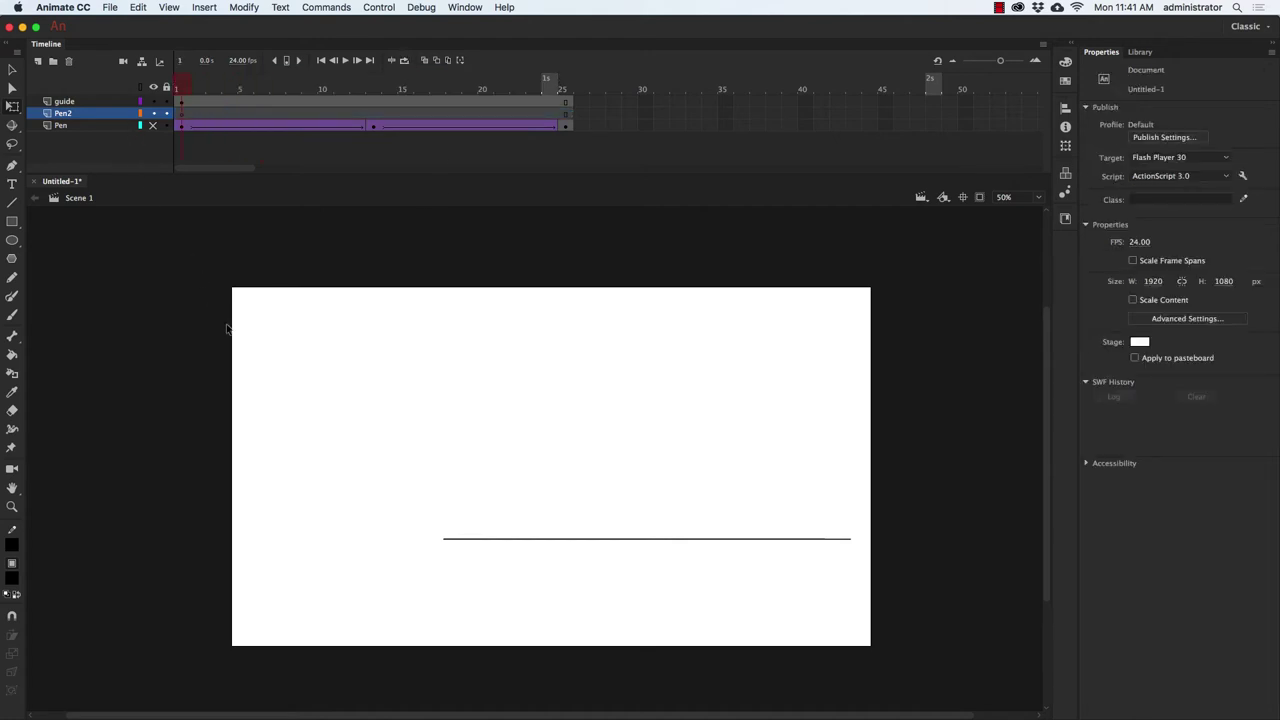
click(1141, 53)
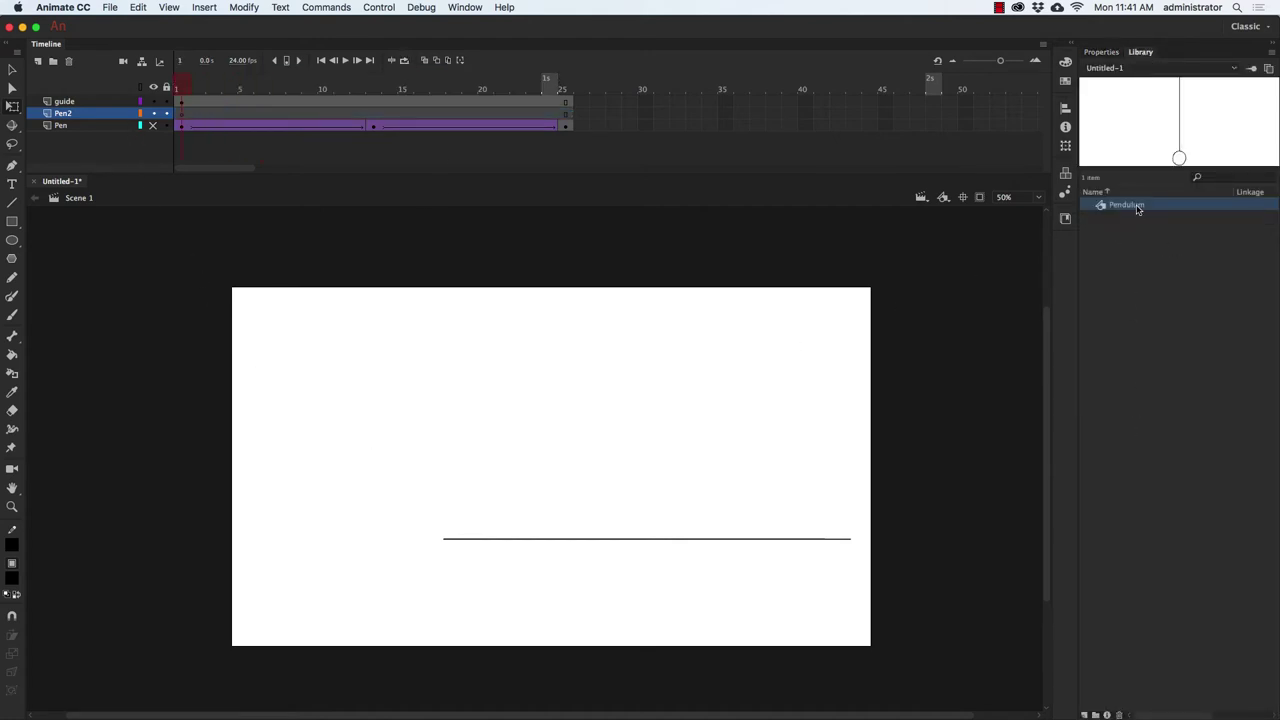
drag(1137, 207, 594, 461)
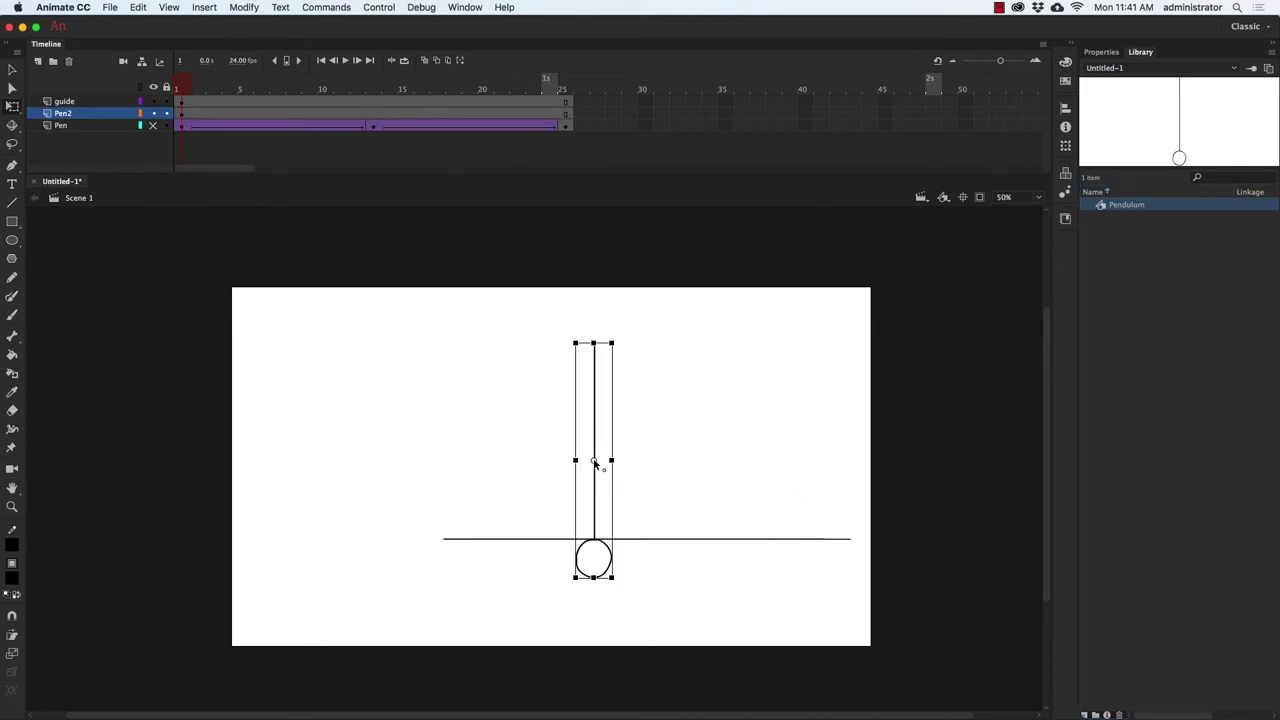
click(600, 388)
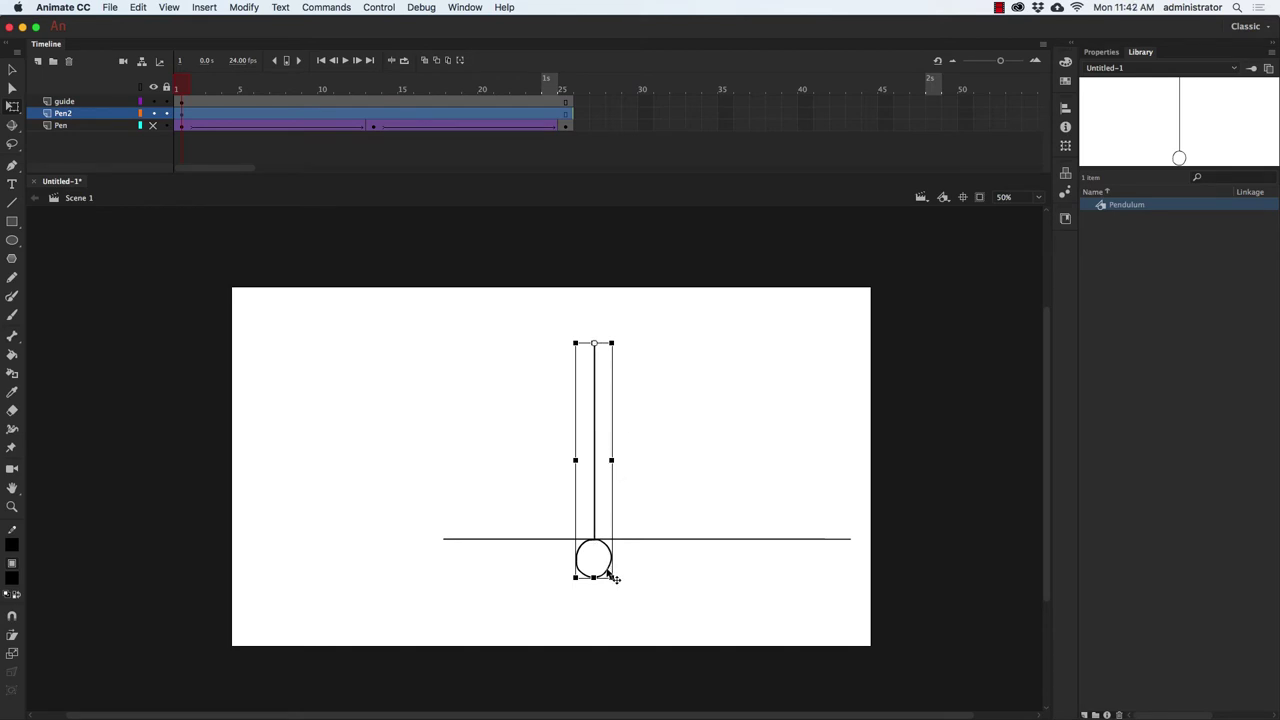
Raise the pendulum to the guide line, tilt it to the left about its string top and rest the bob near the line's left end.
drag(612, 578, 539, 507)
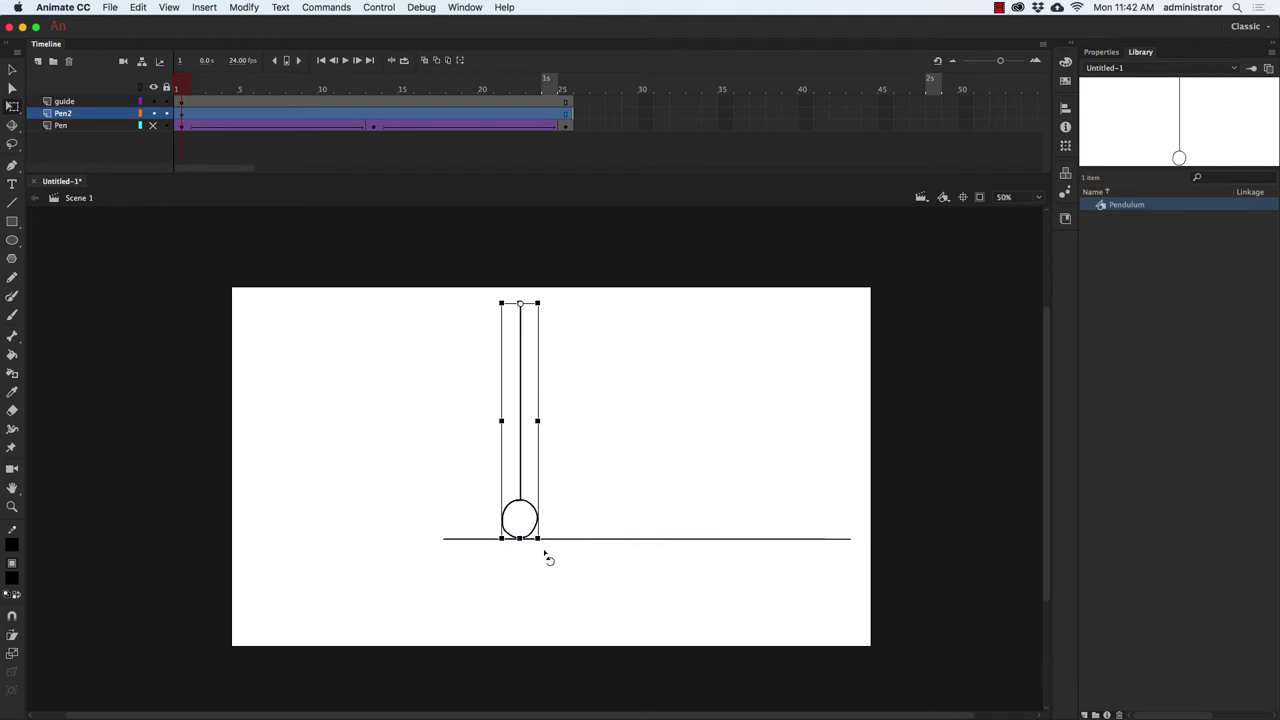
drag(549, 557, 427, 572)
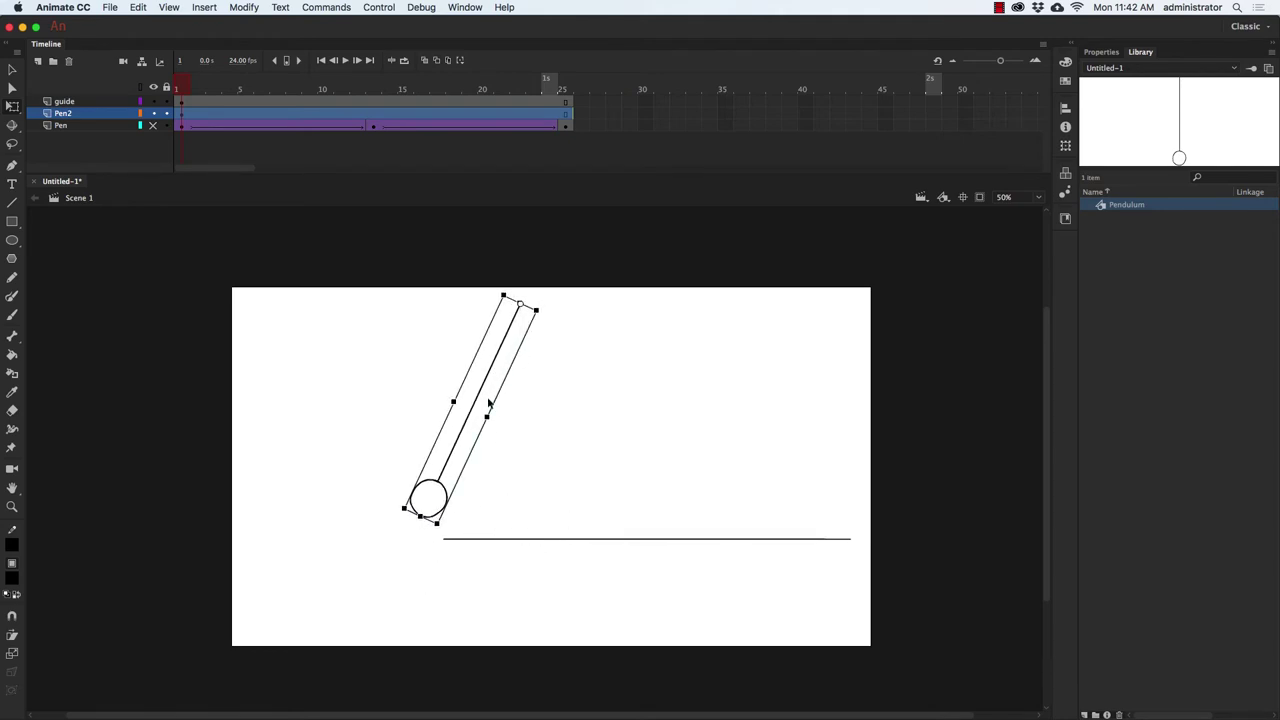
drag(474, 417, 504, 438)
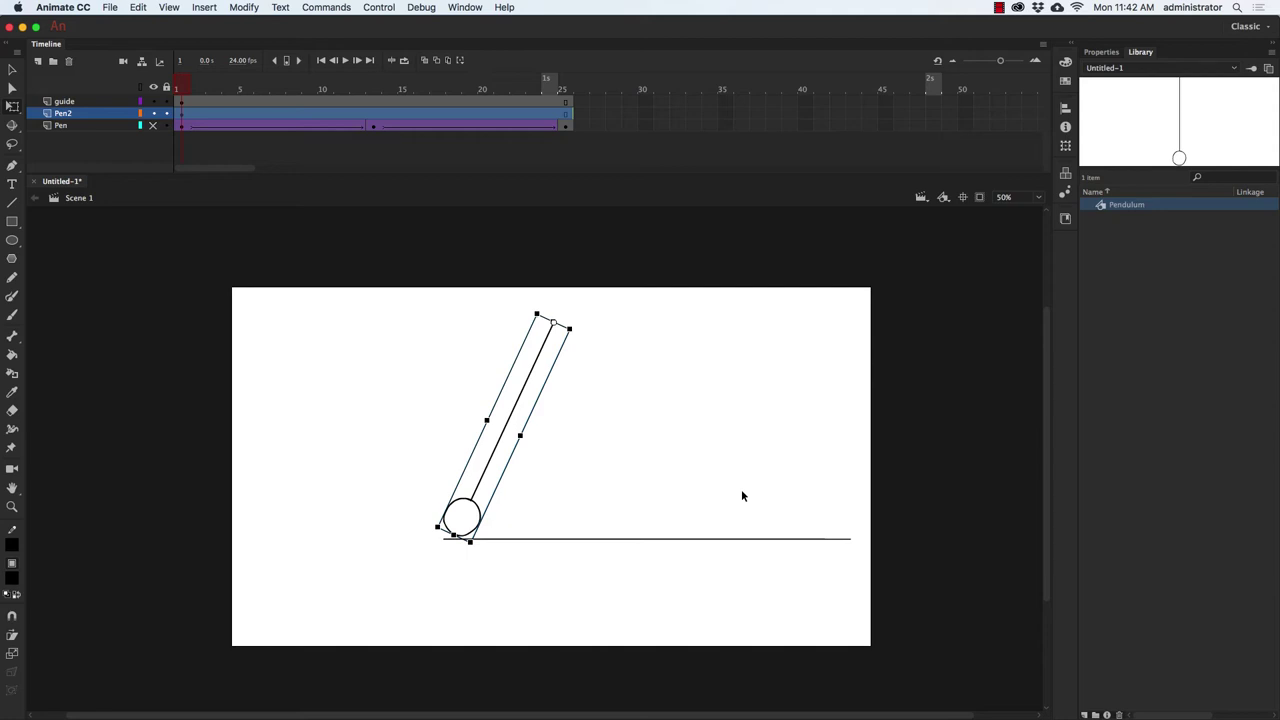
Add Pen2 keyframes at frames 25 and 13, and rotate the frame 13 pendulum to the mirrored tilt on the right.
click(566, 113)
key(F6)
click(373, 113)
key(F6)
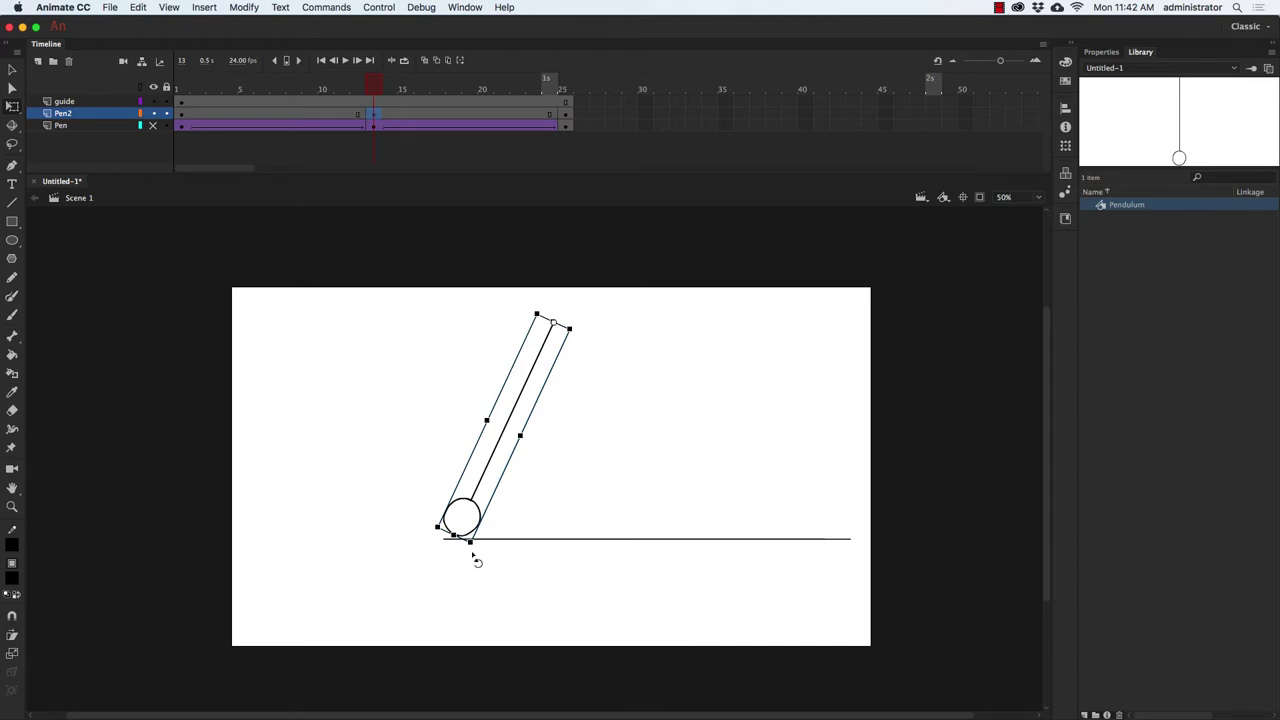
drag(471, 552, 694, 568)
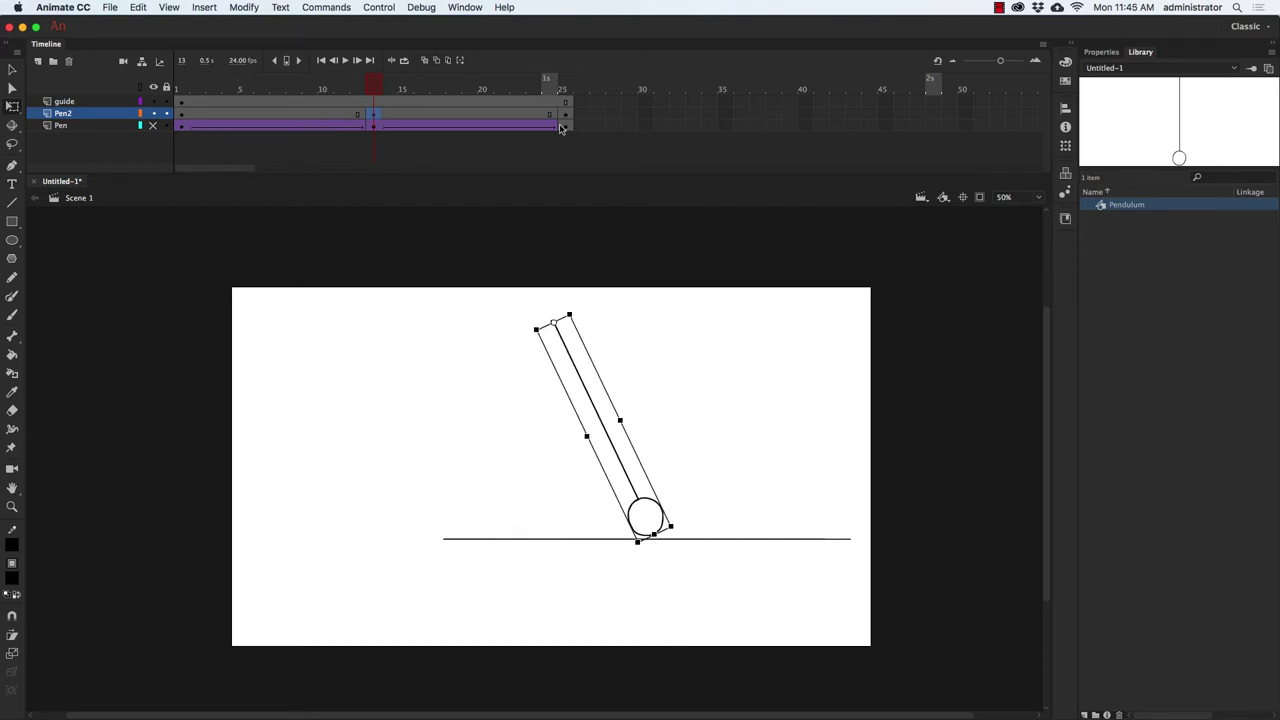
Lock the Pen2 layer and delete the horizontal guide line from the guide layer.
click(166, 113)
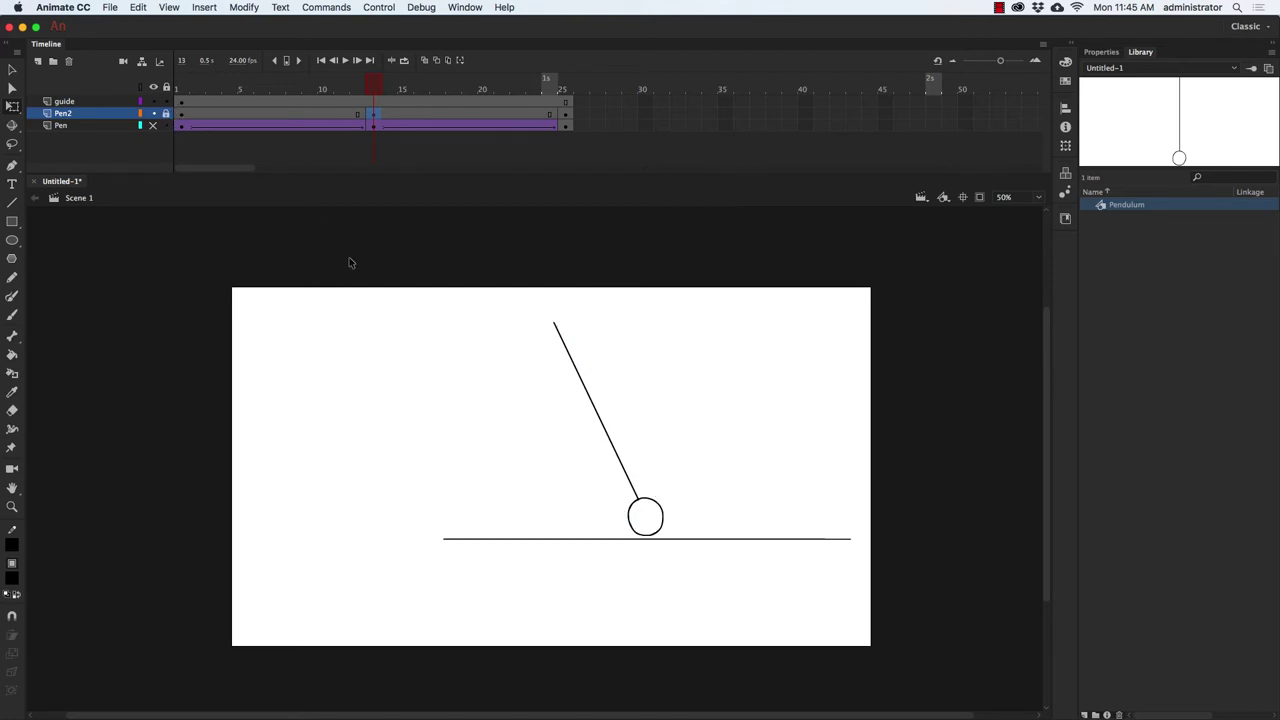
click(97, 102)
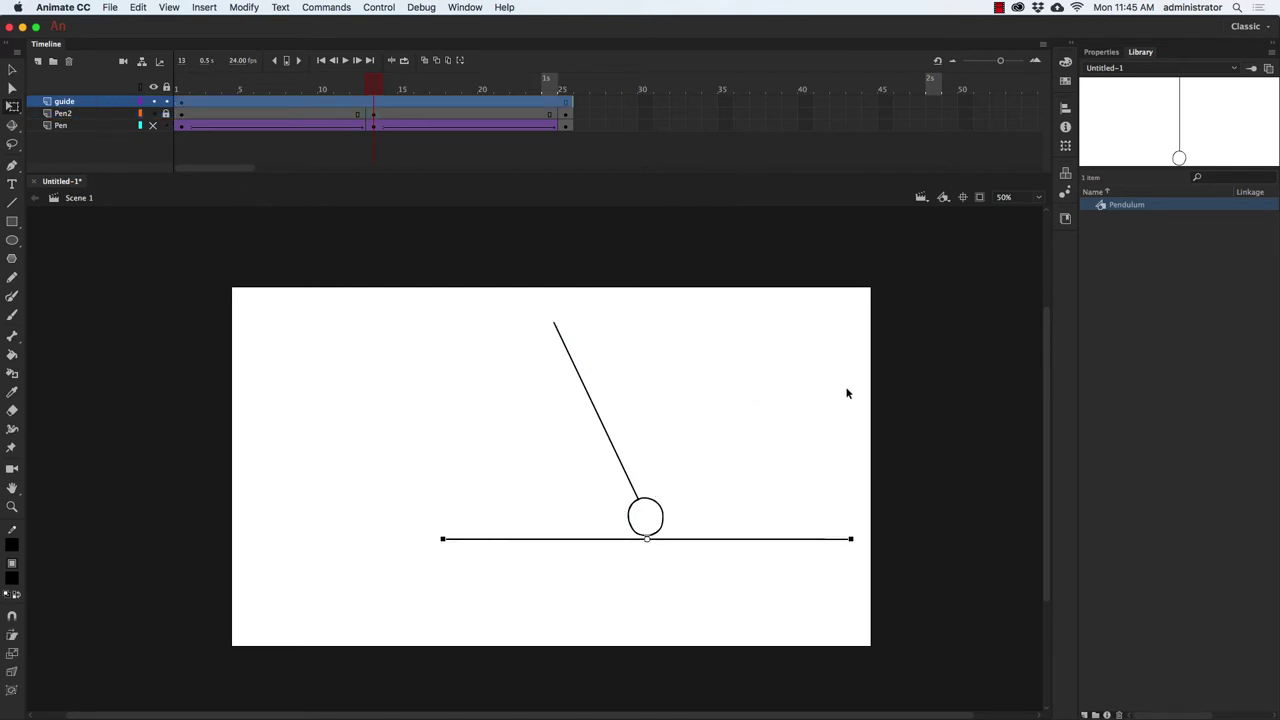
key(Delete)
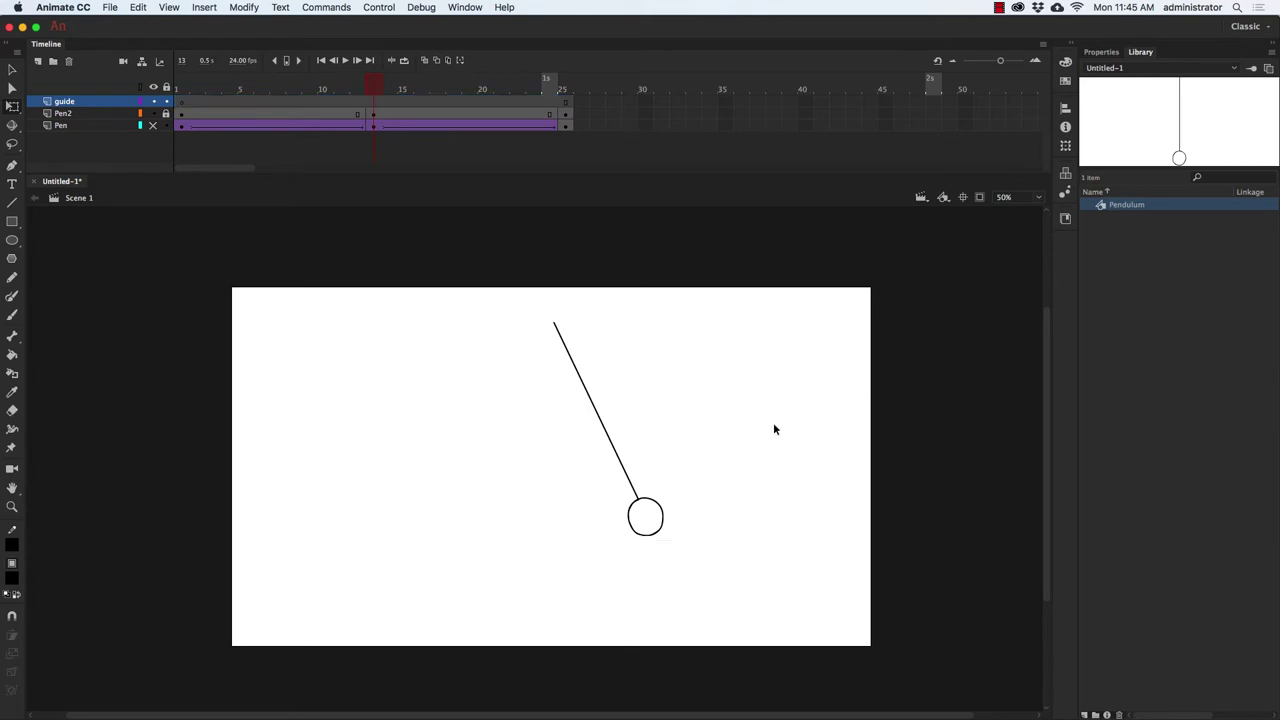
Pencil a short tick below the bob on the guide layer at frame 1 and another at frame 13, each in line with the string.
drag(372, 84, 167, 78)
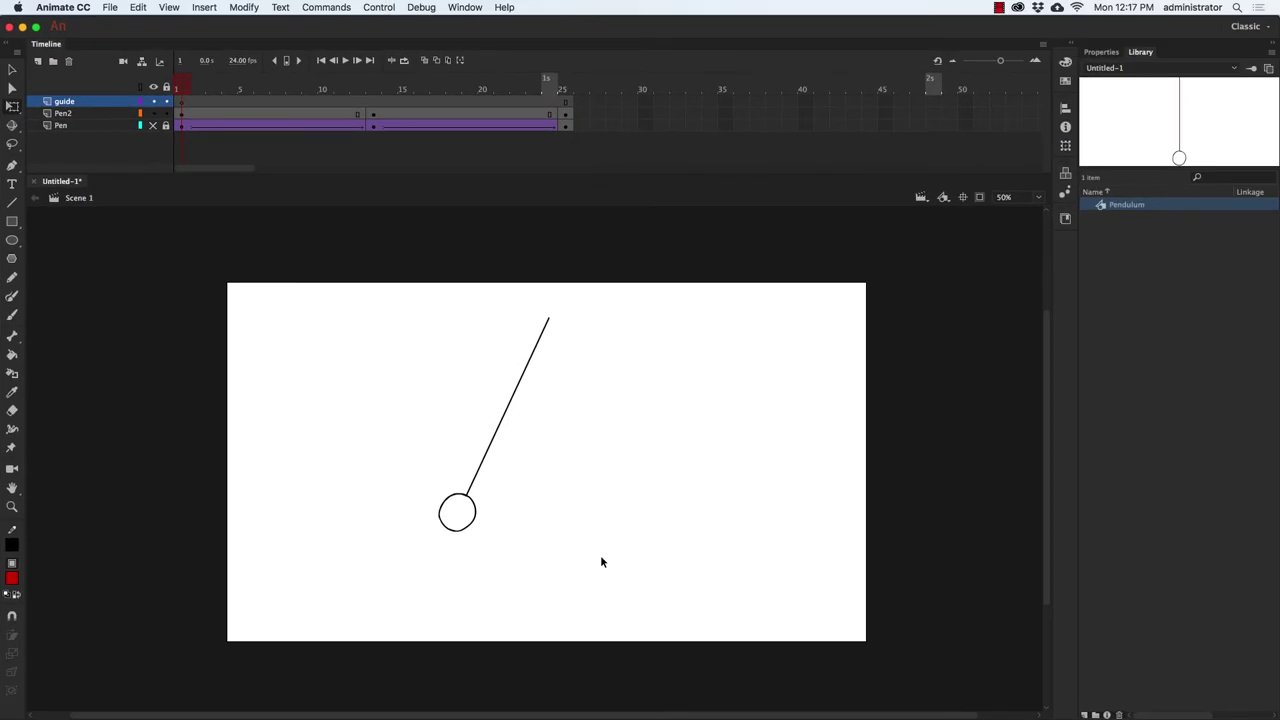
click(12, 277)
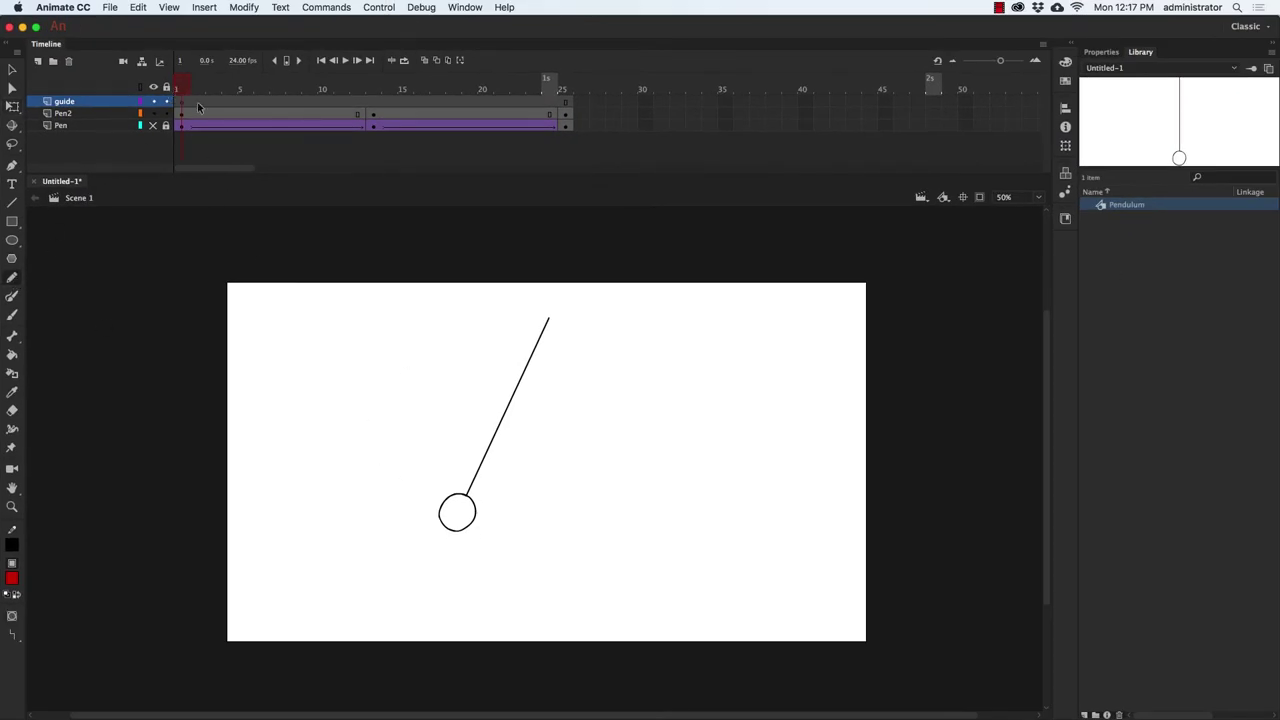
key(super+1)
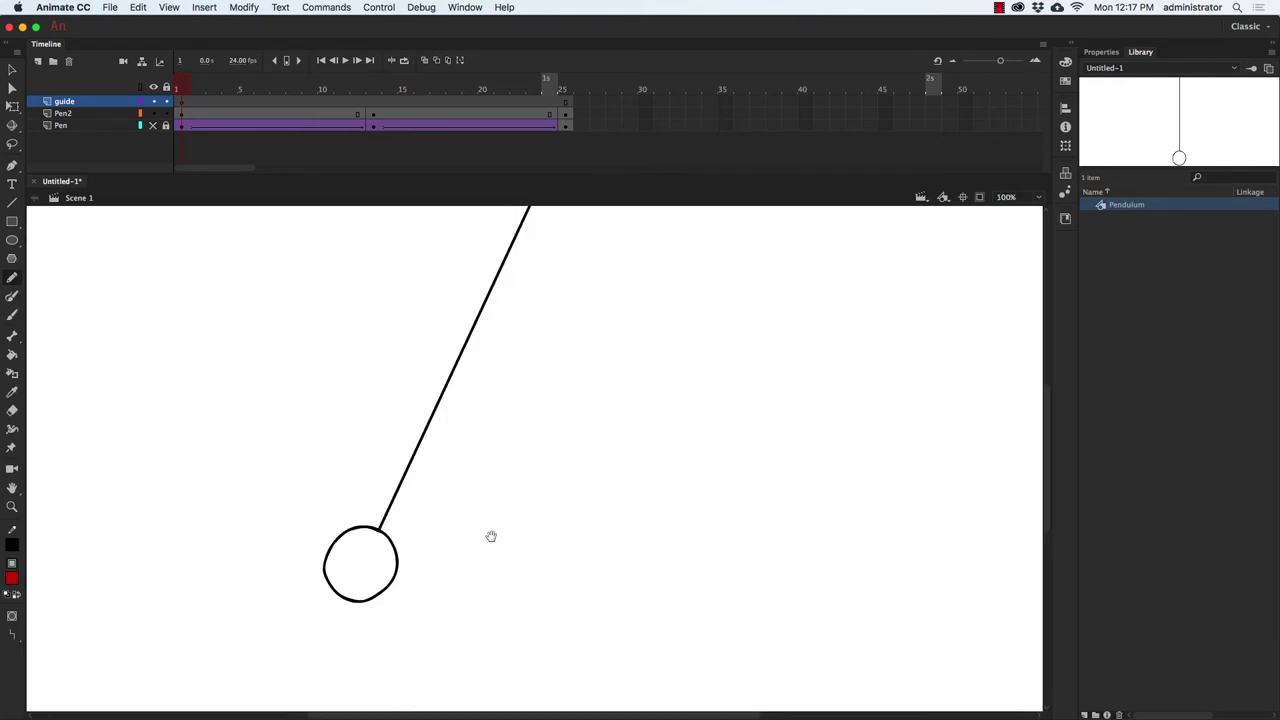
scroll(600, 450, down, 4)
drag(432, 420, 400, 486)
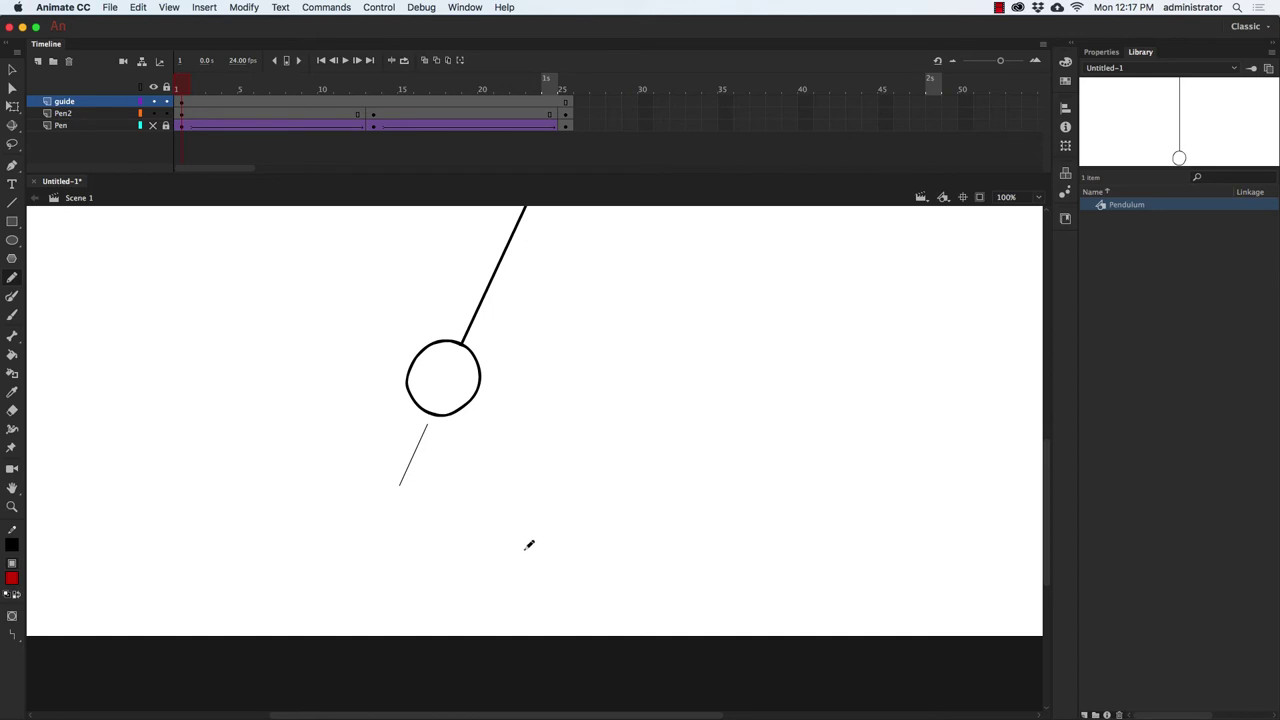
click(375, 90)
mouse_move(841, 428)
mouse_down()
mouse_move(723, 540)
mouse_move(677, 434)
mouse_move(651, 470)
mouse_move(661, 497)
mouse_up()
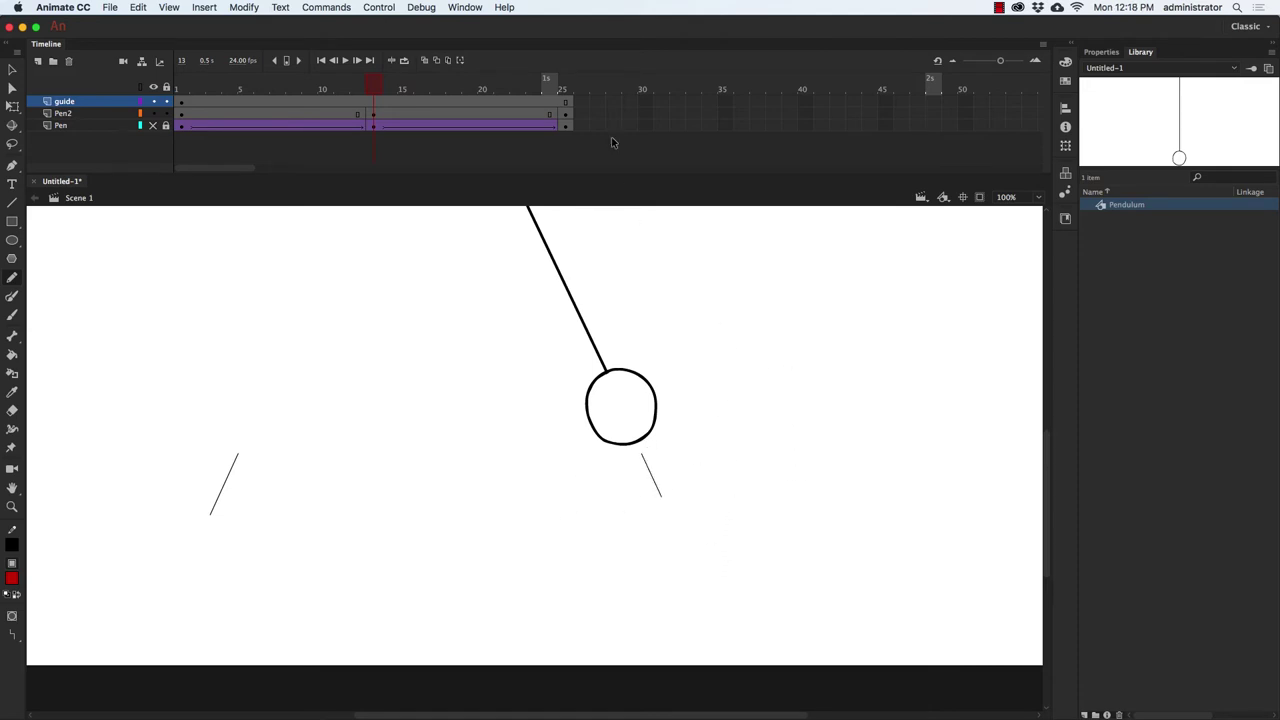
Go to frame 25, pencil a vertical tick midway between the two end ticks and draw a swing arc crossing all three.
click(565, 86)
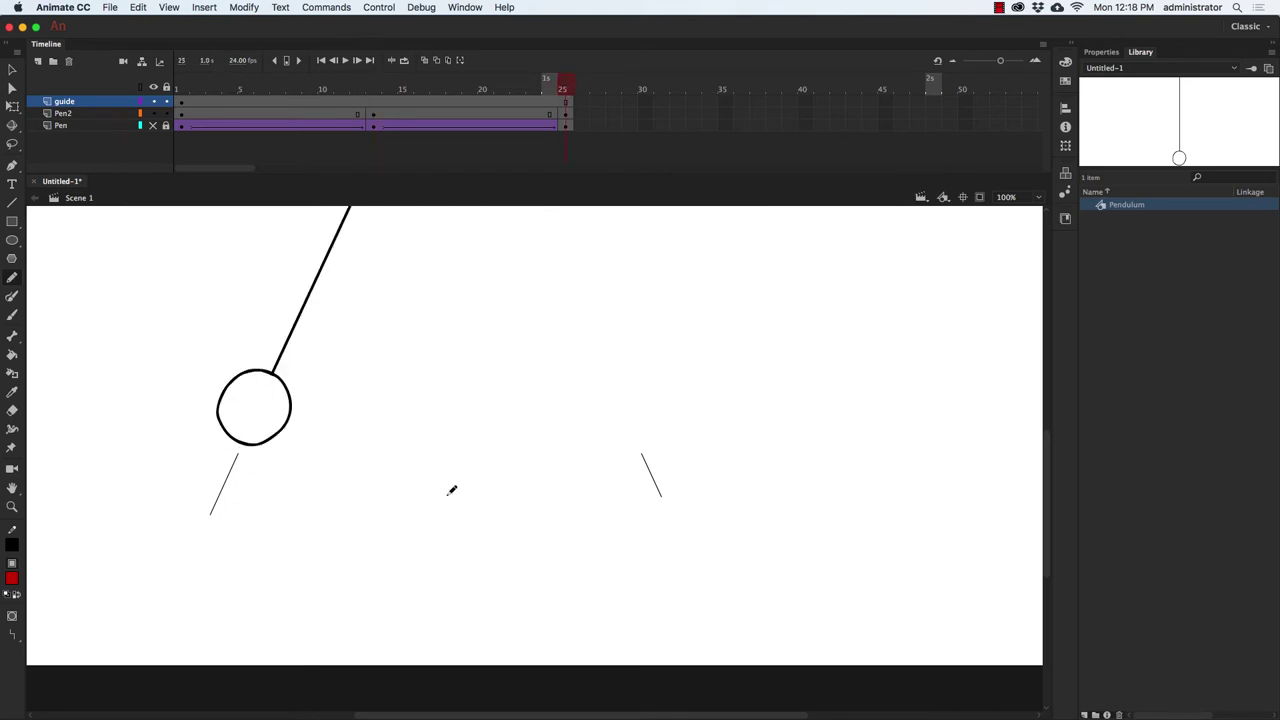
drag(448, 487, 448, 546)
mouse_move(153, 450)
mouse_down()
mouse_move(638, 494)
mouse_move(777, 415)
mouse_up()
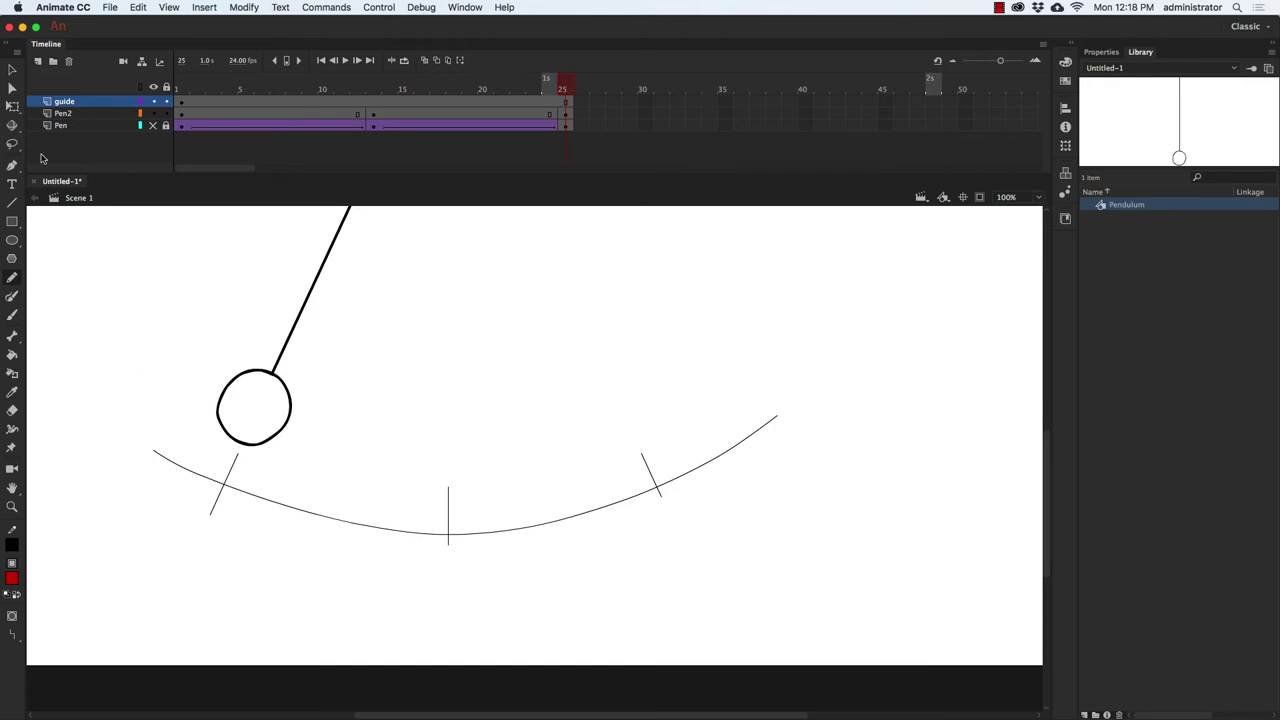
Delete the arc segments beyond the end ticks and the tick portions that extend below the arc.
click(13, 74)
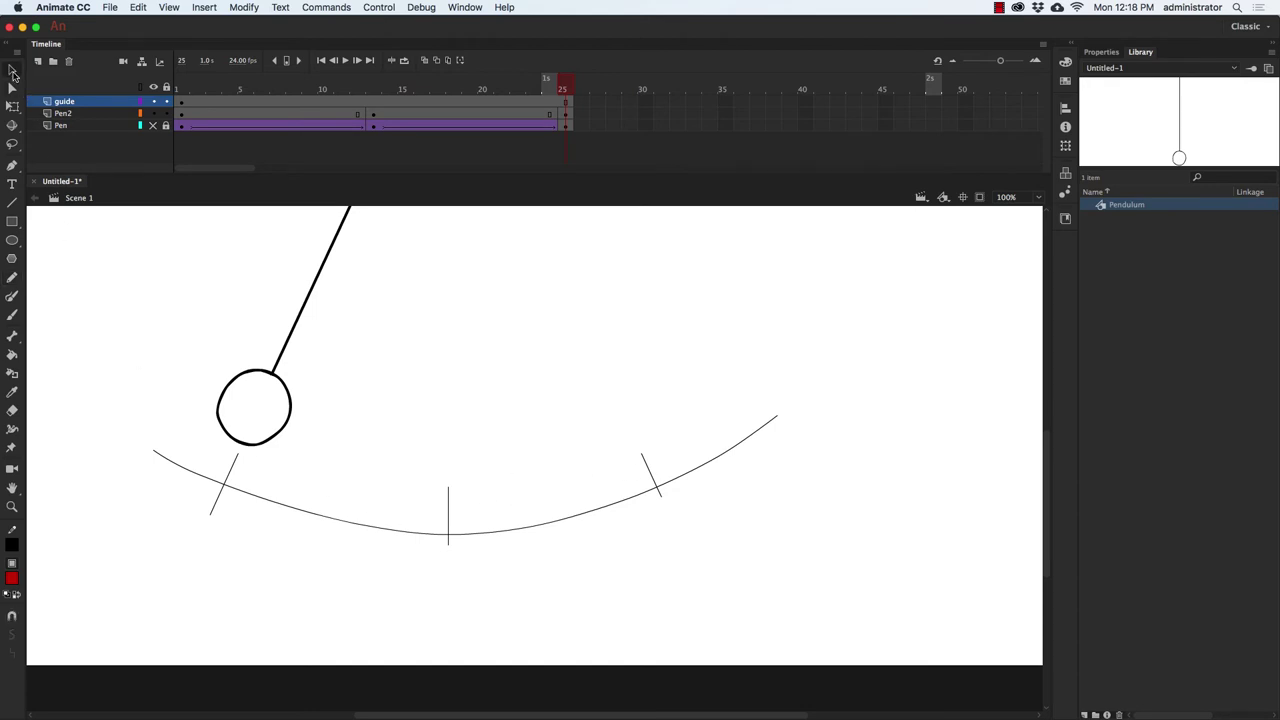
click(730, 453)
key(Delete)
click(208, 481)
key(Delete)
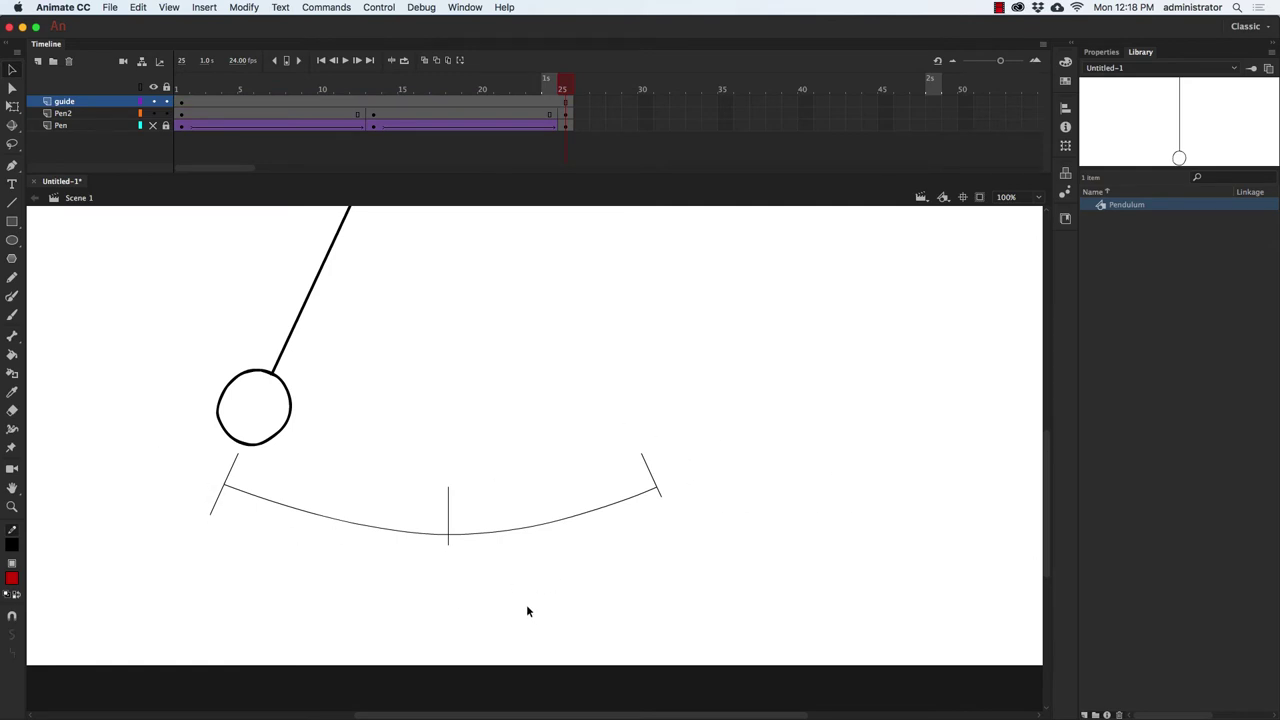
click(207, 507)
key(Delete)
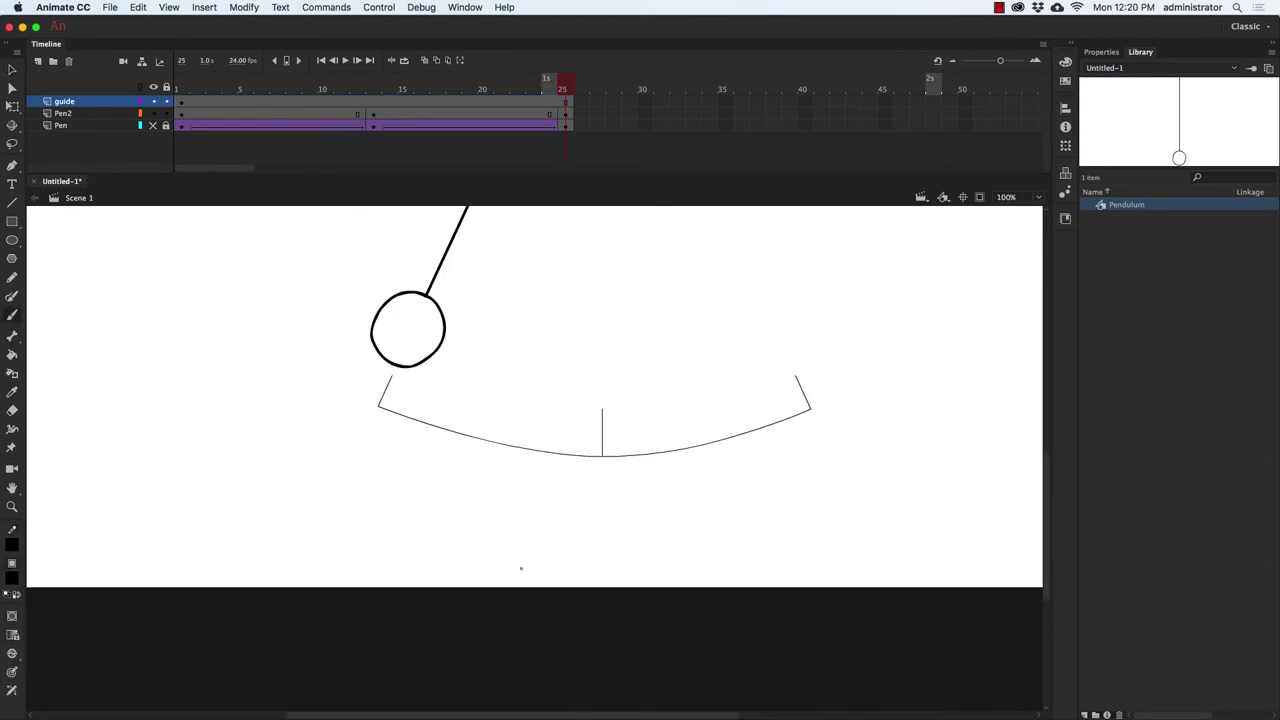
Return to frame 1 and brush the labels Slow In, Fast and Slow Out under the arc, with right-pointing arrows beside Slow In and Slow Out.
key(Home)
drag(378, 419, 369, 434)
drag(492, 461, 474, 476)
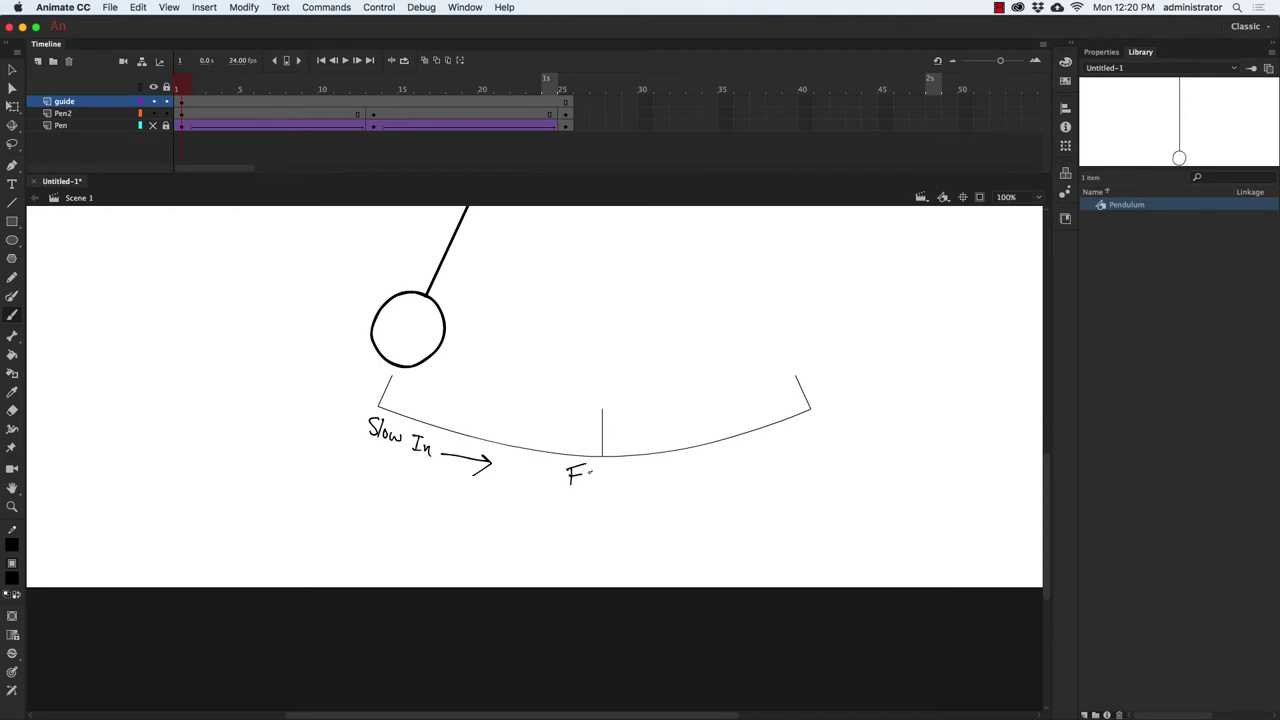
drag(604, 471, 616, 471)
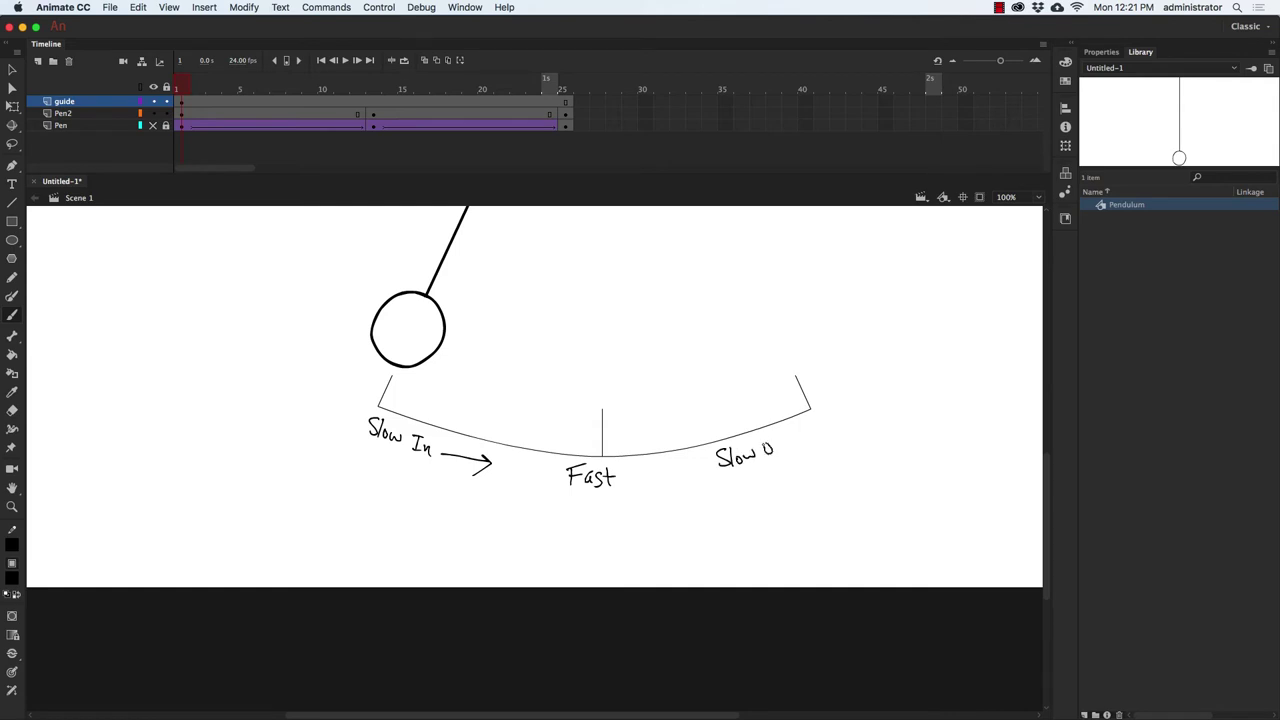
drag(808, 427, 812, 442)
Brush the return-swing labels, Slow In under the right end and Slow Out under the left end, each with a left-pointing arrow.
mouse_move(759, 477)
mouse_down()
mouse_move(748, 494)
mouse_move(762, 494)
mouse_up()
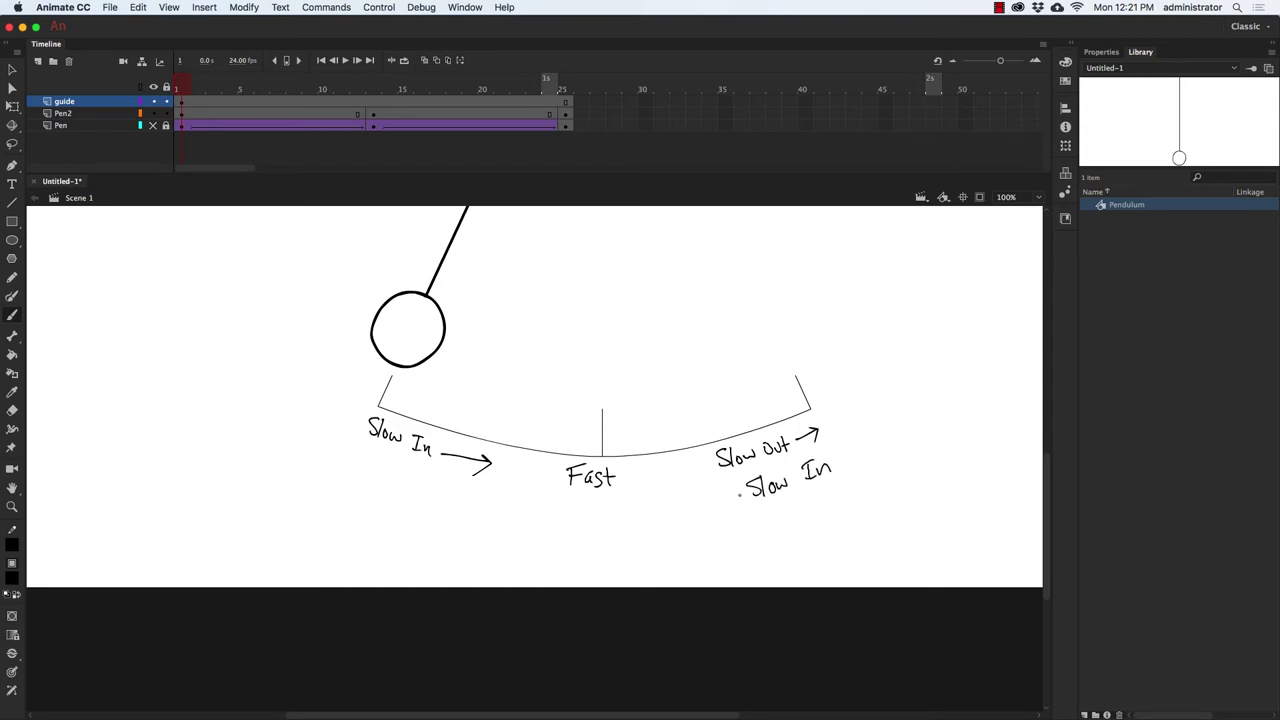
drag(722, 497, 724, 512)
drag(418, 471, 461, 493)
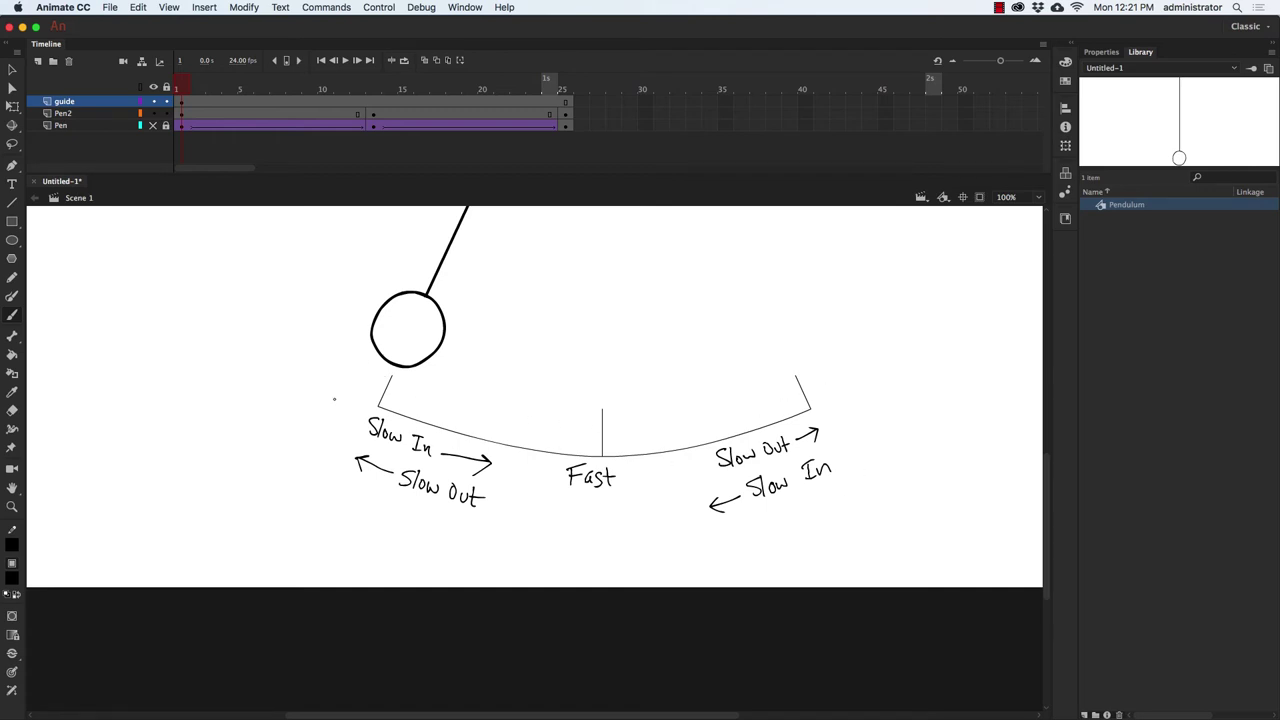
Shorten the three ticks with the Eraser and pencil the number 1 above the arc's left end tick.
click(14, 409)
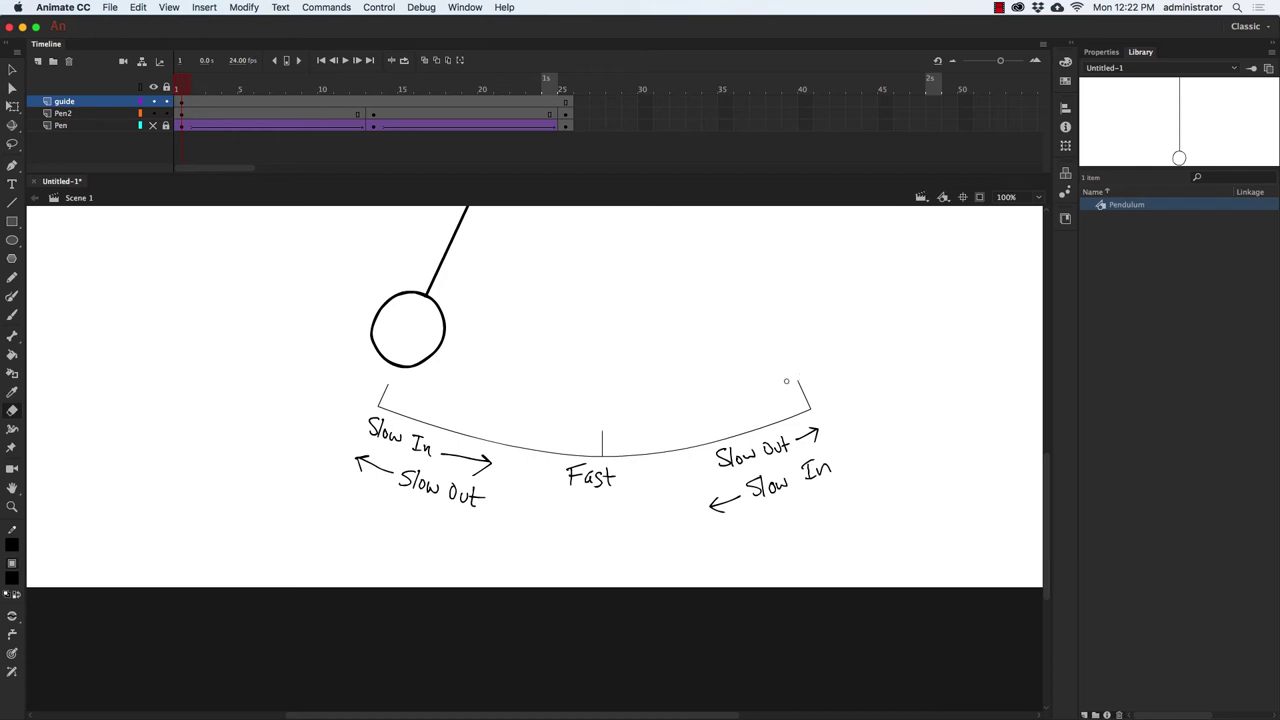
click(12, 278)
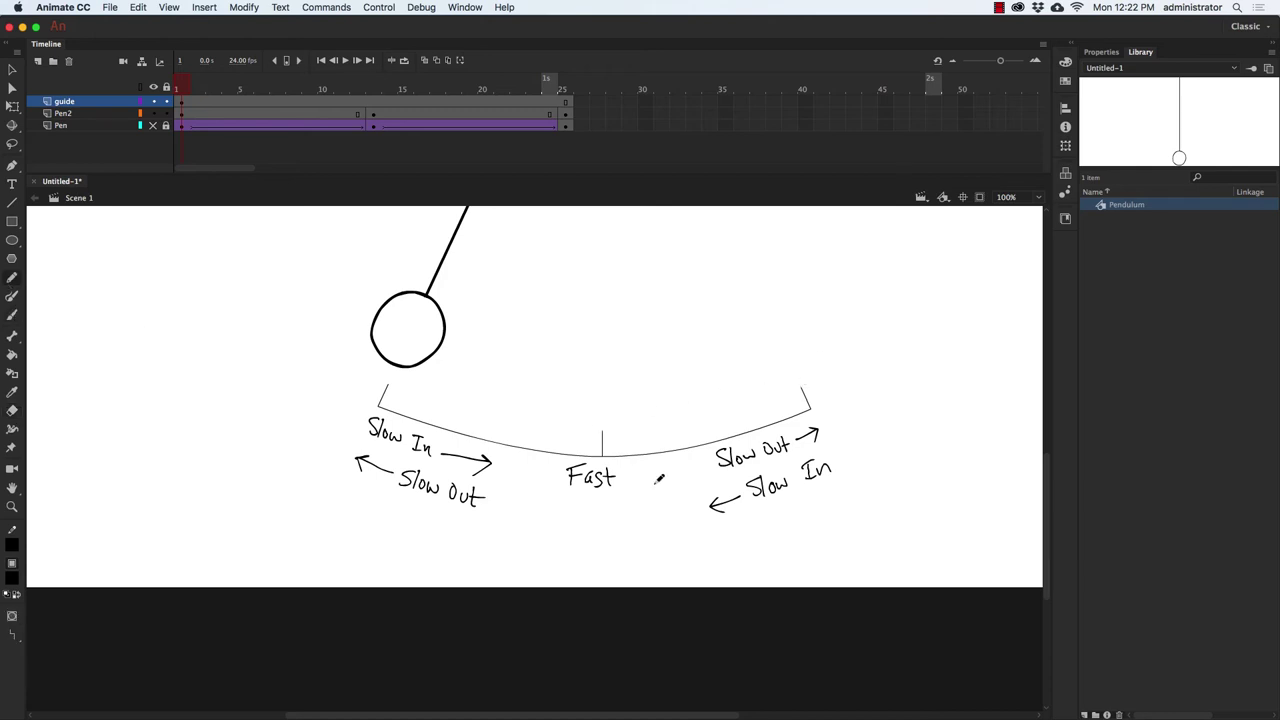
key(super+equal)
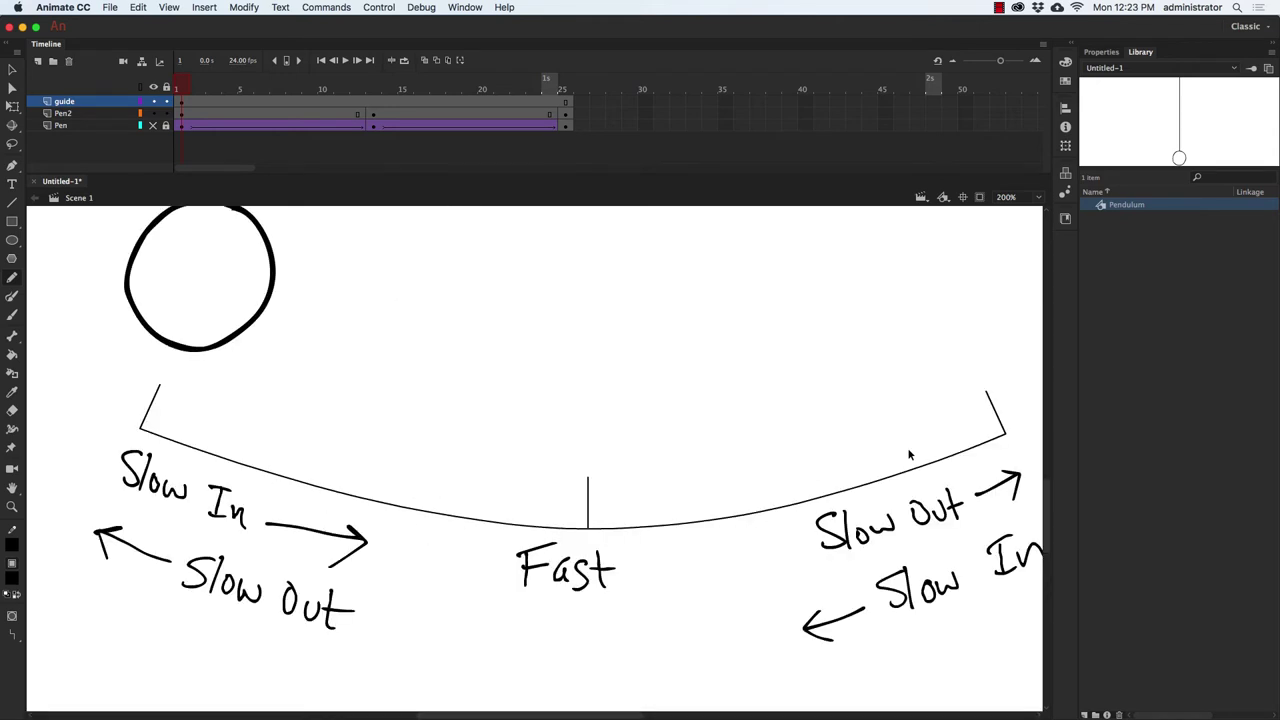
key(super+equal)
scroll(471, 591, left, 10)
scroll(666, 491, up, 5)
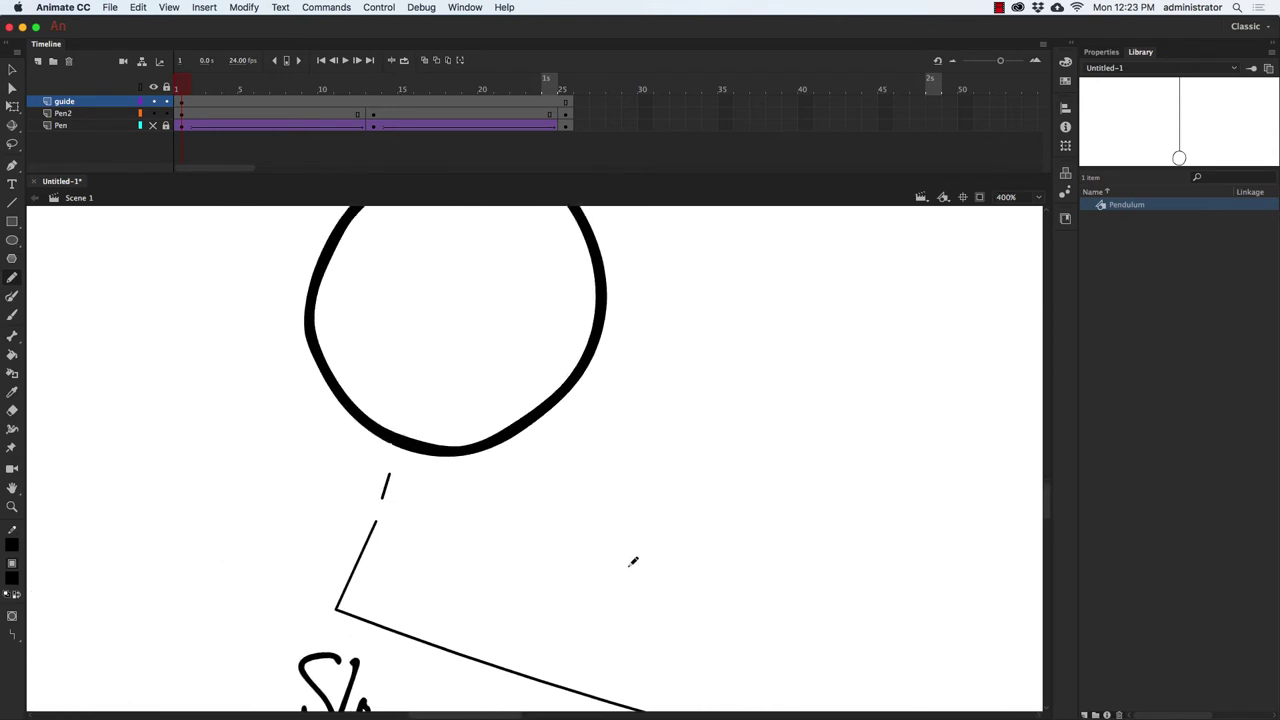
Go to frame 7 and pencil the number 7 above the centre tick.
drag(897, 577, 519, 444)
mouse_move(877, 526)
mouse_down()
mouse_move(677, 351)
mouse_move(698, 479)
mouse_up()
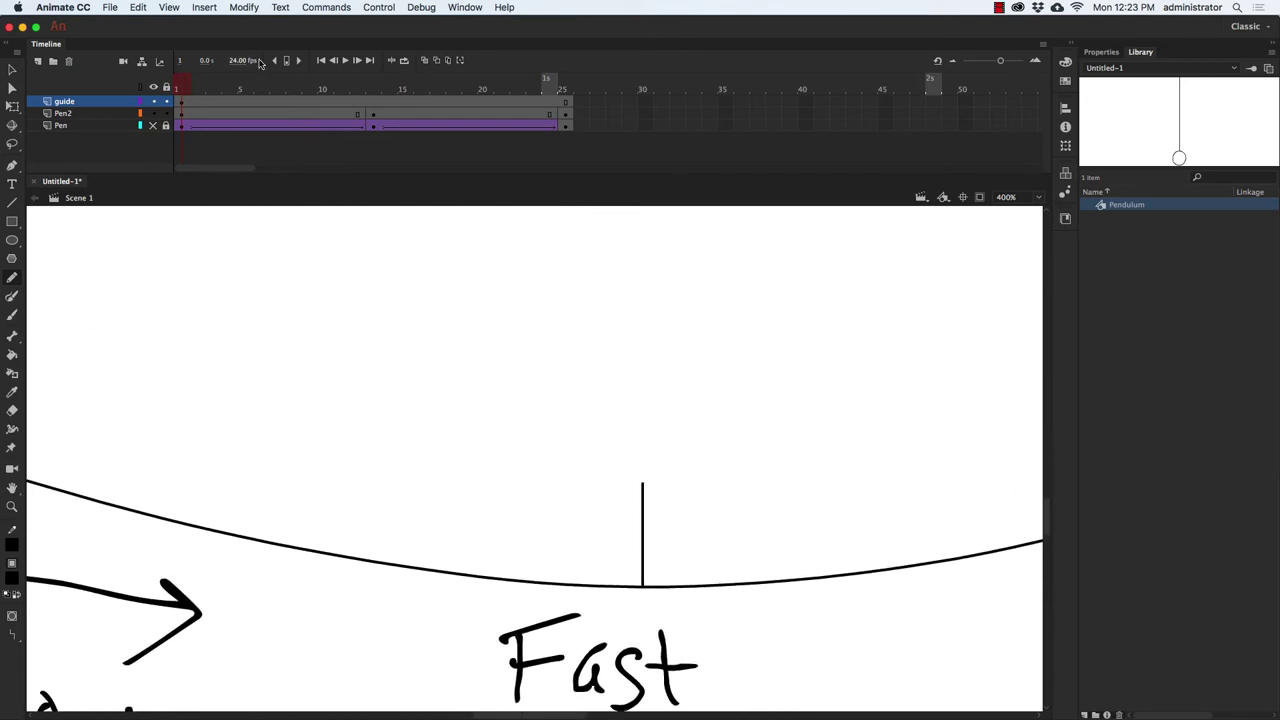
click(375, 85)
click(279, 84)
drag(629, 439, 641, 465)
Go to frame 13 and pencil the number 13 above the arc's right end tick.
drag(893, 503, 491, 517)
mouse_move(1040, 445)
mouse_down()
mouse_move(849, 463)
mouse_move(803, 491)
mouse_up()
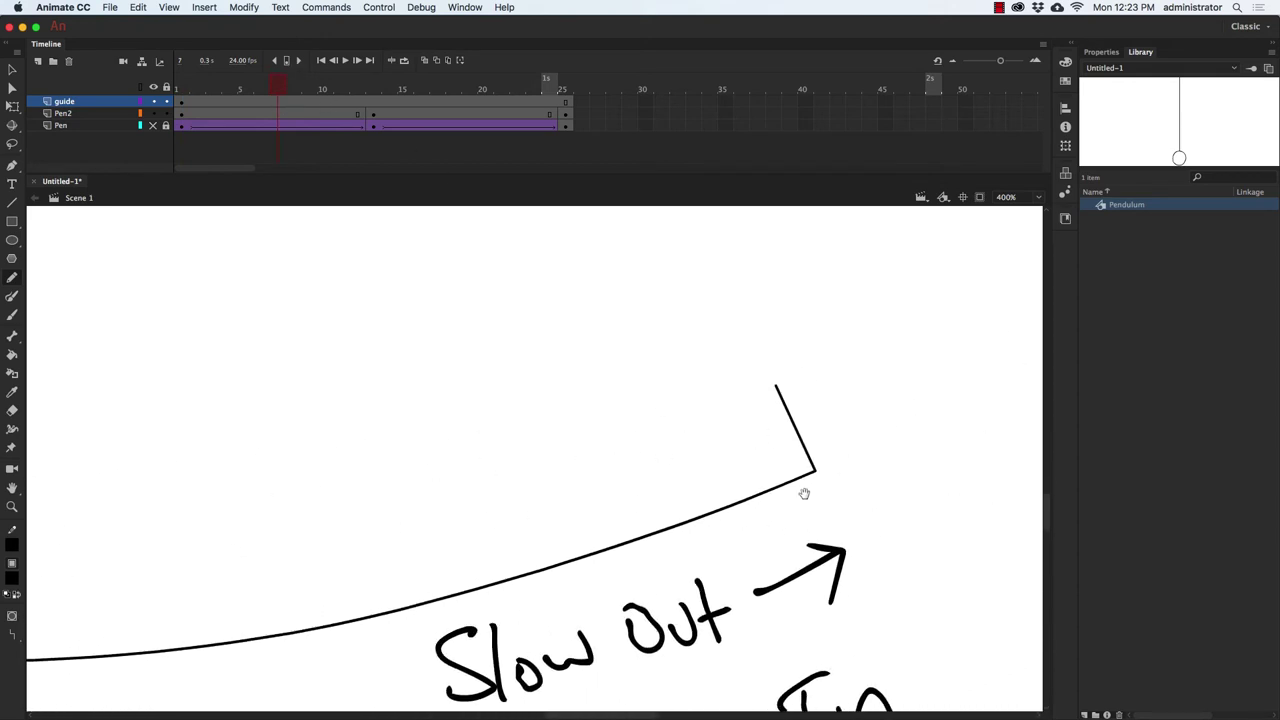
click(374, 84)
mouse_move(755, 348)
mouse_down()
mouse_move(747, 368)
mouse_move(777, 347)
mouse_move(760, 364)
mouse_up()
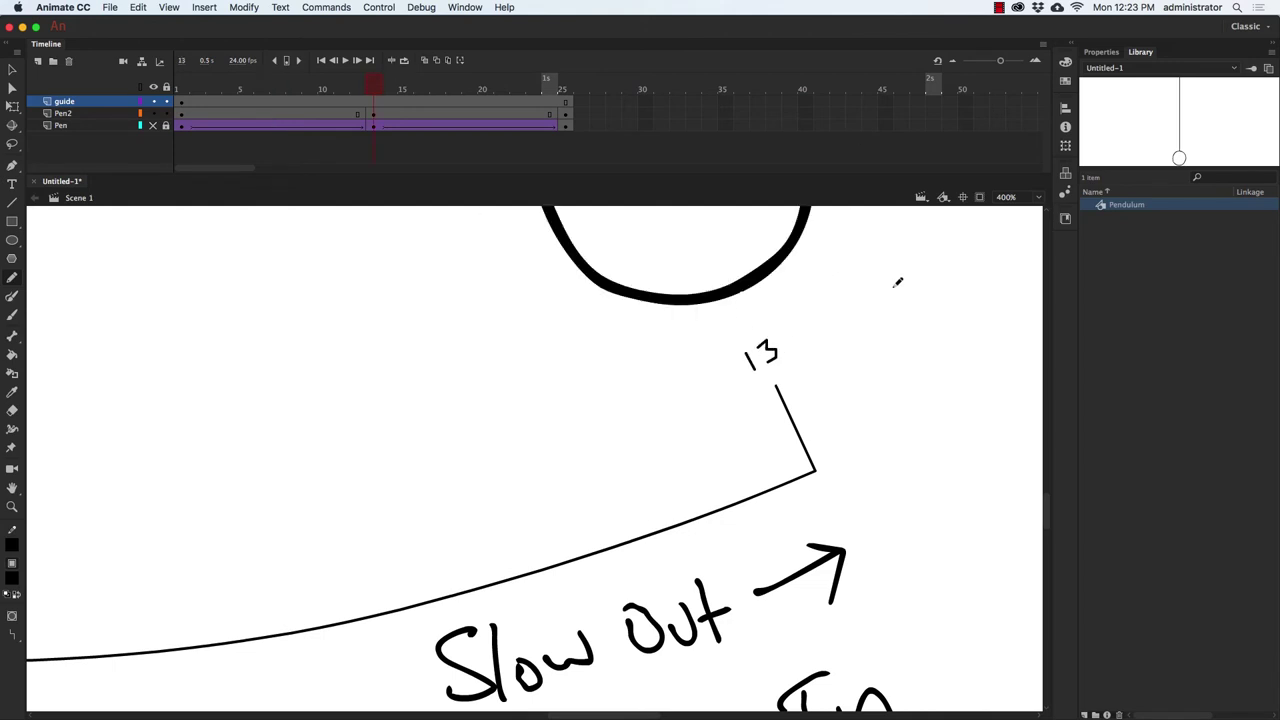
key(super+minus)
key(super+minus)
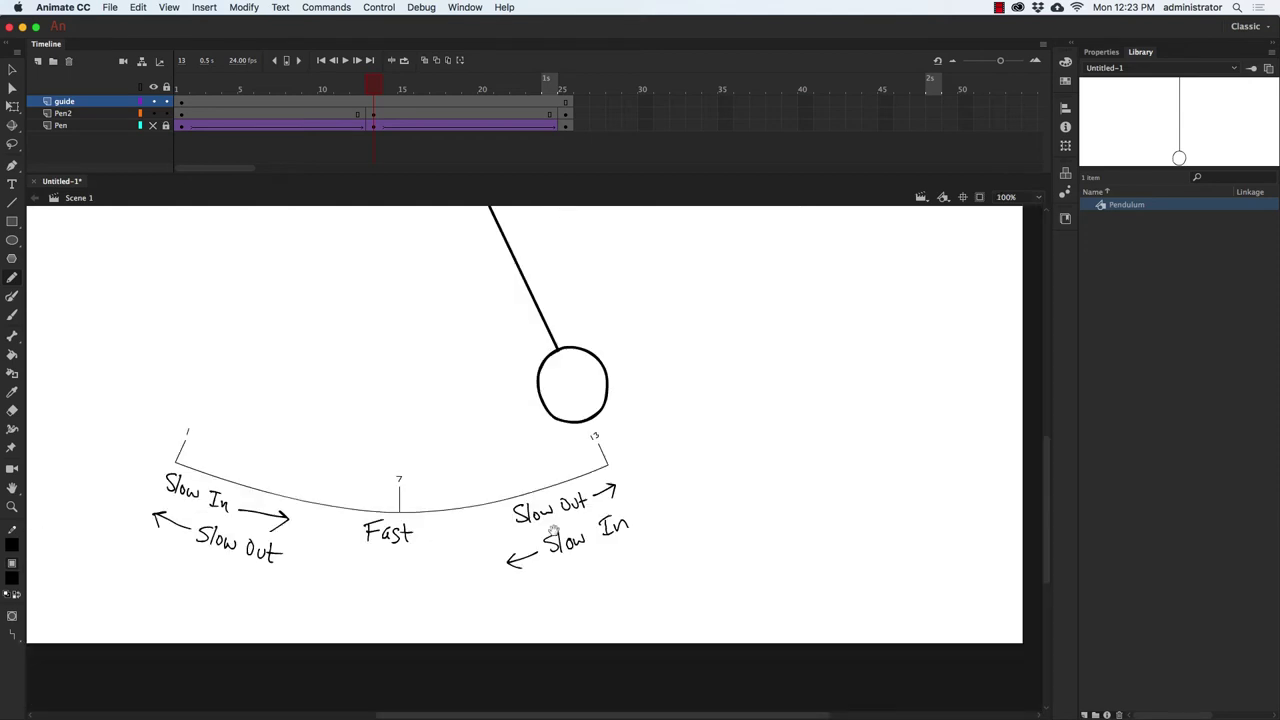
Play the timeline from frame 10 to check the Pen2 swing against the numbered arc.
scroll(530, 420, left, 3)
click(322, 89)
key(Return)
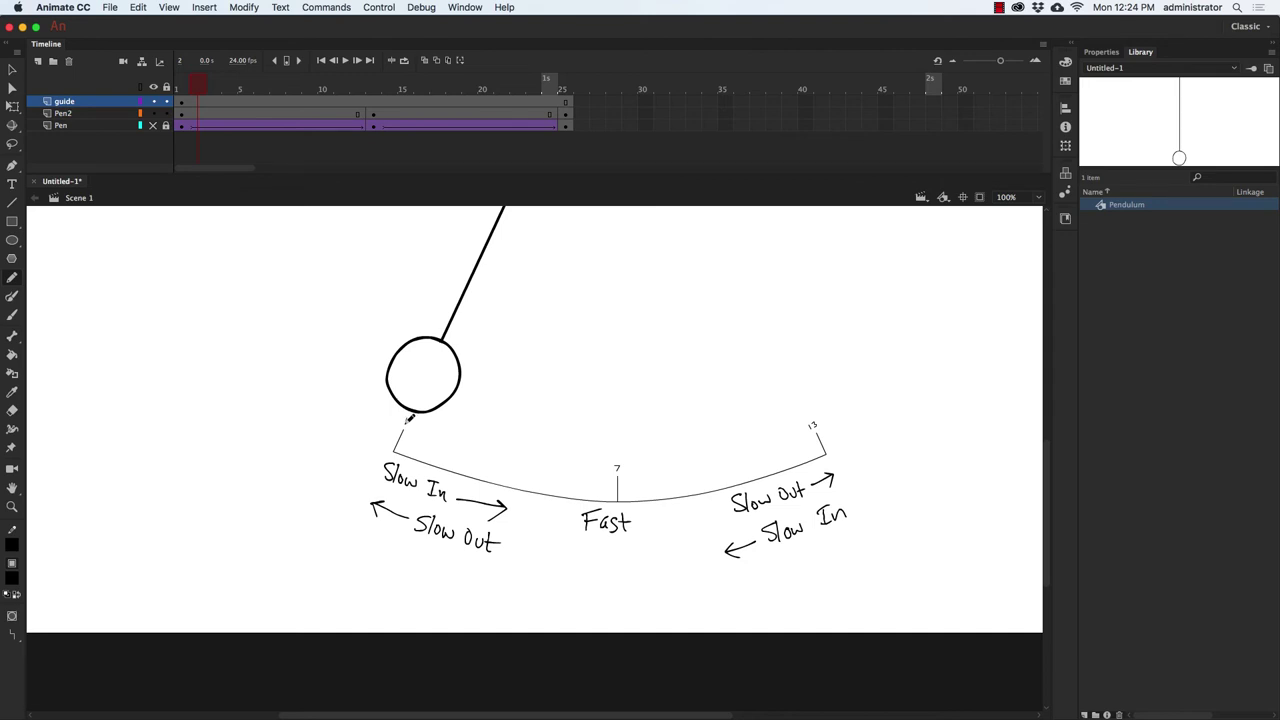
Pencil a tick numbered 6 halfway between ticks 1 and 7, and a tick numbered 5 halfway between 1 and 6.
key(super+equal)
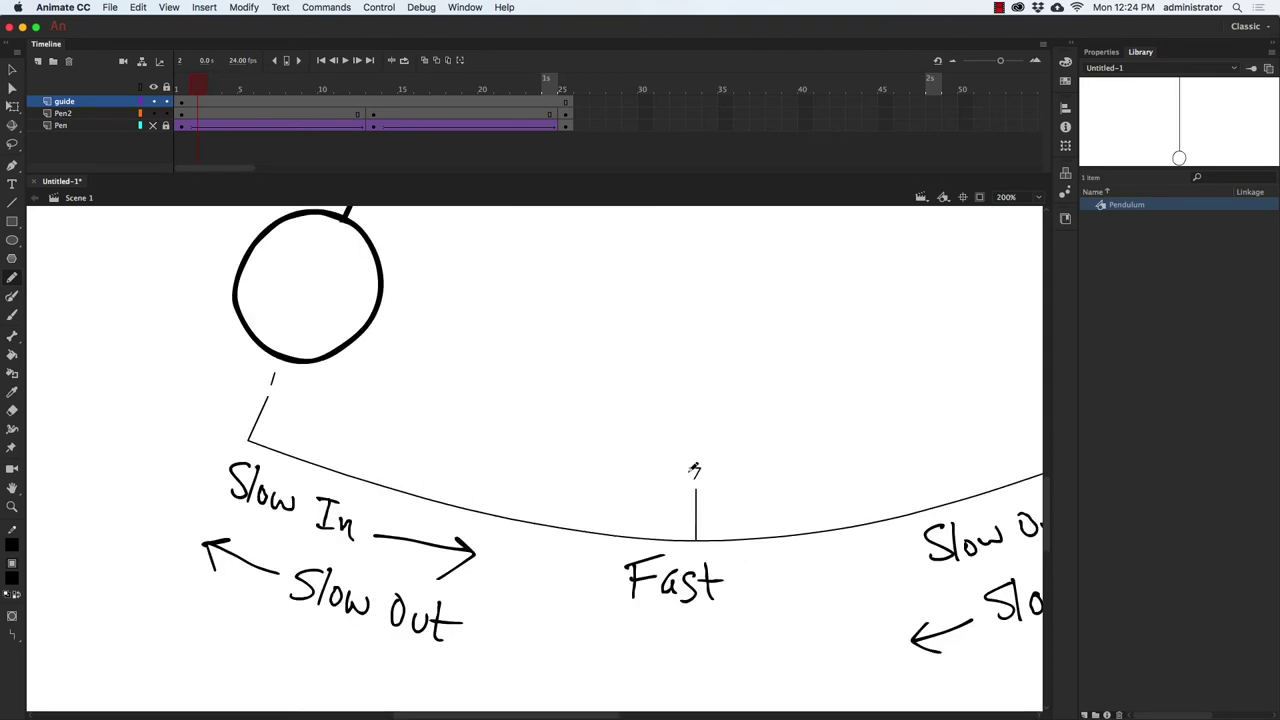
key(super+equal)
mouse_move(634, 606)
mouse_down()
mouse_move(811, 569)
mouse_move(721, 561)
mouse_up()
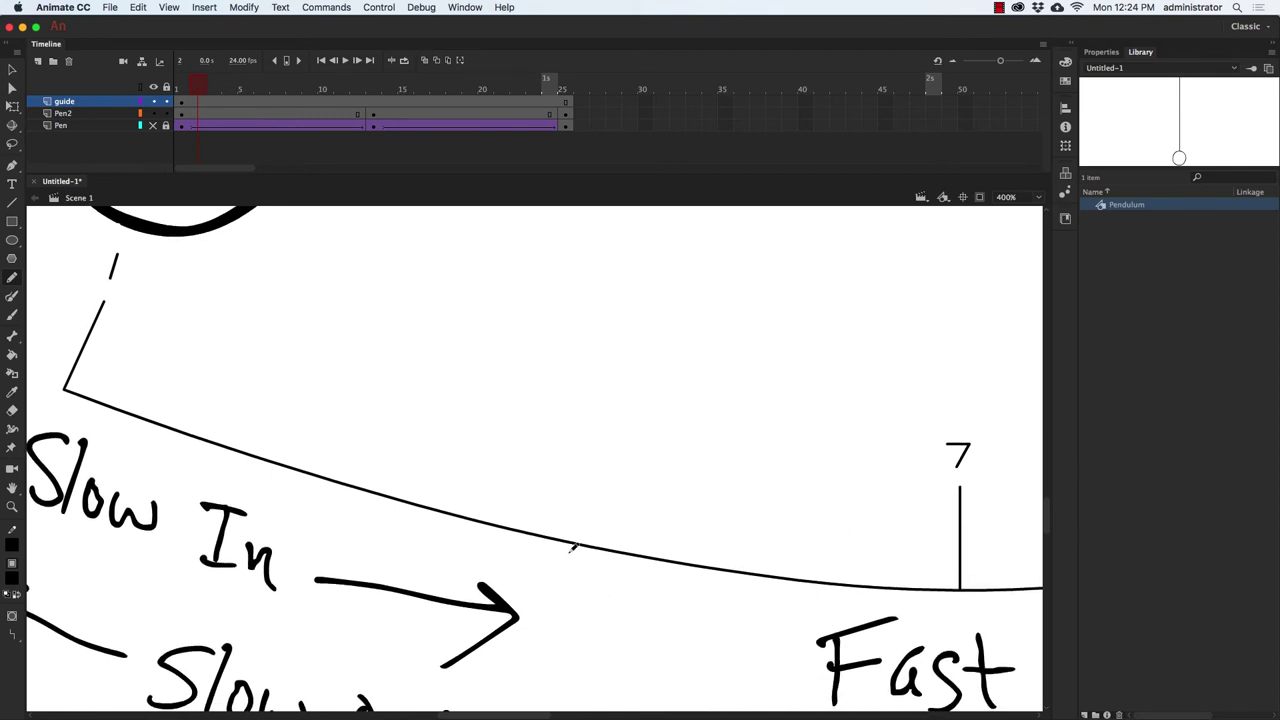
drag(537, 462, 521, 533)
mouse_move(549, 405)
mouse_down()
mouse_move(549, 421)
mouse_move(537, 418)
mouse_up()
drag(307, 409, 288, 466)
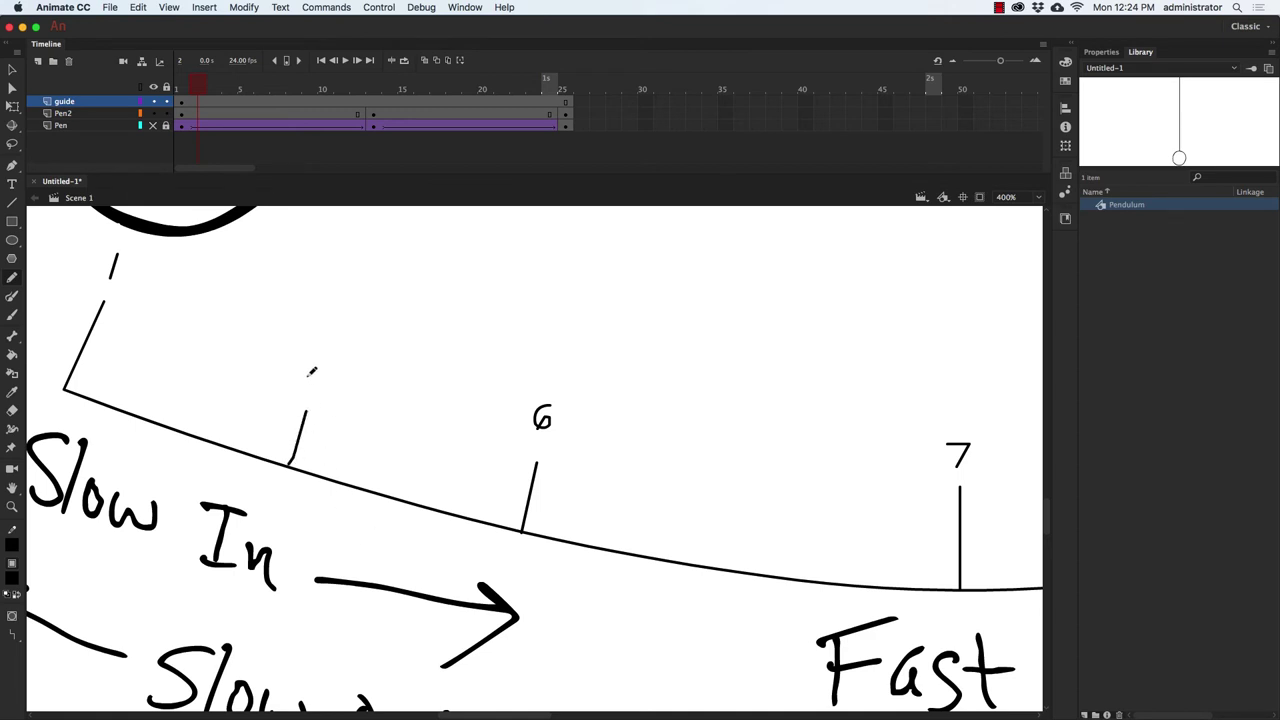
mouse_move(318, 366)
mouse_down()
mouse_move(305, 375)
mouse_move(320, 385)
mouse_move(303, 395)
mouse_up()
drag(417, 456, 710, 509)
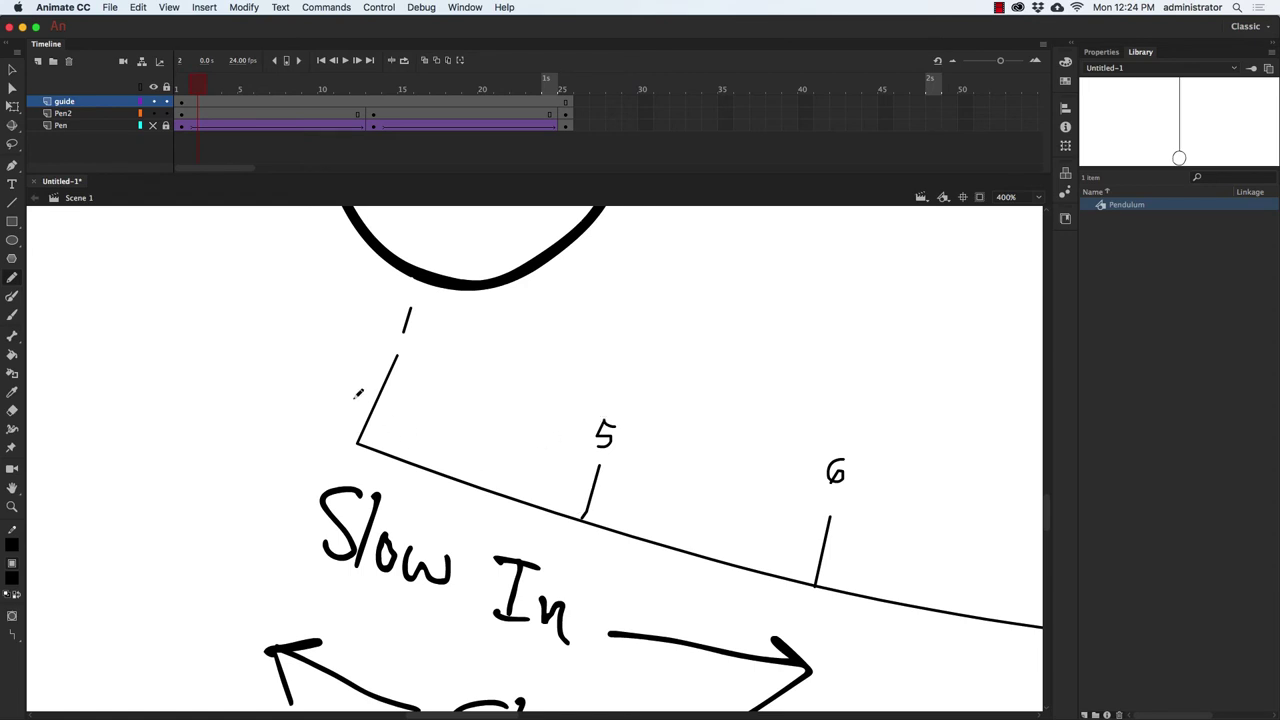
Pencil ticks numbered 4, 3 and 2 between ticks 1 and 5, each halfway between tick 1 and the previous one.
drag(485, 432, 471, 472)
drag(496, 383, 494, 411)
mouse_move(410, 461)
mouse_down()
mouse_move(445, 369)
mouse_move(430, 398)
mouse_up()
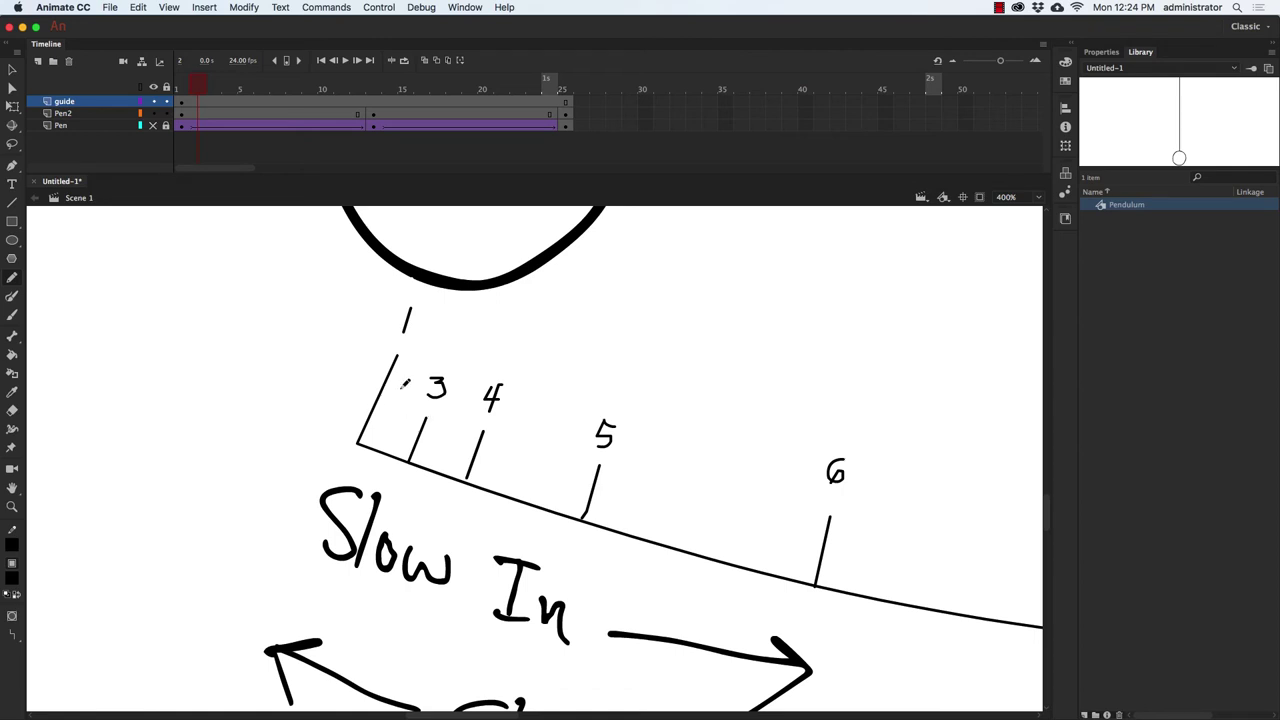
drag(381, 448, 393, 413)
drag(397, 382, 405, 392)
Pencil a tick numbered 8 halfway between ticks 7 and 13, and a tick numbered 9 halfway between 8 and 13.
key(super+minus)
scroll(657, 494, right, 5)
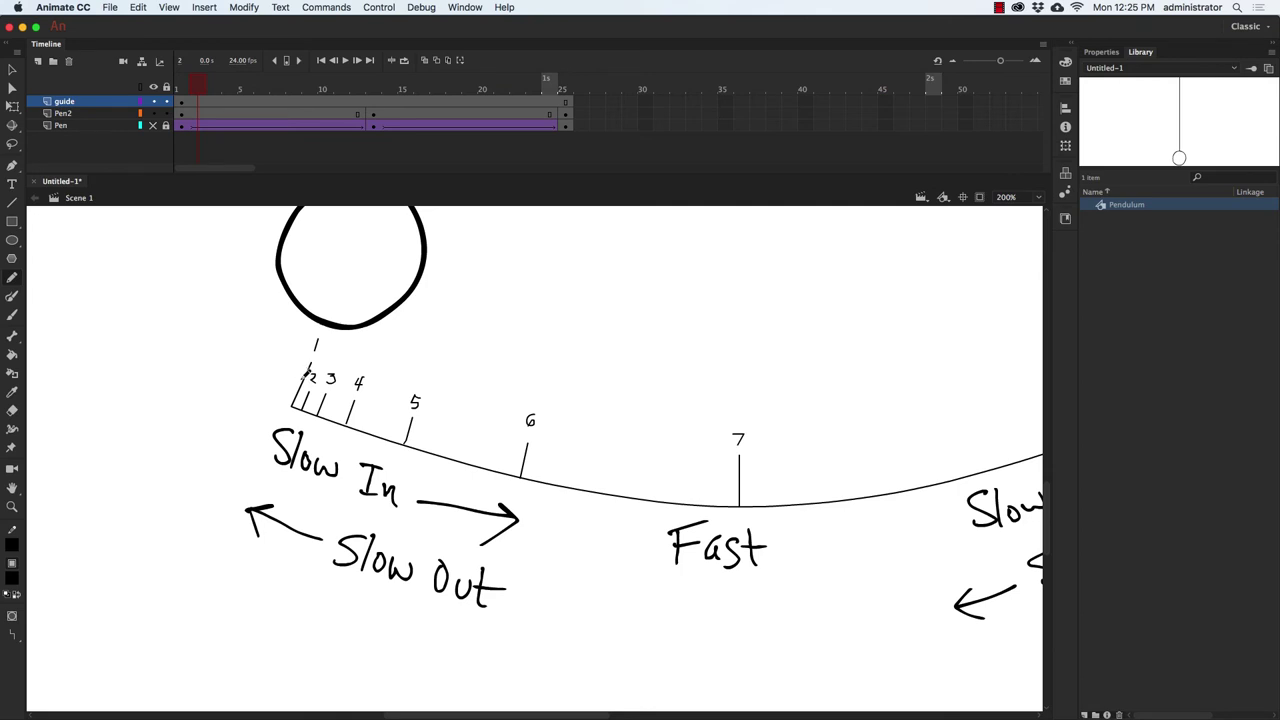
drag(863, 514, 589, 480)
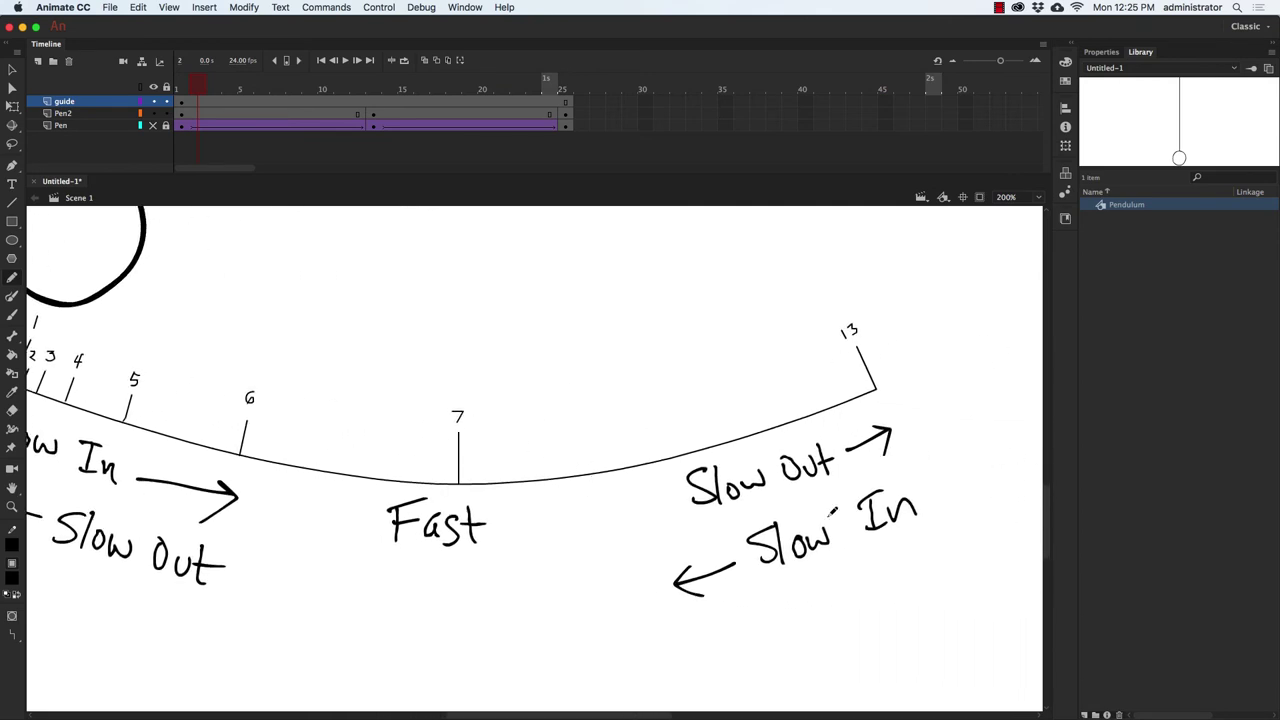
key(super+equal)
drag(829, 491, 588, 558)
drag(566, 434, 586, 508)
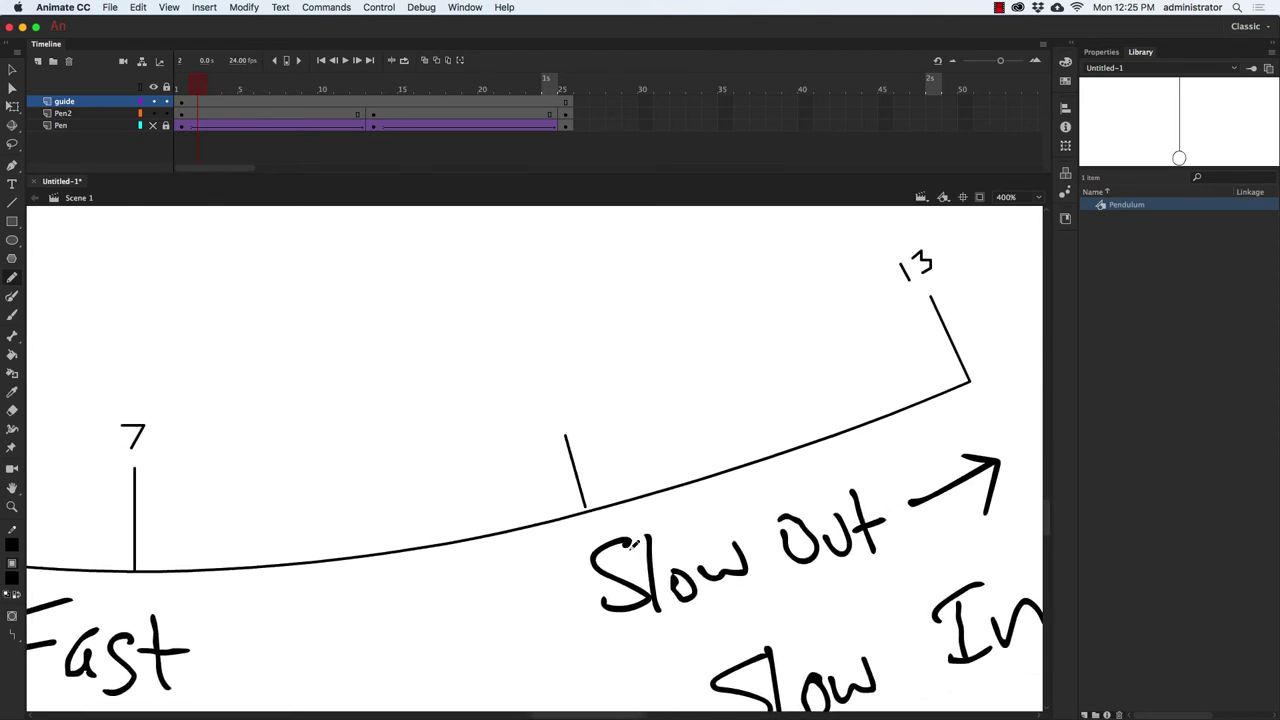
mouse_move(558, 379)
mouse_down()
mouse_move(552, 392)
mouse_move(558, 378)
mouse_up()
drag(778, 388, 801, 446)
drag(749, 330, 757, 350)
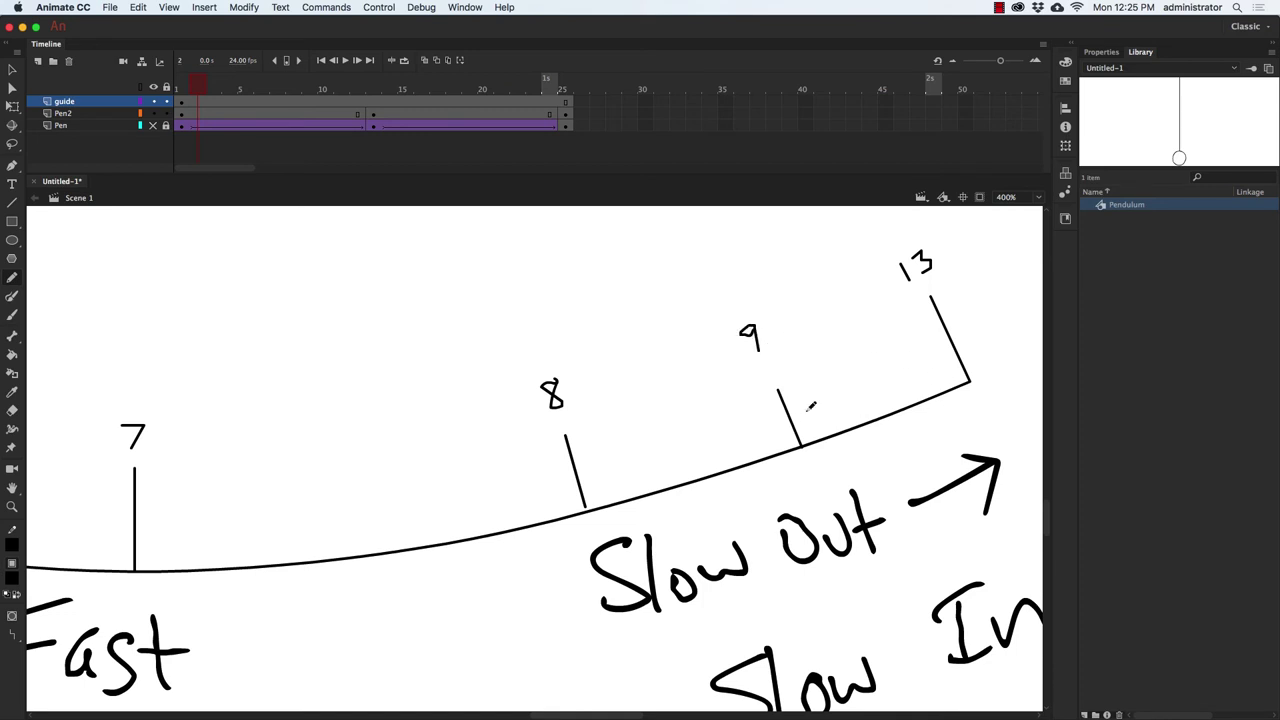
Pencil ticks numbered 10, 11 and 12 between ticks 9 and 13, spacing them ever closer toward 13.
drag(885, 371, 900, 406)
mouse_move(850, 317)
mouse_down()
mouse_move(852, 333)
mouse_move(863, 318)
mouse_up()
drag(922, 358, 940, 396)
mouse_move(892, 316)
mouse_down()
mouse_move(891, 333)
mouse_move(958, 382)
mouse_up()
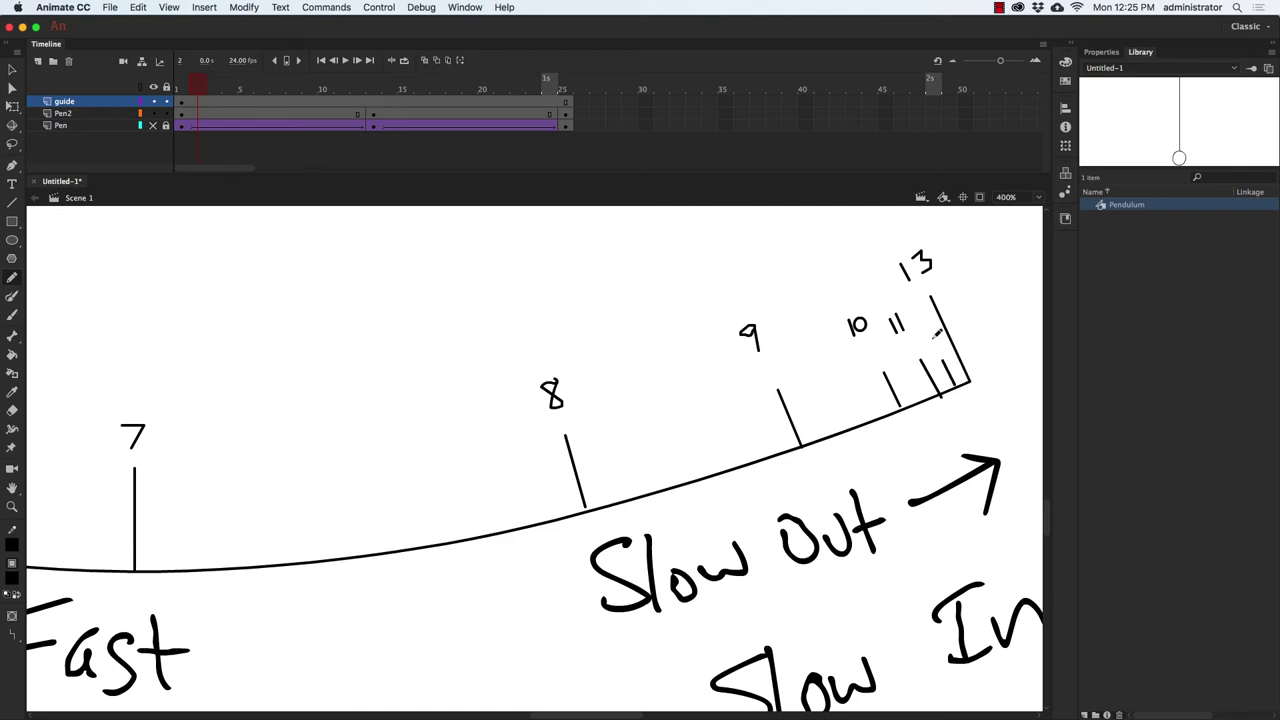
mouse_move(929, 340)
mouse_down()
mouse_move(925, 351)
mouse_move(950, 348)
mouse_up()
Lasso the Slow In, Slow Out and Fast labels with their arrows and nudge them slightly down from the arc.
key(super+minus)
mouse_move(506, 580)
mouse_down()
mouse_move(720, 466)
mouse_move(733, 497)
mouse_move(717, 508)
mouse_up()
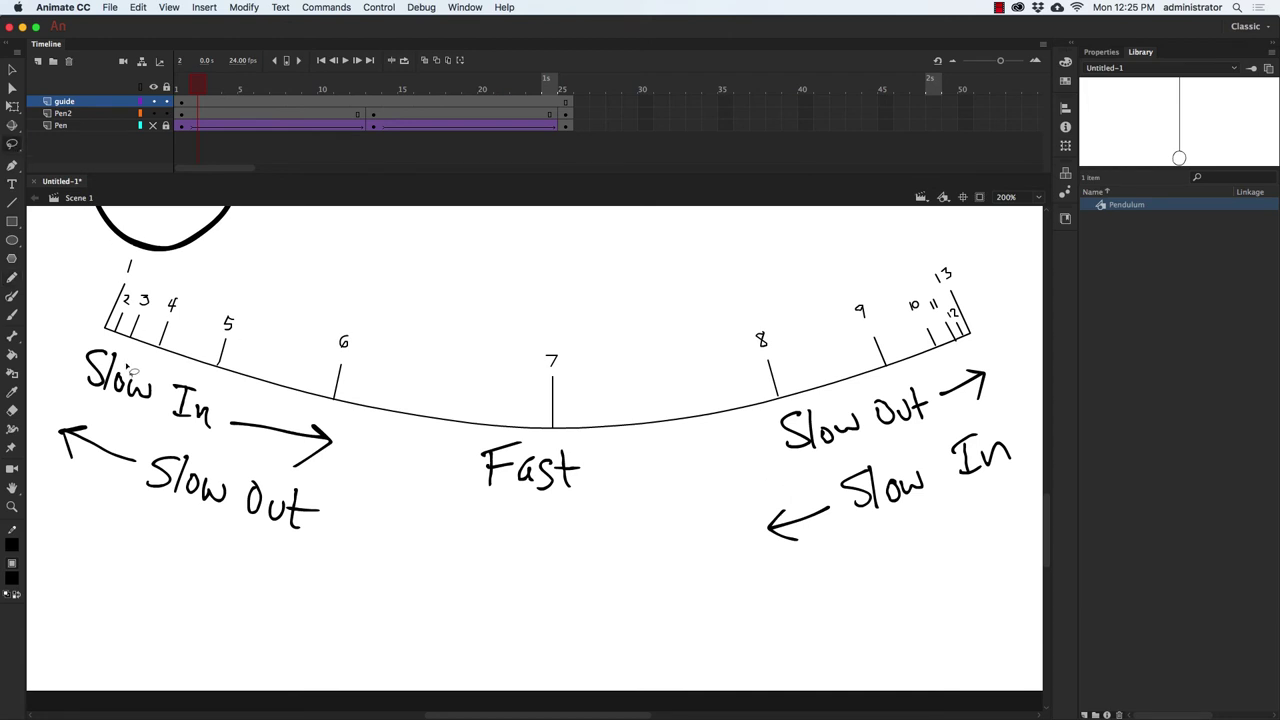
mouse_move(88, 338)
mouse_down()
mouse_move(46, 480)
mouse_move(189, 566)
mouse_move(617, 624)
mouse_move(919, 590)
mouse_move(1005, 506)
mouse_move(1027, 448)
mouse_move(1023, 369)
mouse_move(966, 353)
mouse_move(754, 417)
mouse_move(593, 439)
mouse_move(379, 422)
mouse_move(110, 342)
mouse_up()
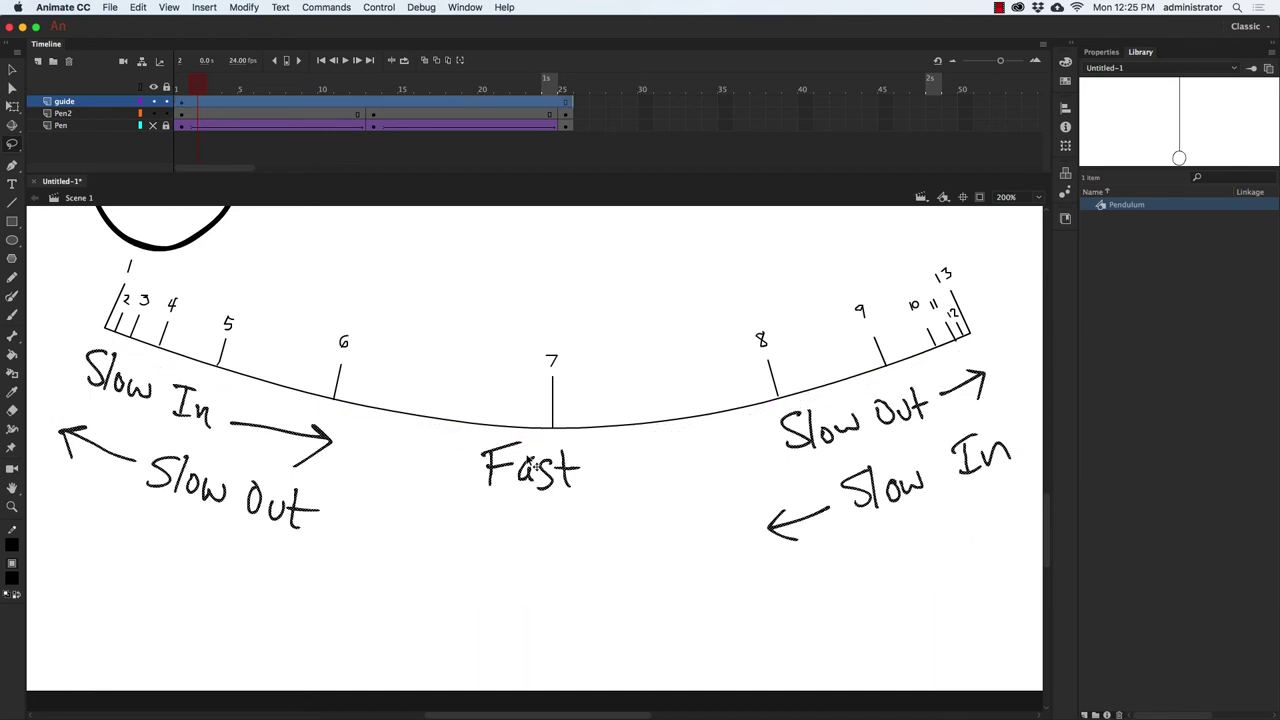
key(Down)
key(Down)
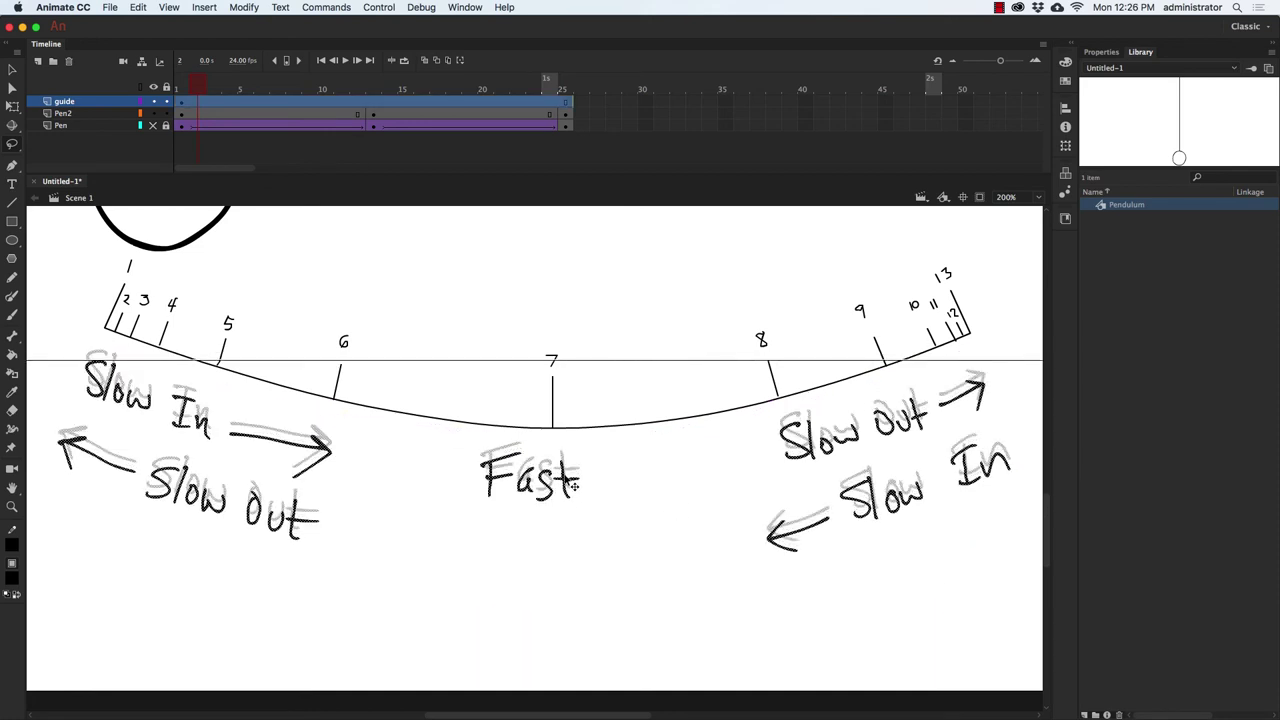
key(Delete)
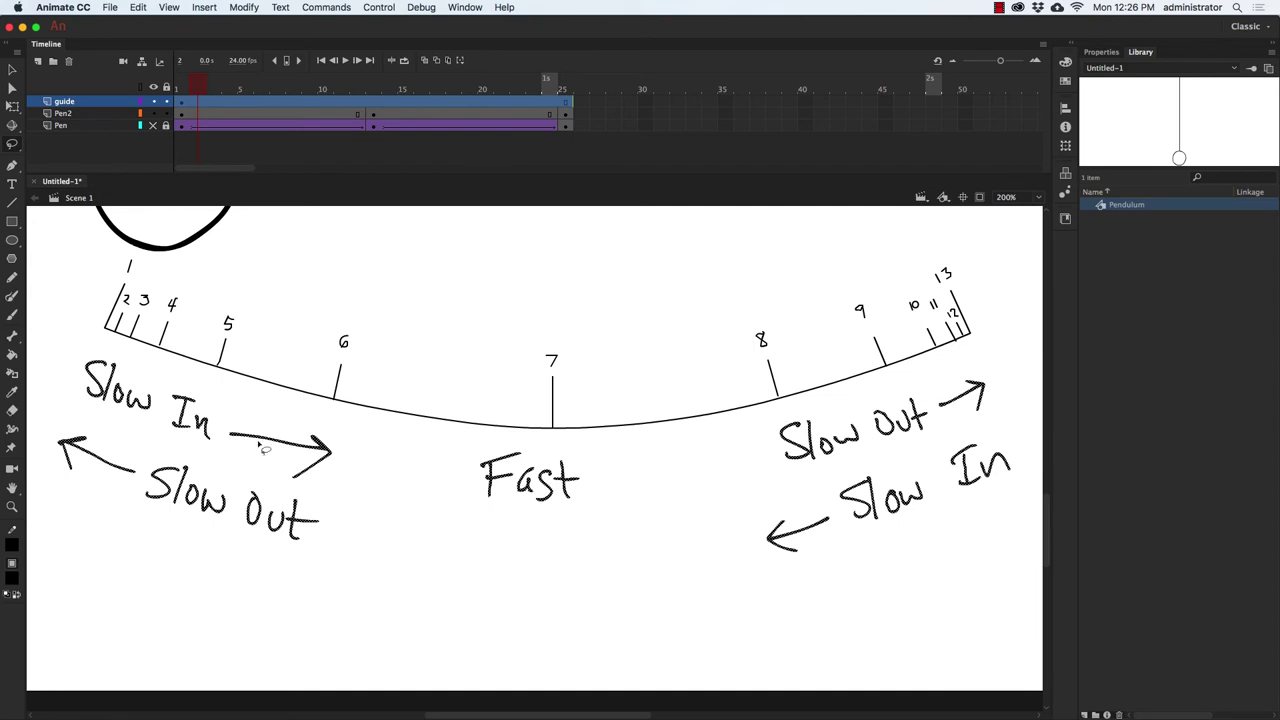
Brush the numbers 14, 15 and 16 below the arc under ticks 12, 11 and 10.
click(12, 314)
scroll(851, 403, right, 5)
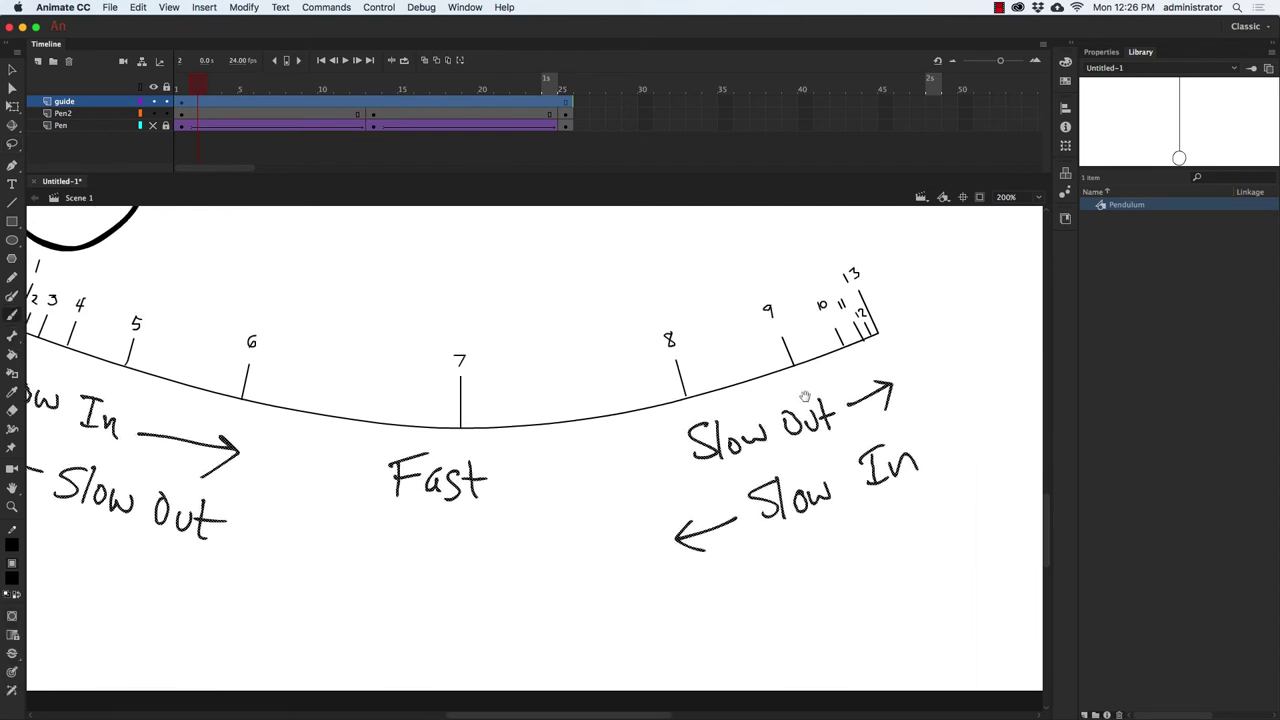
key(super+equal)
drag(725, 420, 469, 480)
scroll(469, 480, right, 10)
scroll(469, 480, up, 3)
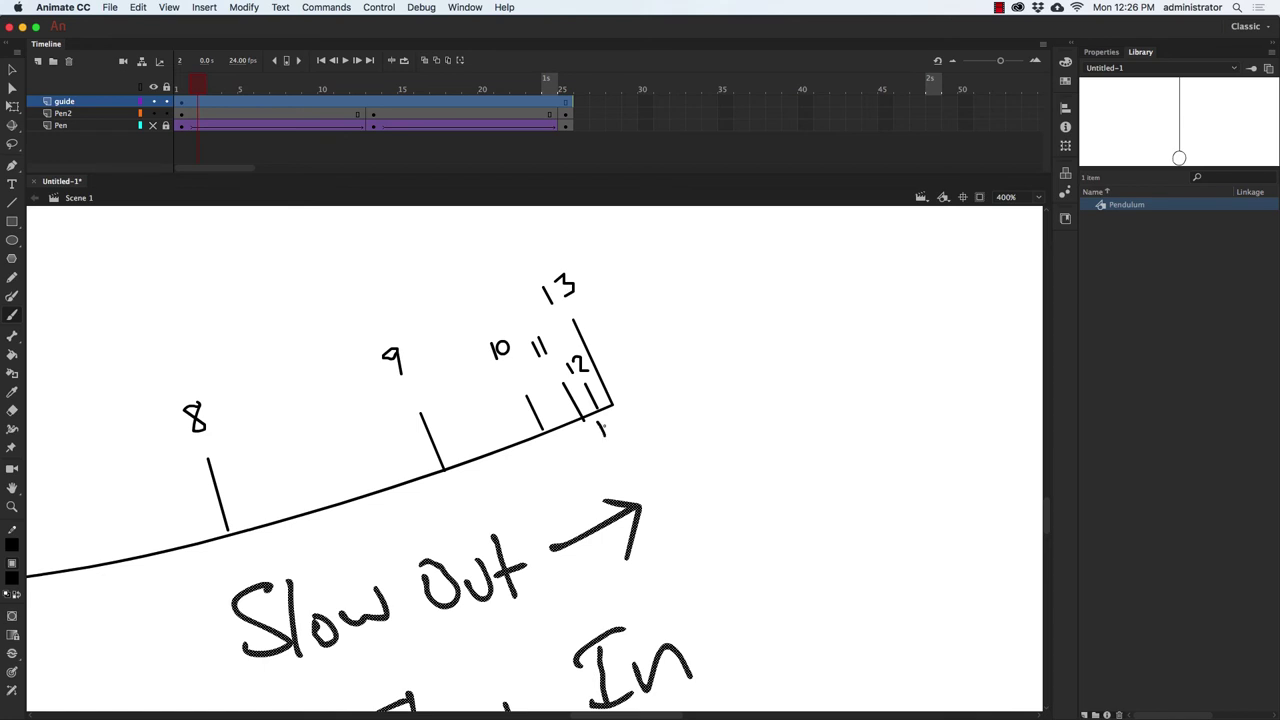
key(super+shift+a)
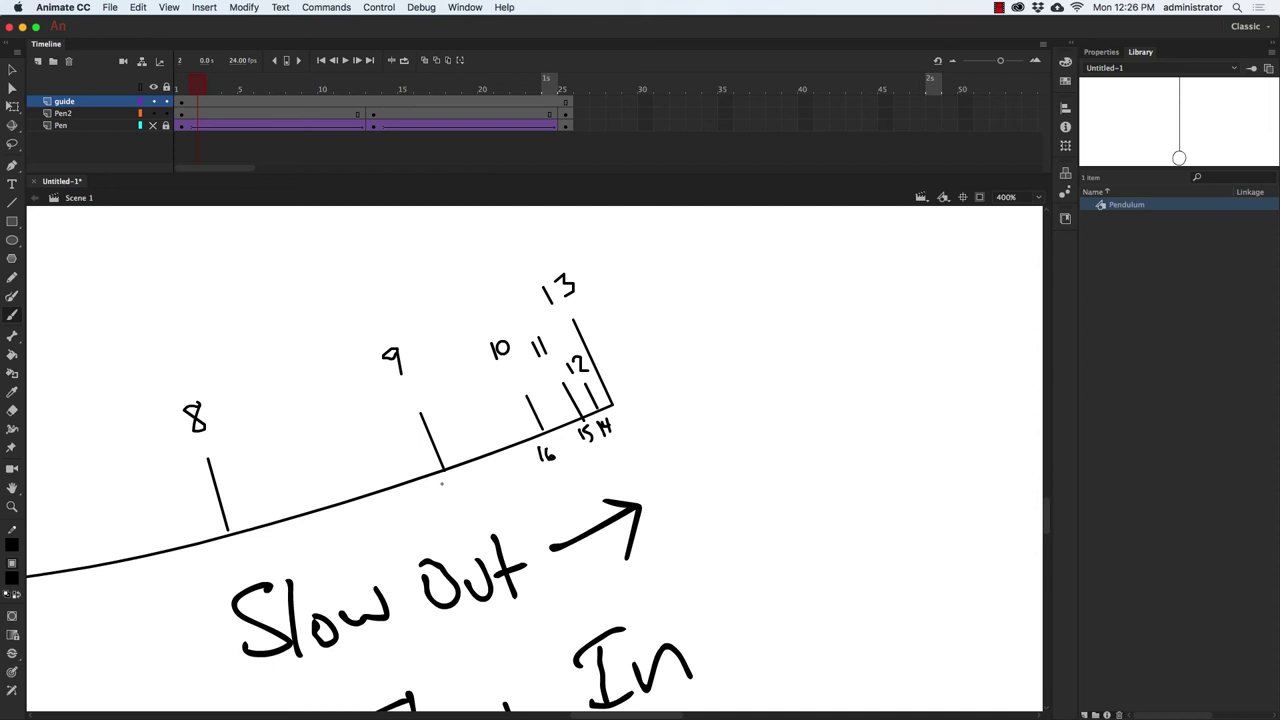
Brush the numbers 17, 18 and 19 below the arc under ticks 9, 8 and 7.
drag(442, 482, 443, 498)
drag(447, 483, 455, 498)
drag(242, 552, 240, 562)
drag(363, 534, 875, 443)
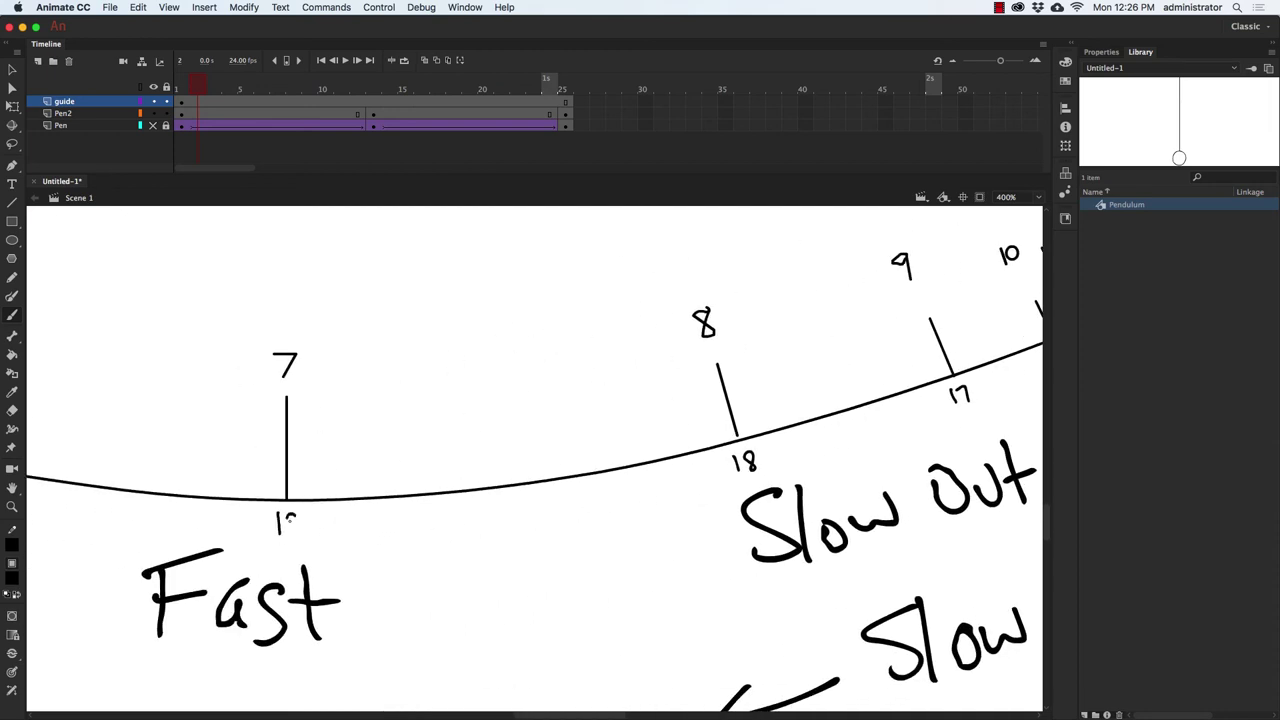
drag(289, 518, 293, 531)
Brush the numbers 20 to 25 below the arc under ticks 6 down to 1.
drag(392, 523, 740, 531)
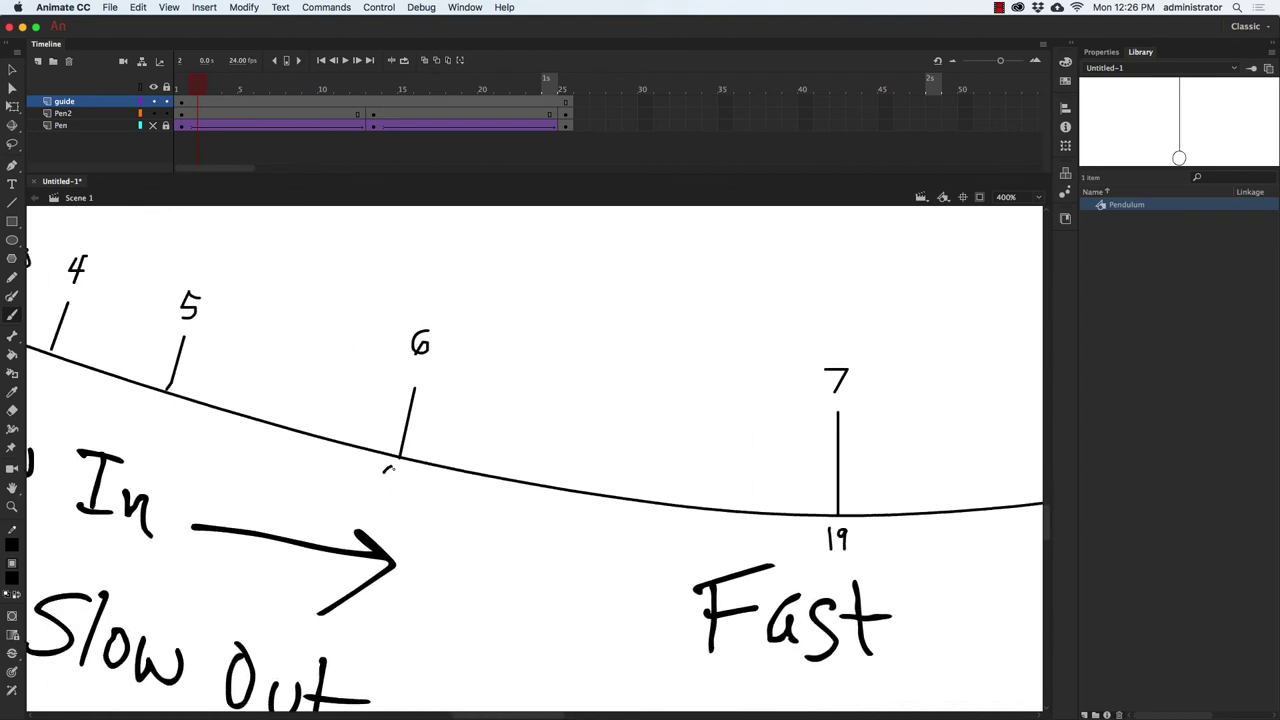
mouse_move(387, 469)
mouse_down()
mouse_move(398, 485)
mouse_move(407, 477)
mouse_up()
drag(414, 571, 722, 613)
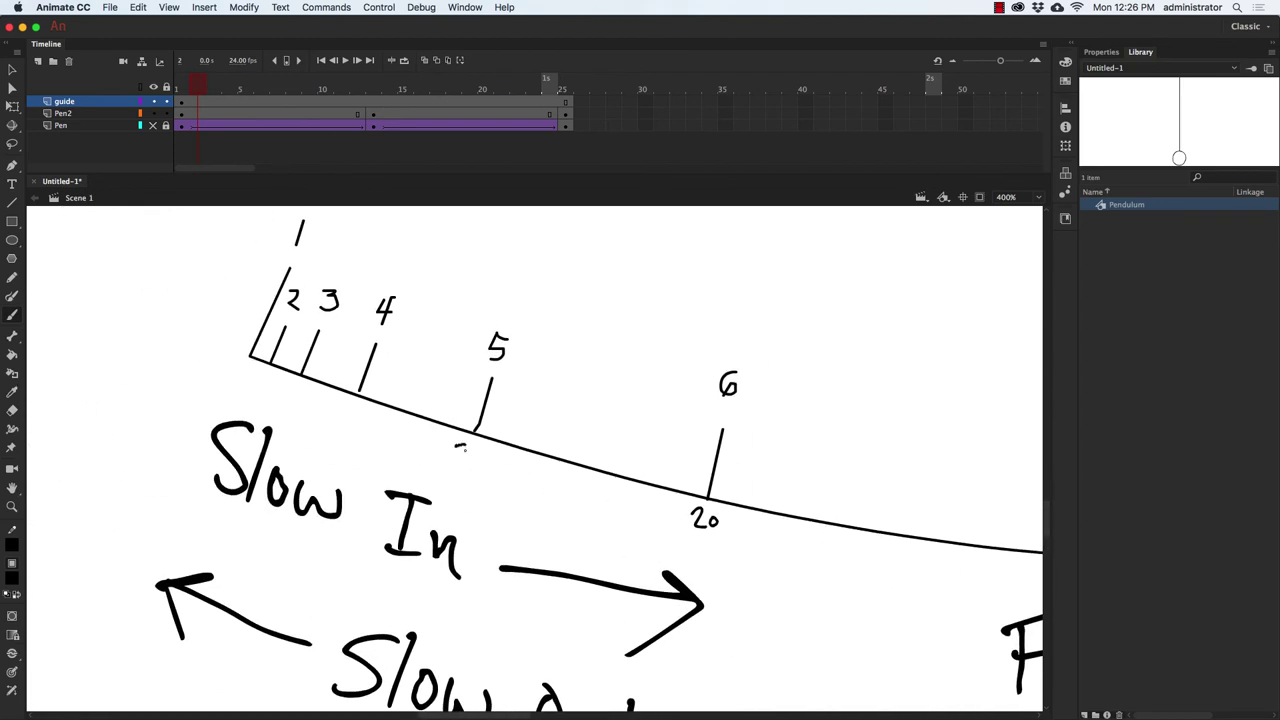
drag(459, 447, 469, 461)
drag(473, 449, 471, 461)
drag(344, 407, 369, 425)
drag(305, 400, 266, 384)
drag(266, 369, 268, 378)
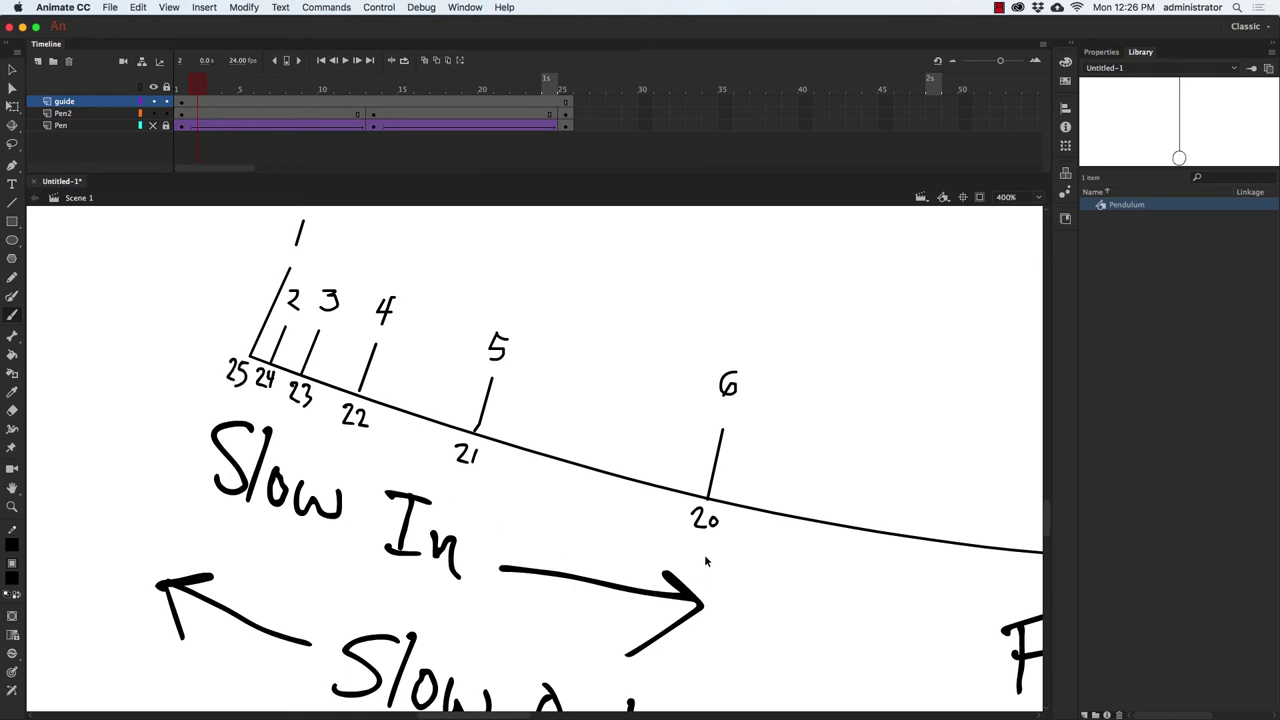
Lock the guide layer, go to frame 1 of the Pen2 layer and open its pendulum symbol for editing.
key(super+minus)
scroll(821, 495, right, 6)
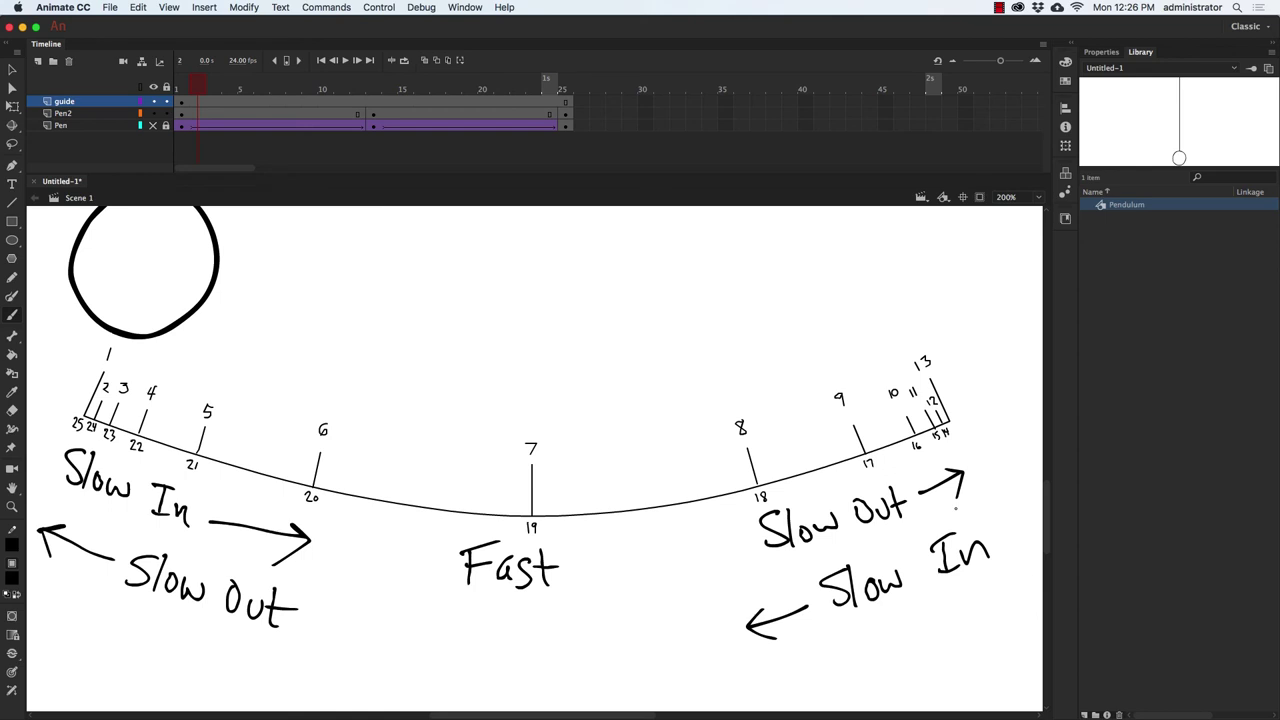
scroll(955, 508, left, 3)
scroll(955, 508, down, 1)
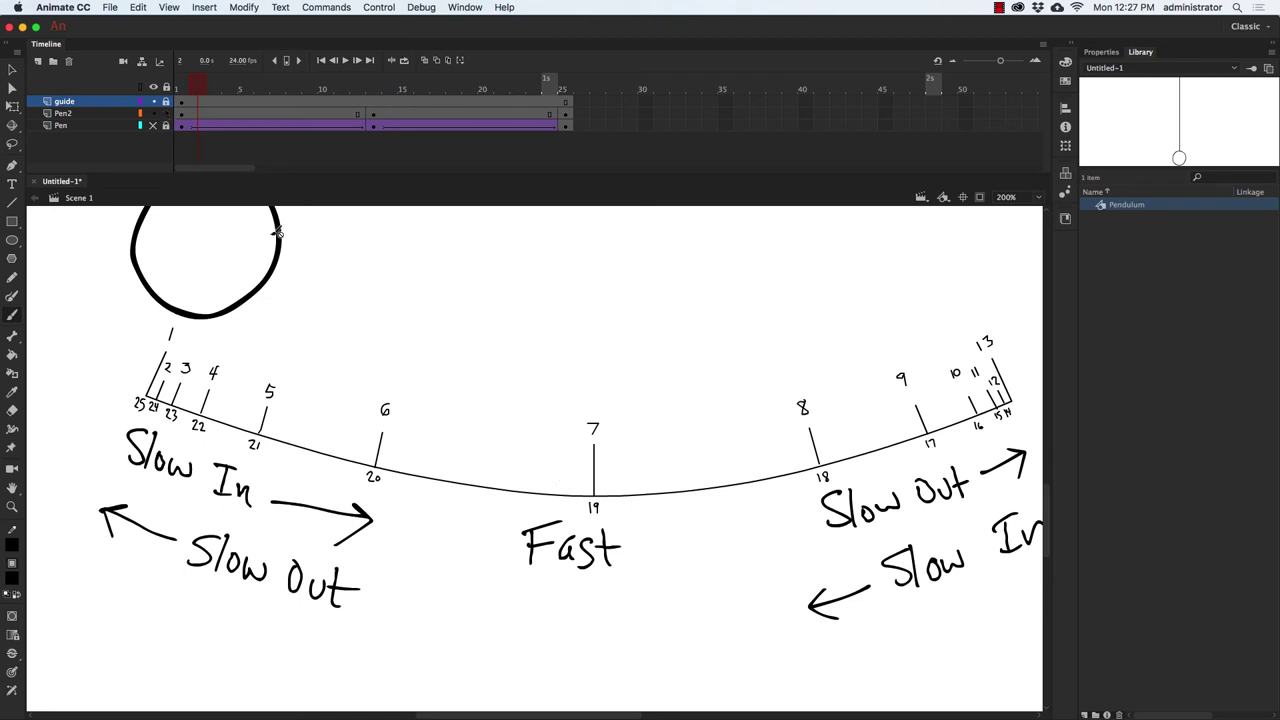
click(82, 114)
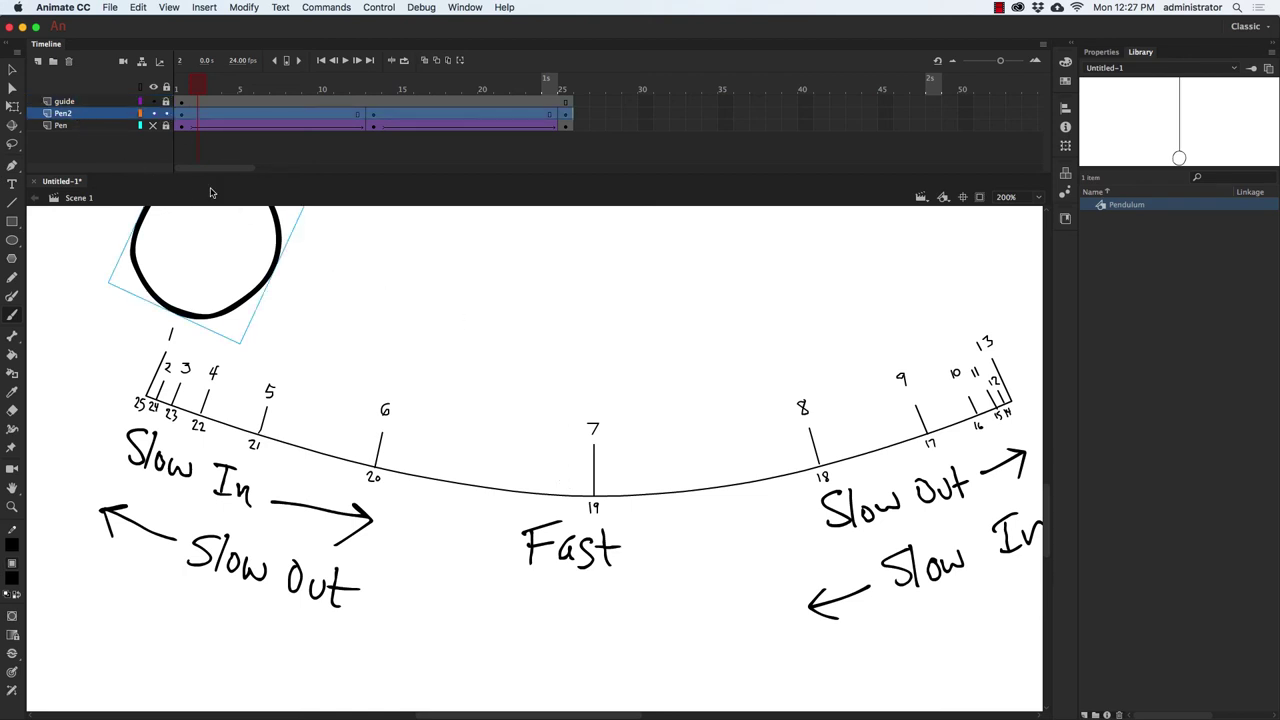
click(177, 90)
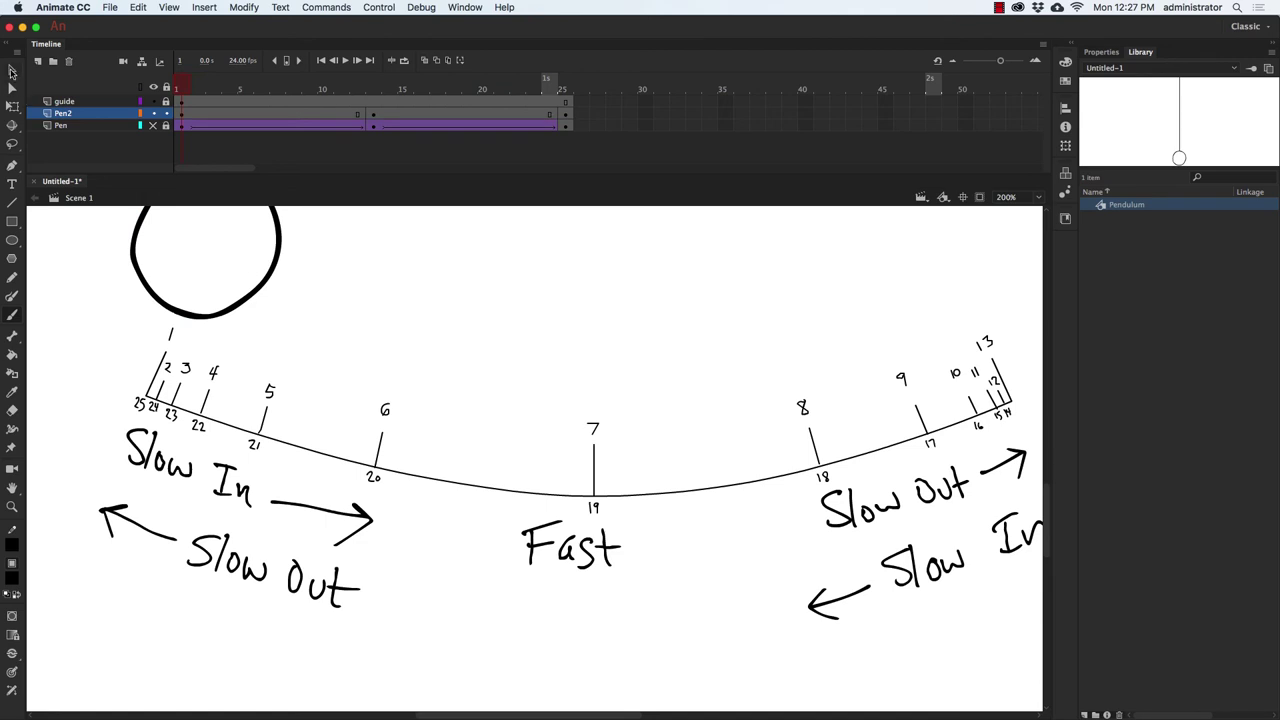
click(12, 72)
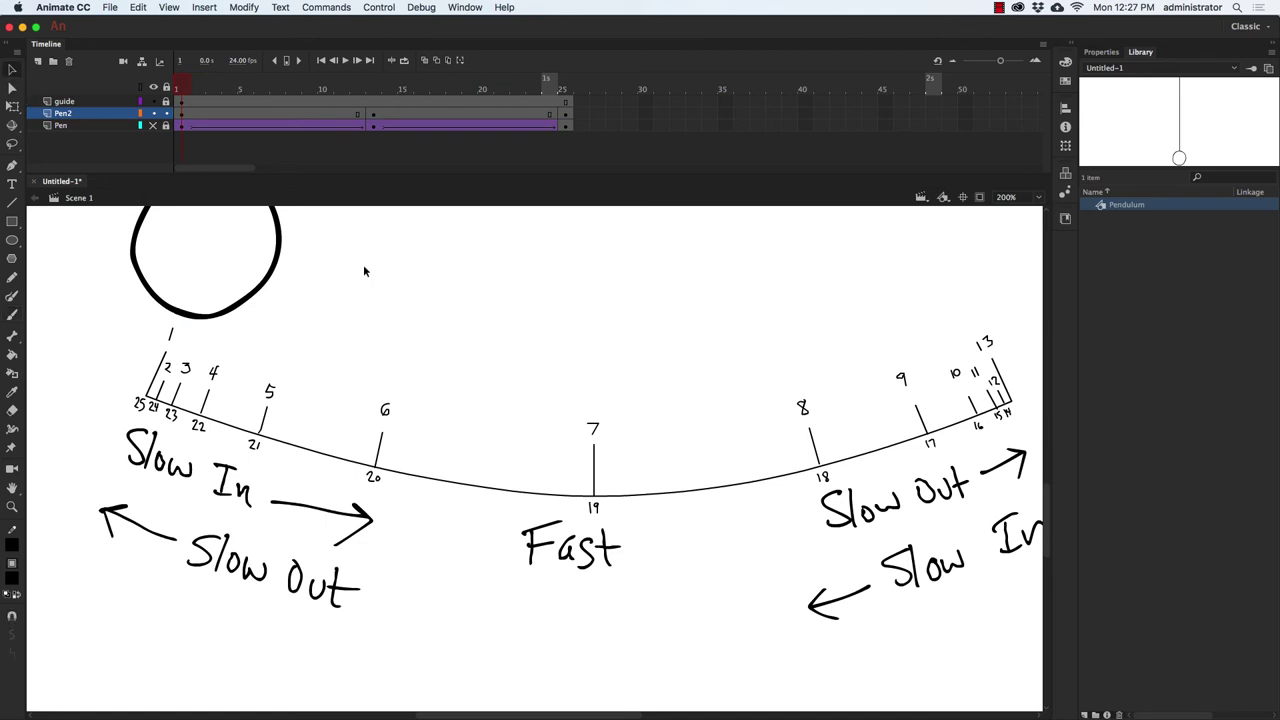
double_click(265, 296)
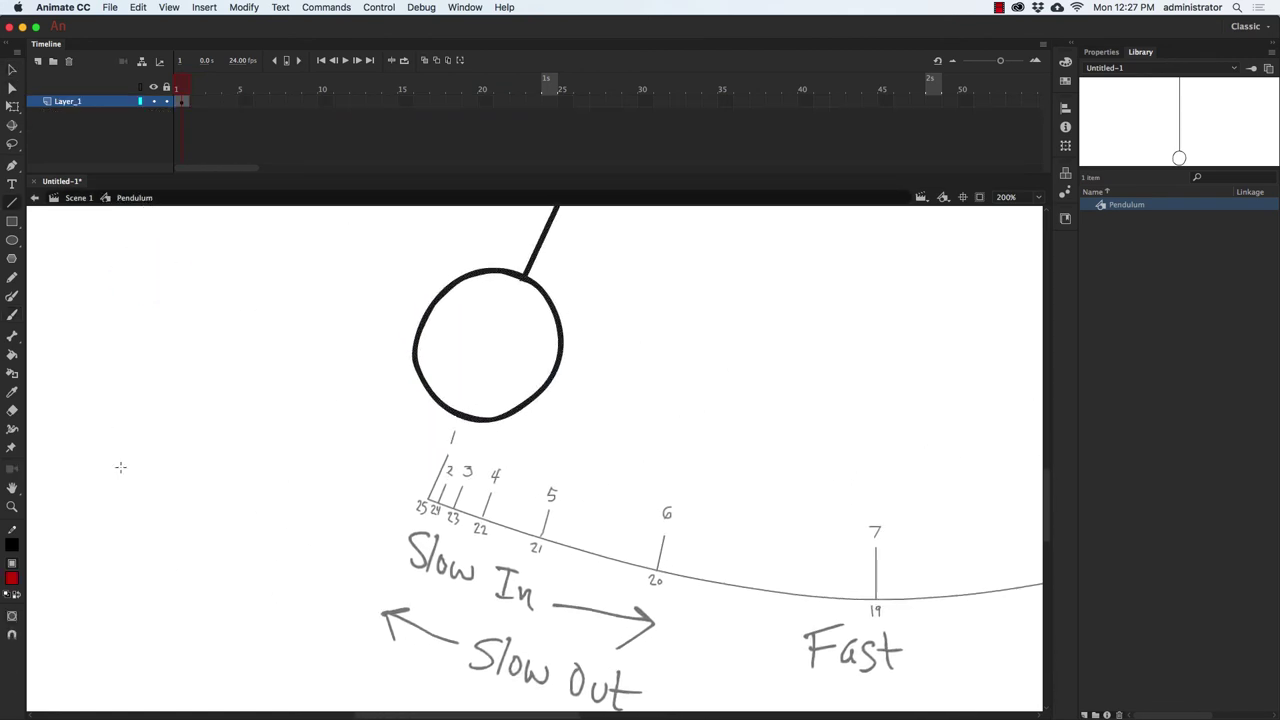
Pencil a short red pointer line from the bob's underside toward the arc inside the symbol, and return to Scene 1.
click(12, 279)
click(12, 543)
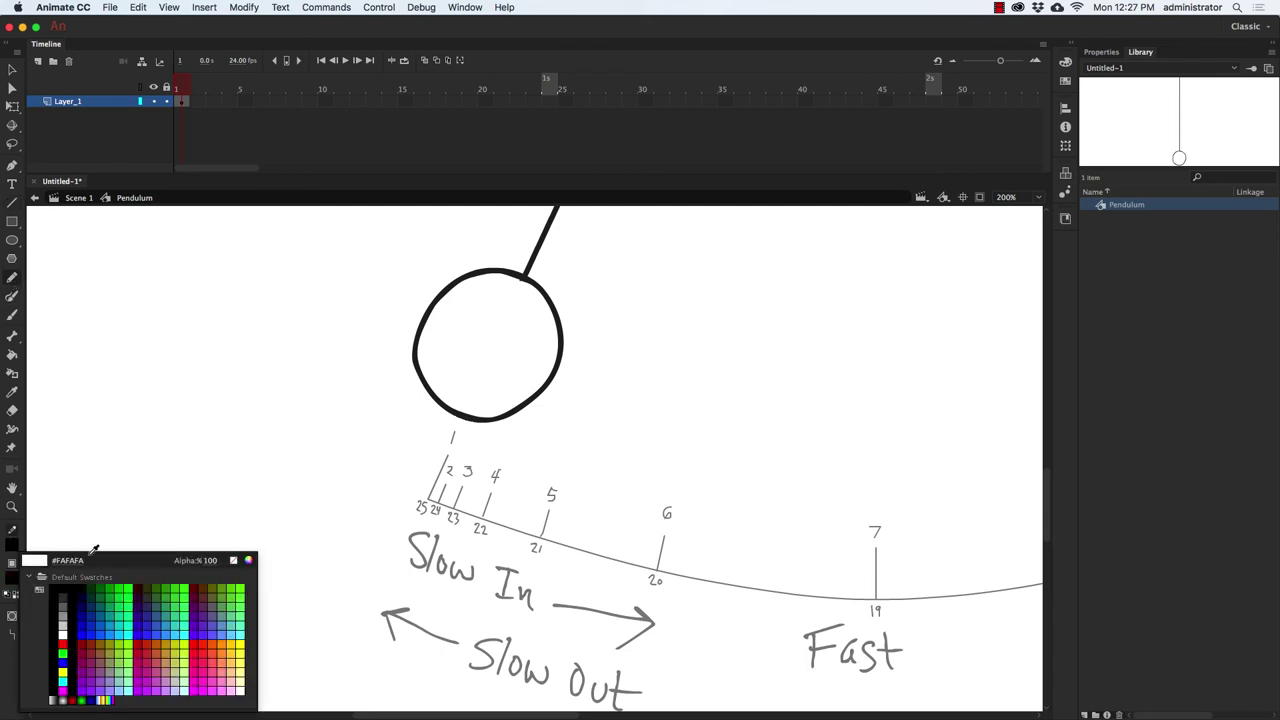
click(143, 636)
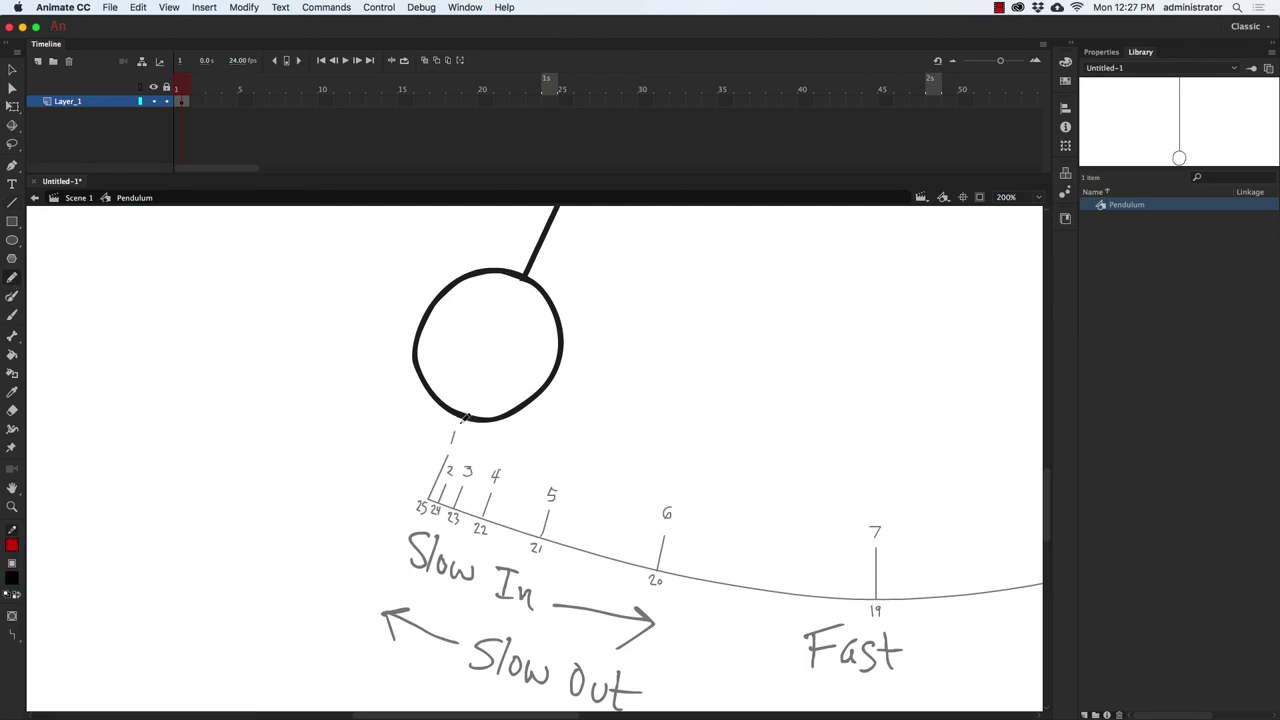
drag(458, 424, 441, 474)
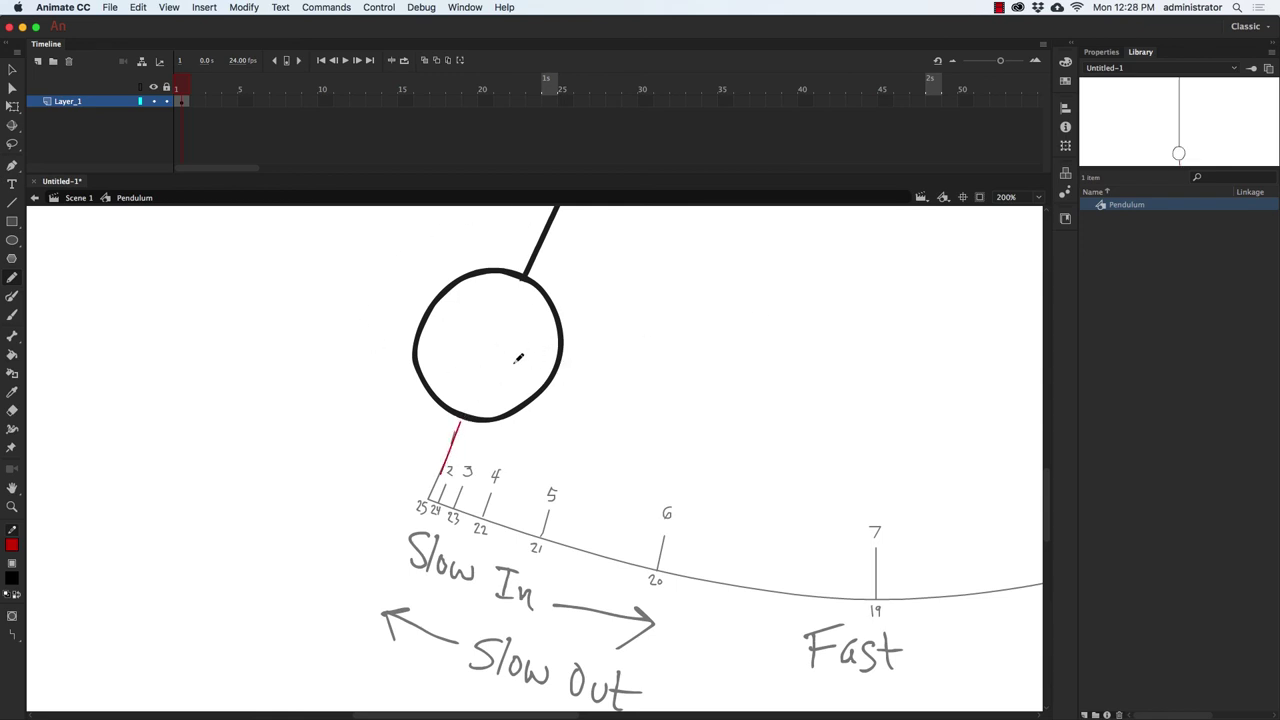
click(78, 198)
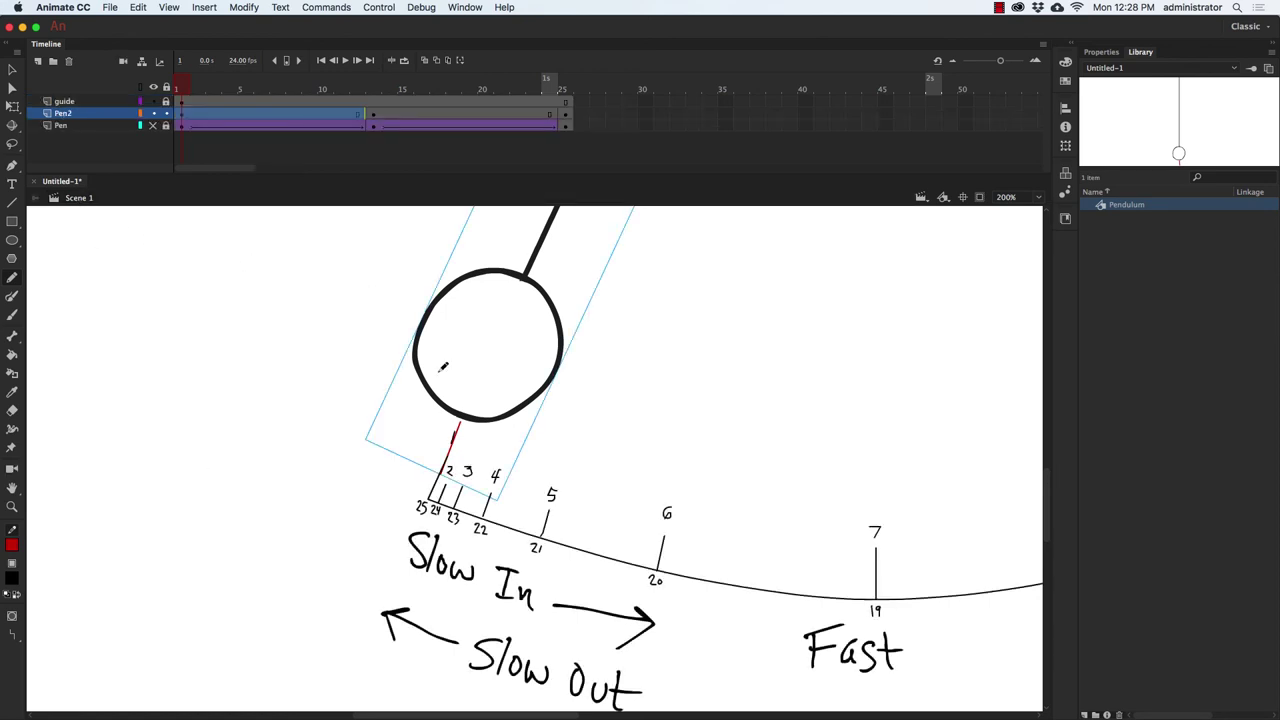
Insert a Pen2 keyframe at frame 2 and rotate the pendulum with Free Transform until its red pointer lines up with tick 2.
click(13, 107)
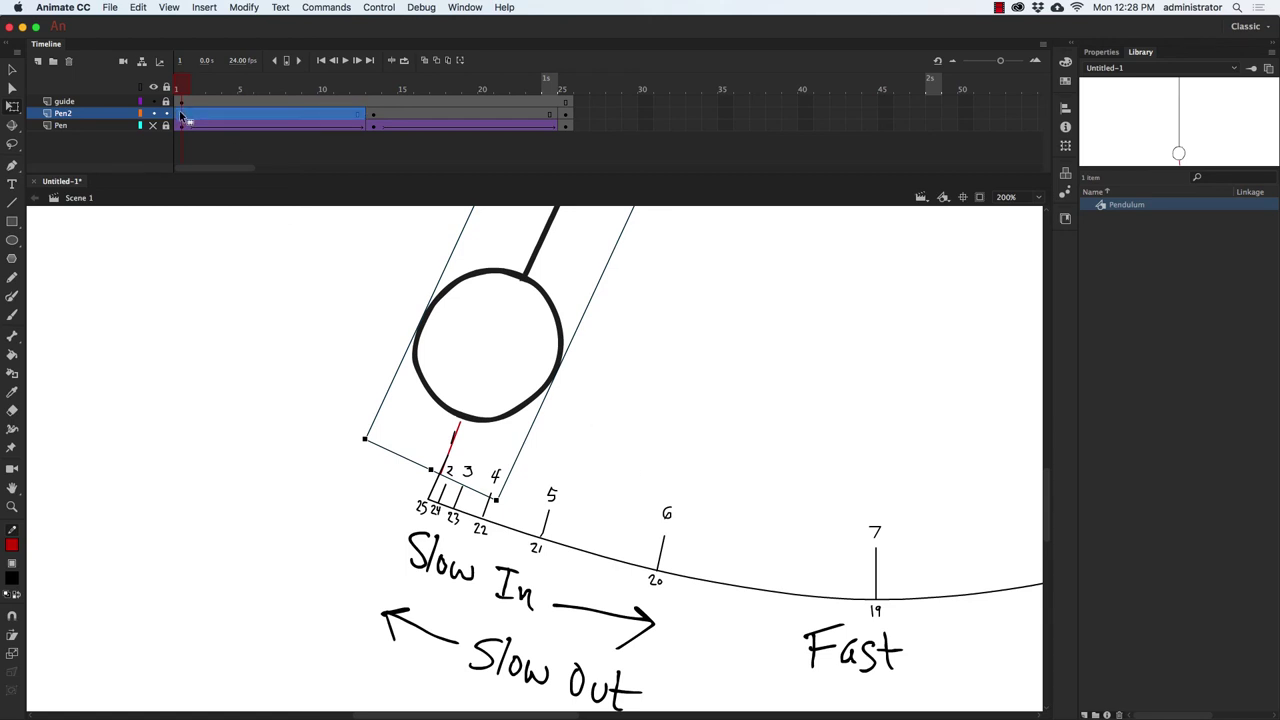
click(687, 332)
key(F6)
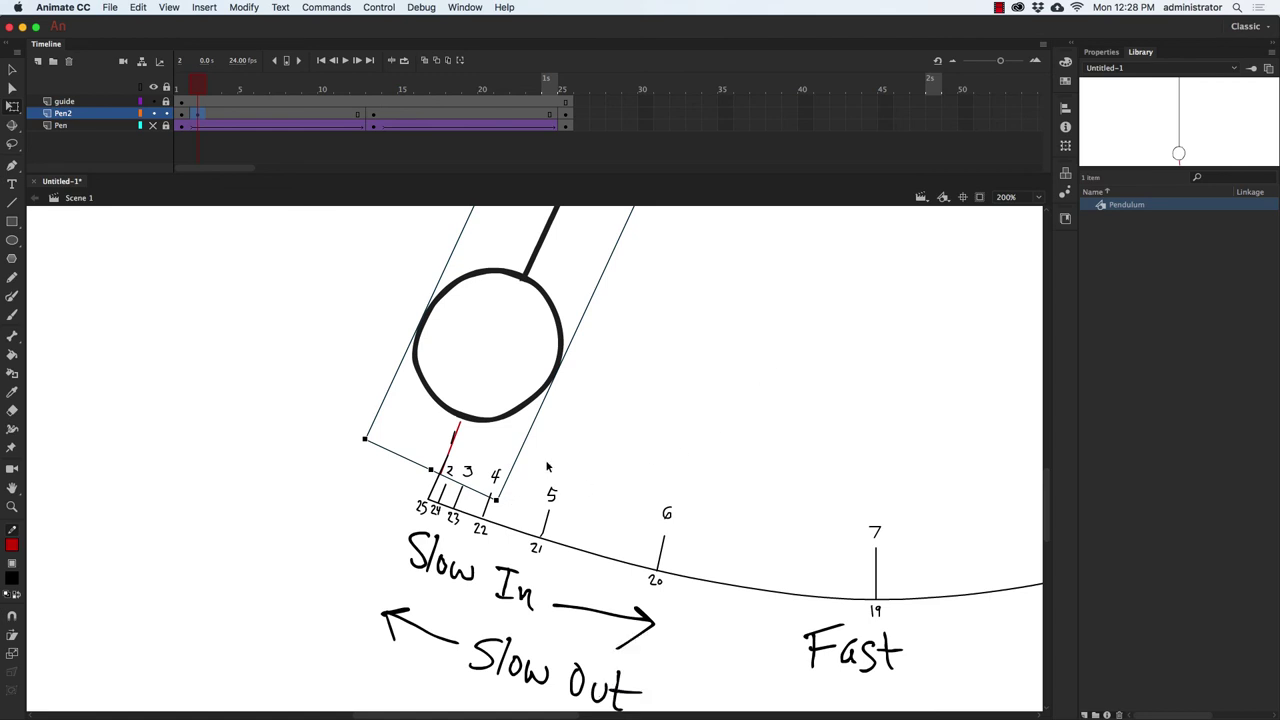
scroll(547, 466, up, 5)
scroll(749, 337, down, 3)
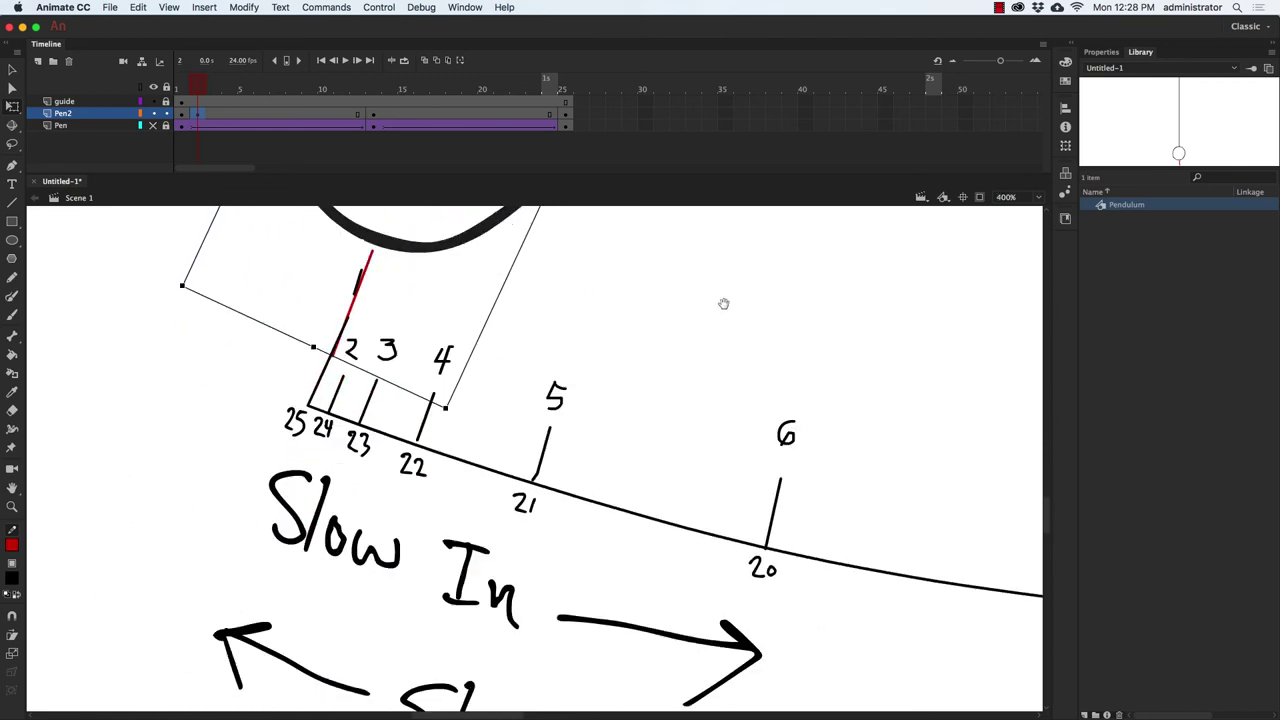
drag(453, 415, 470, 430)
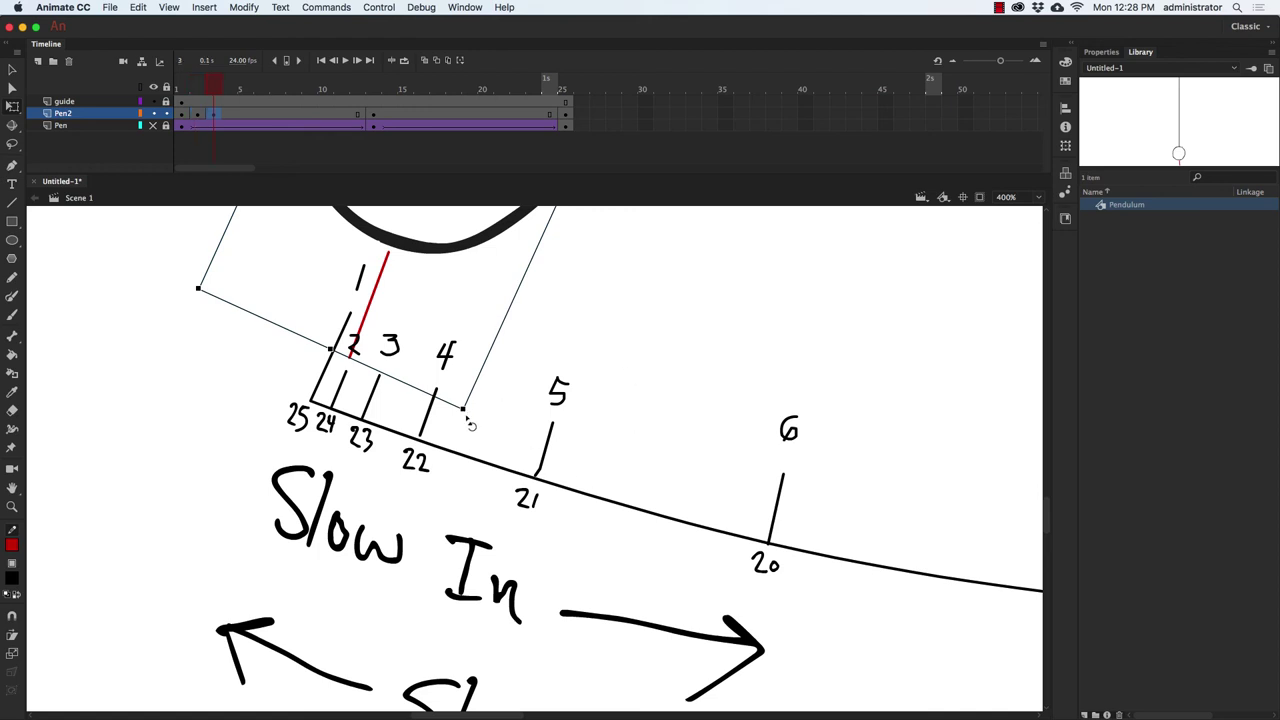
Give Pen2 keyframes at frames 3, 4 and 5, rotating the pendulum so its red pointer meets the matching tick on each.
drag(471, 425, 493, 441)
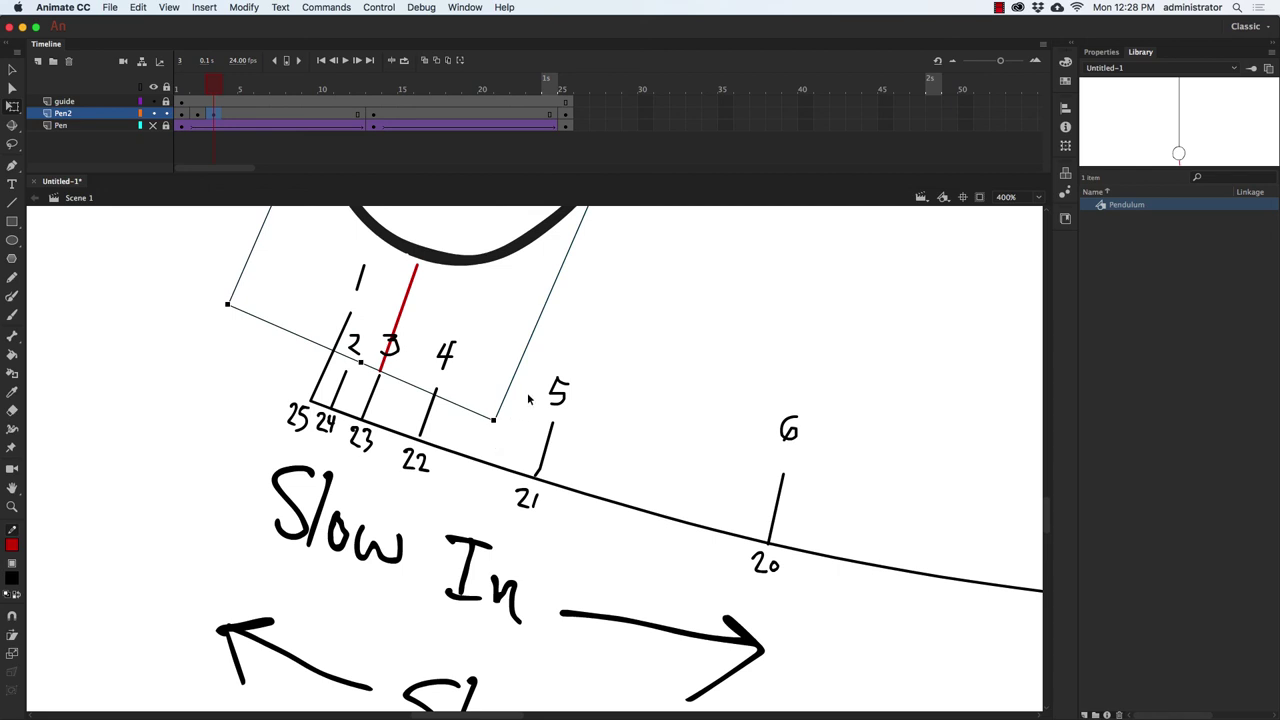
key(period)
drag(502, 432, 551, 463)
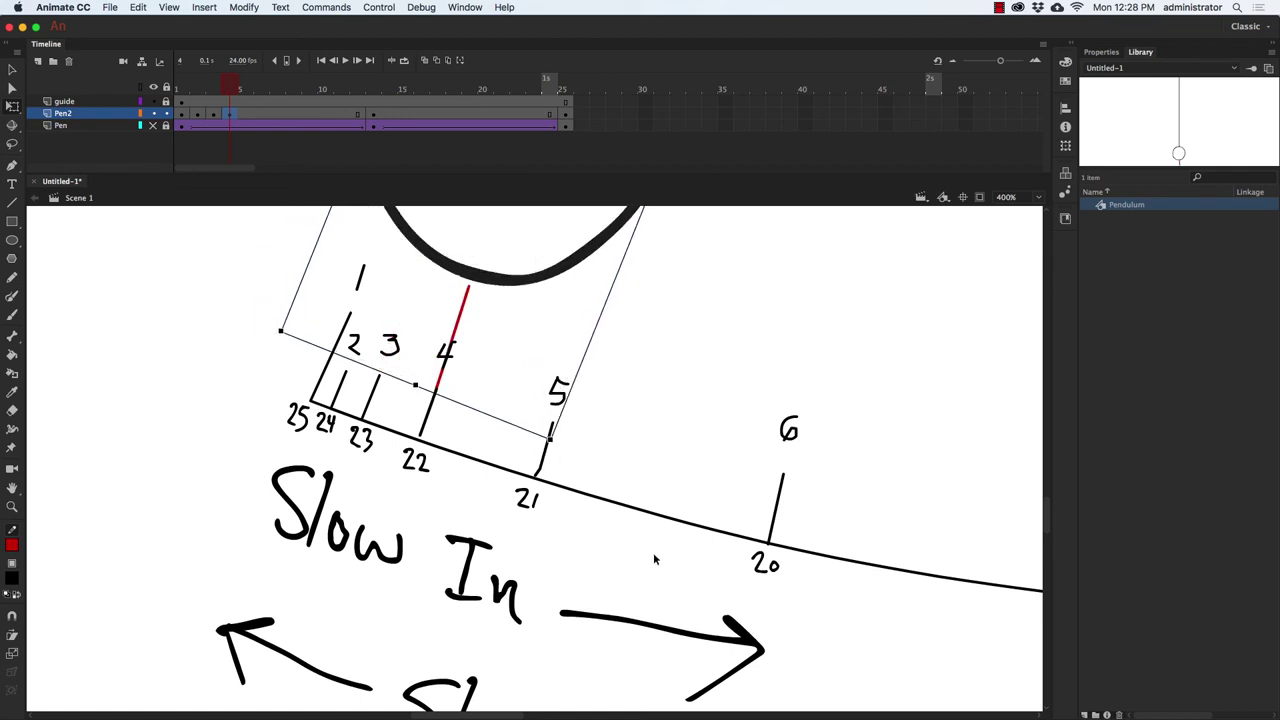
key(period)
drag(557, 458, 664, 534)
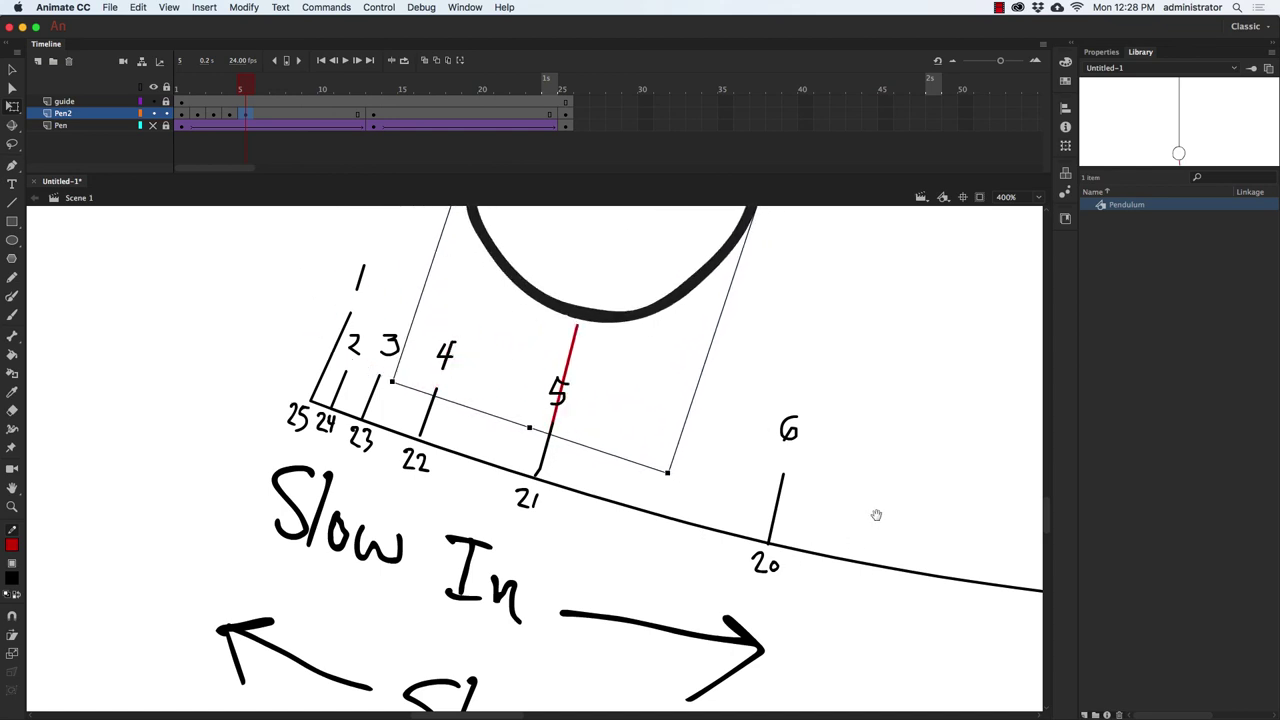
Insert Pen2 keyframes at frames 6 and 7, rotating the pendulum so its red pointer meets ticks 6 and 7.
drag(876, 514, 620, 480)
key(F6)
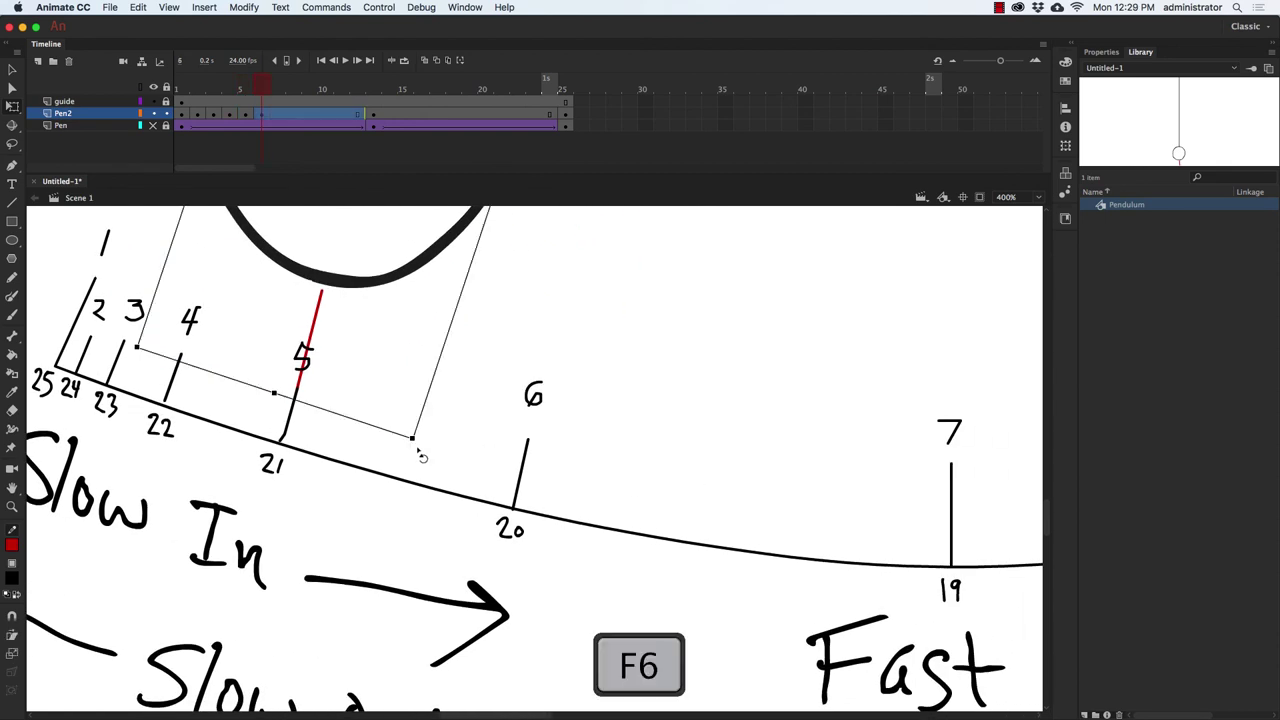
mouse_move(421, 455)
mouse_down()
mouse_move(486, 462)
mouse_move(563, 508)
mouse_move(646, 527)
mouse_up()
drag(885, 523, 669, 503)
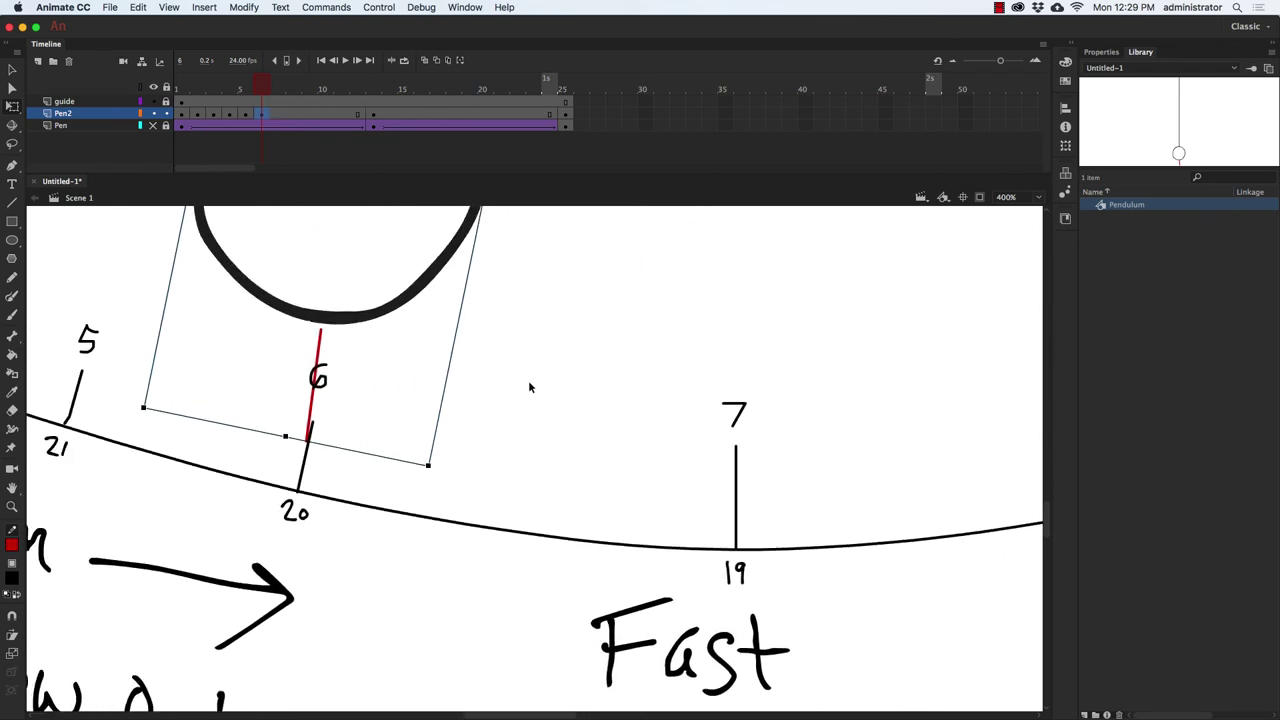
key(F6)
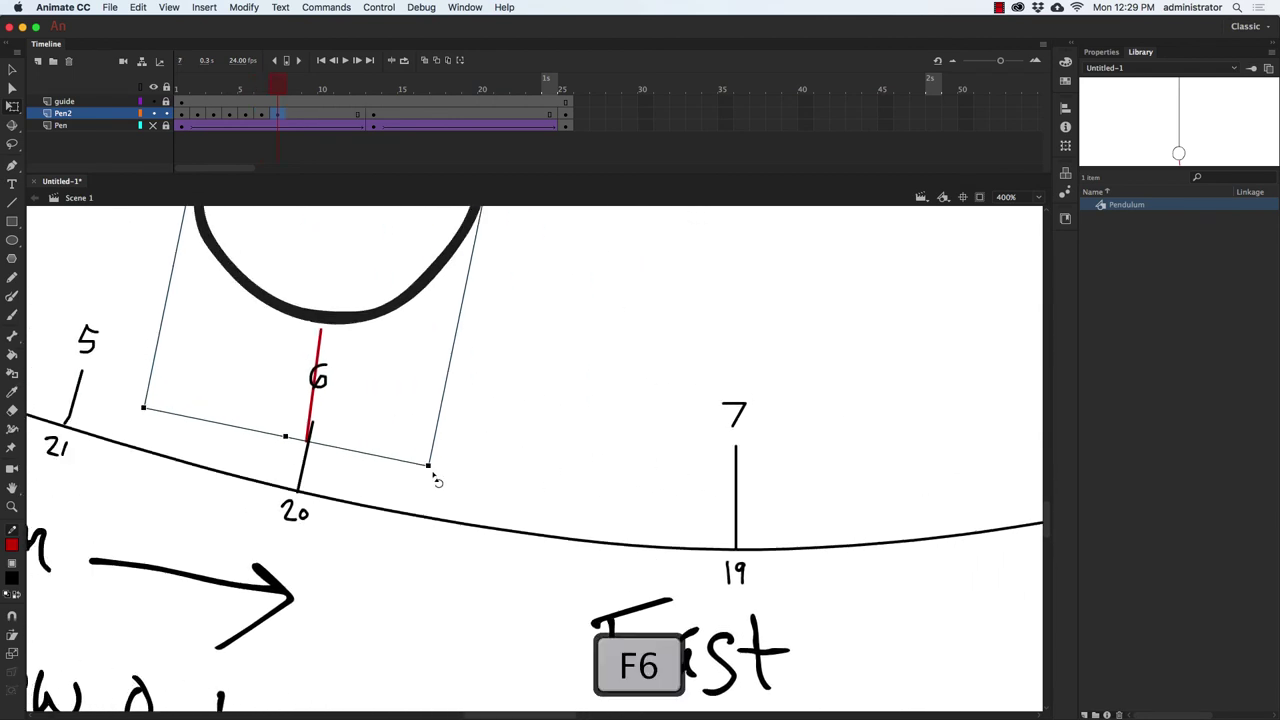
drag(440, 484, 400, 520)
Add Pen2 keyframes at frames 8 and 9 and rotate the pendulum to line its pointer up with ticks 8 and 9.
key(F6)
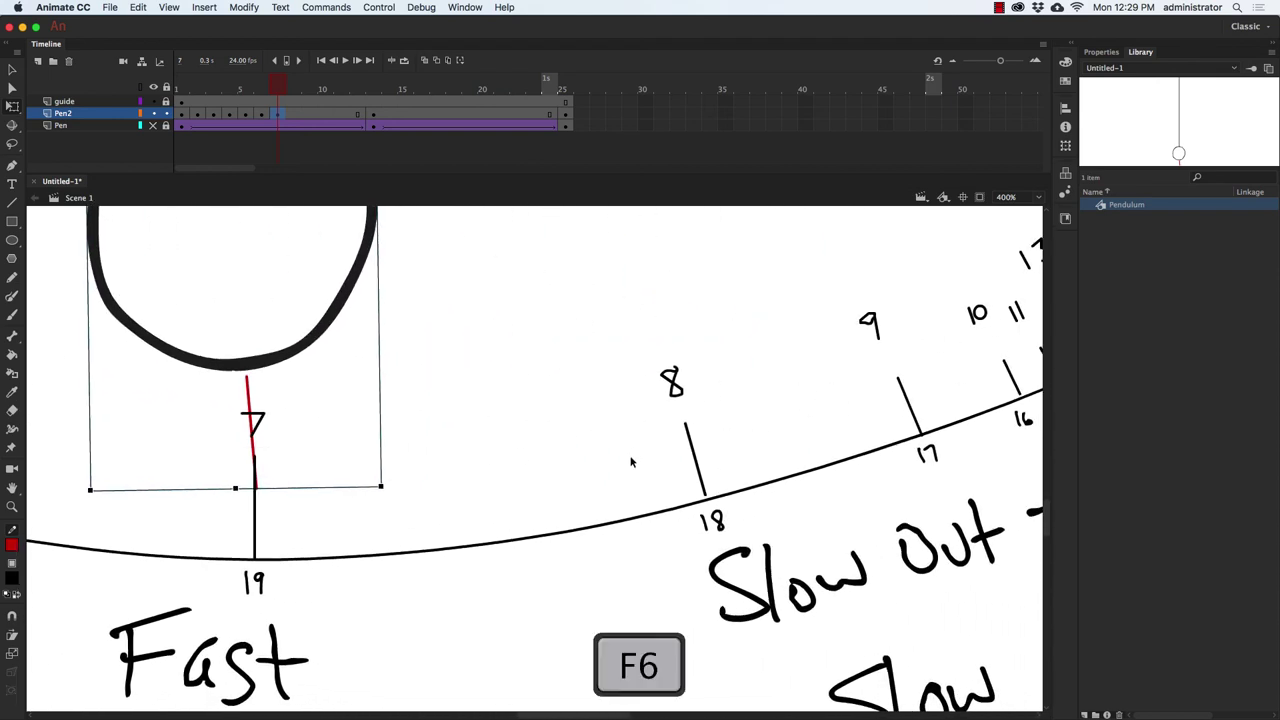
drag(386, 509, 500, 530)
key(F6)
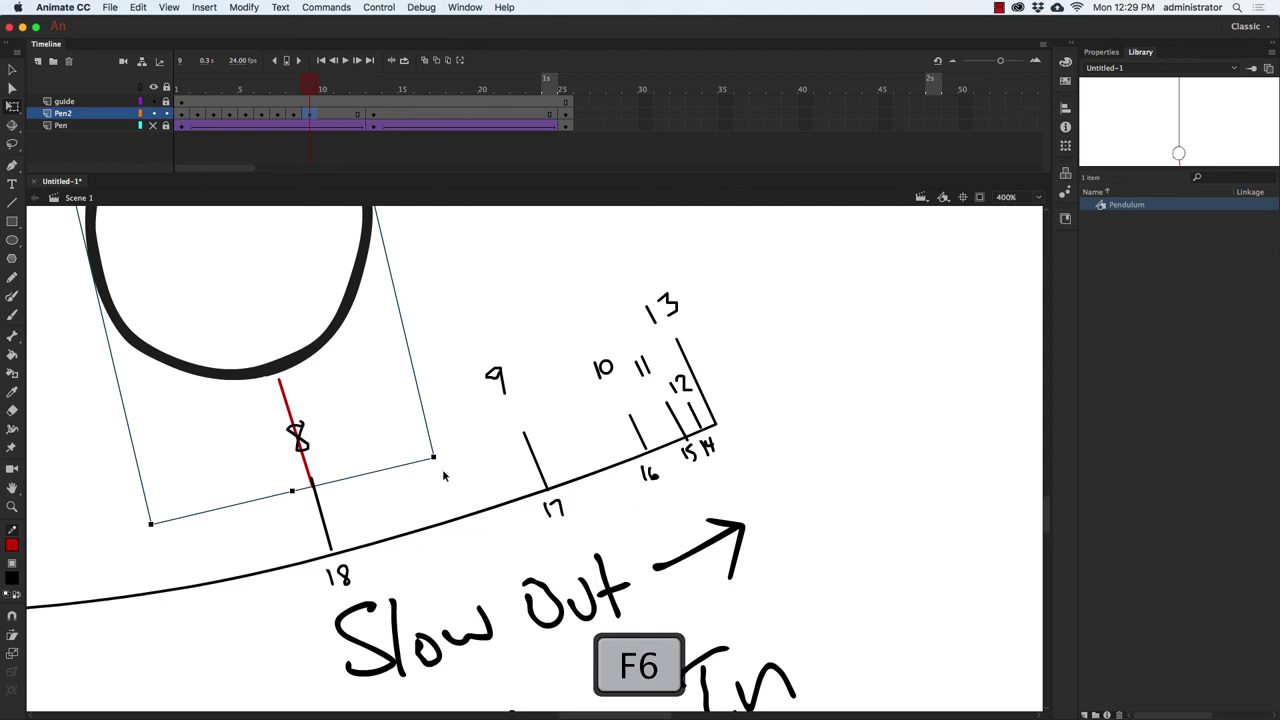
drag(444, 472, 806, 400)
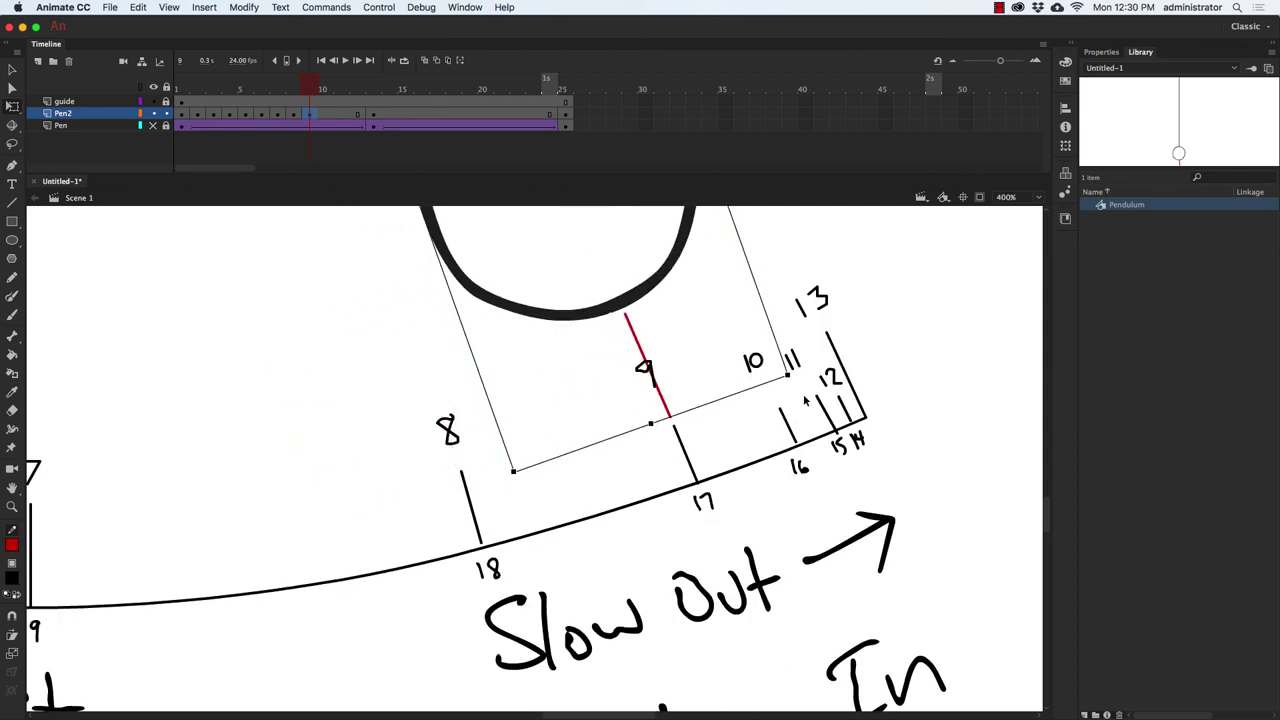
Give Pen2 keyframes at frames 10, 11 and 12, rotating the pendulum toward the matching tick on each.
key(F6)
drag(517, 487, 632, 490)
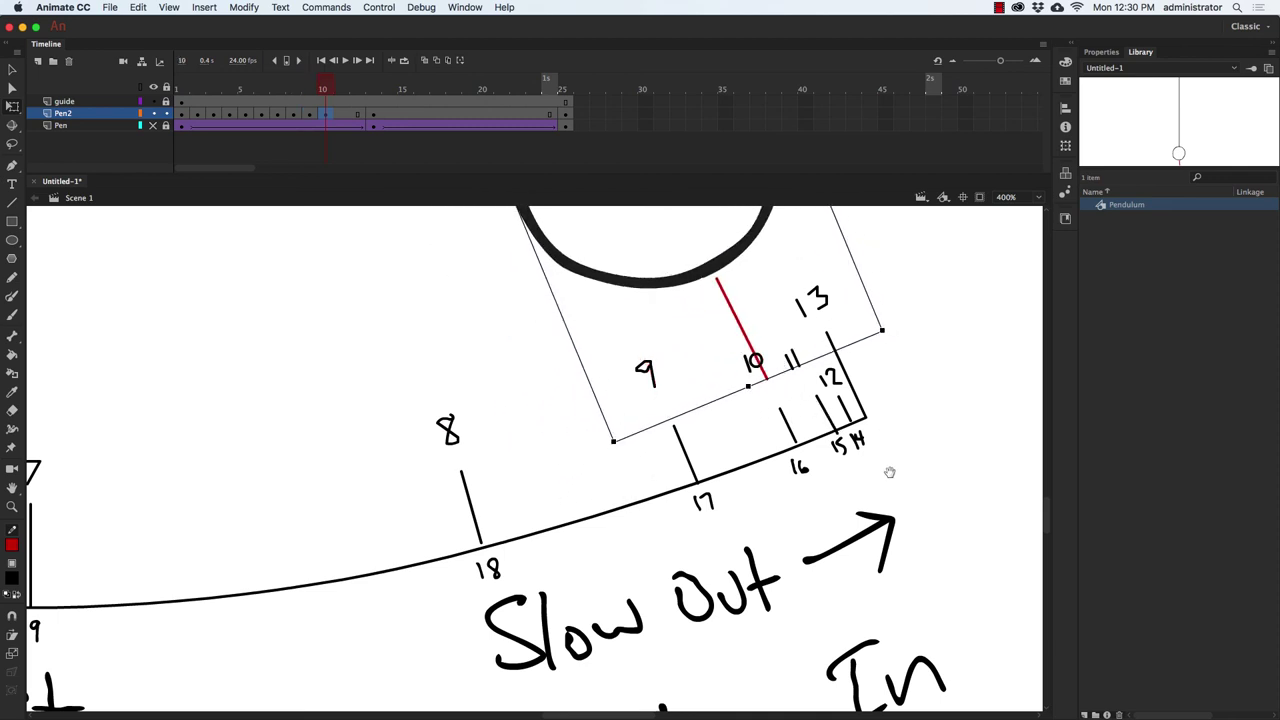
drag(889, 471, 680, 546)
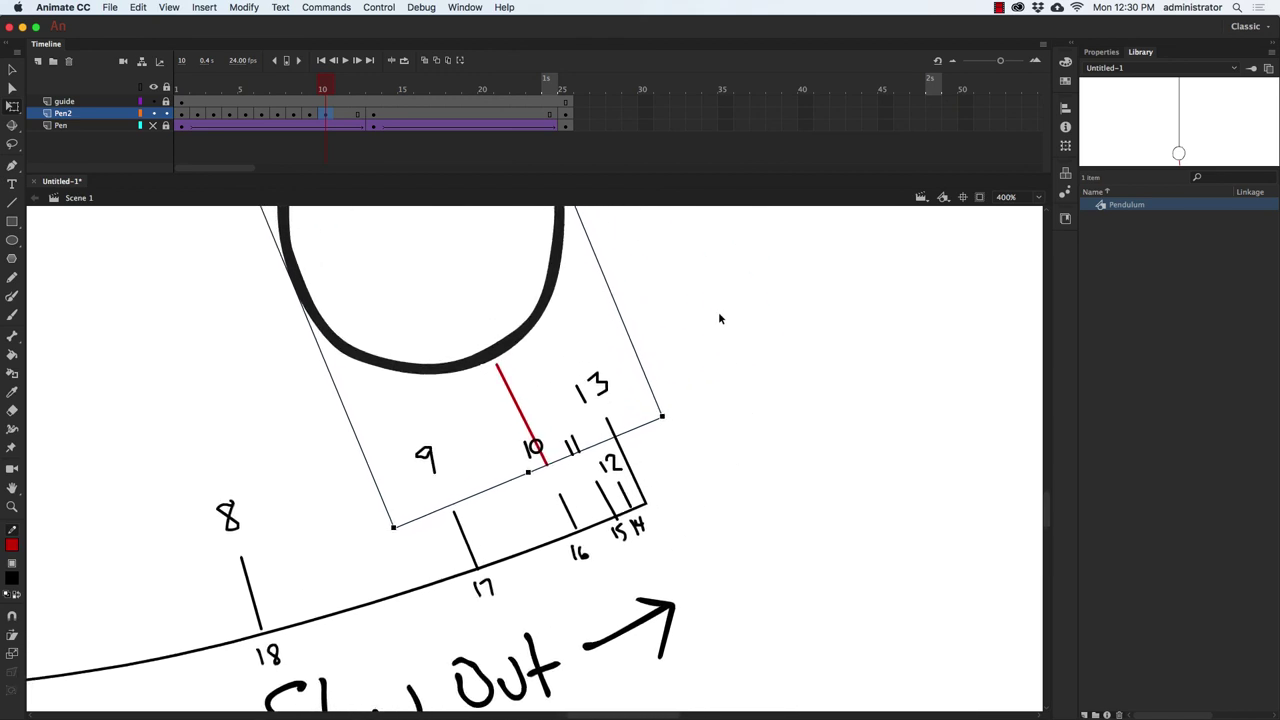
key(F6)
drag(679, 419, 716, 410)
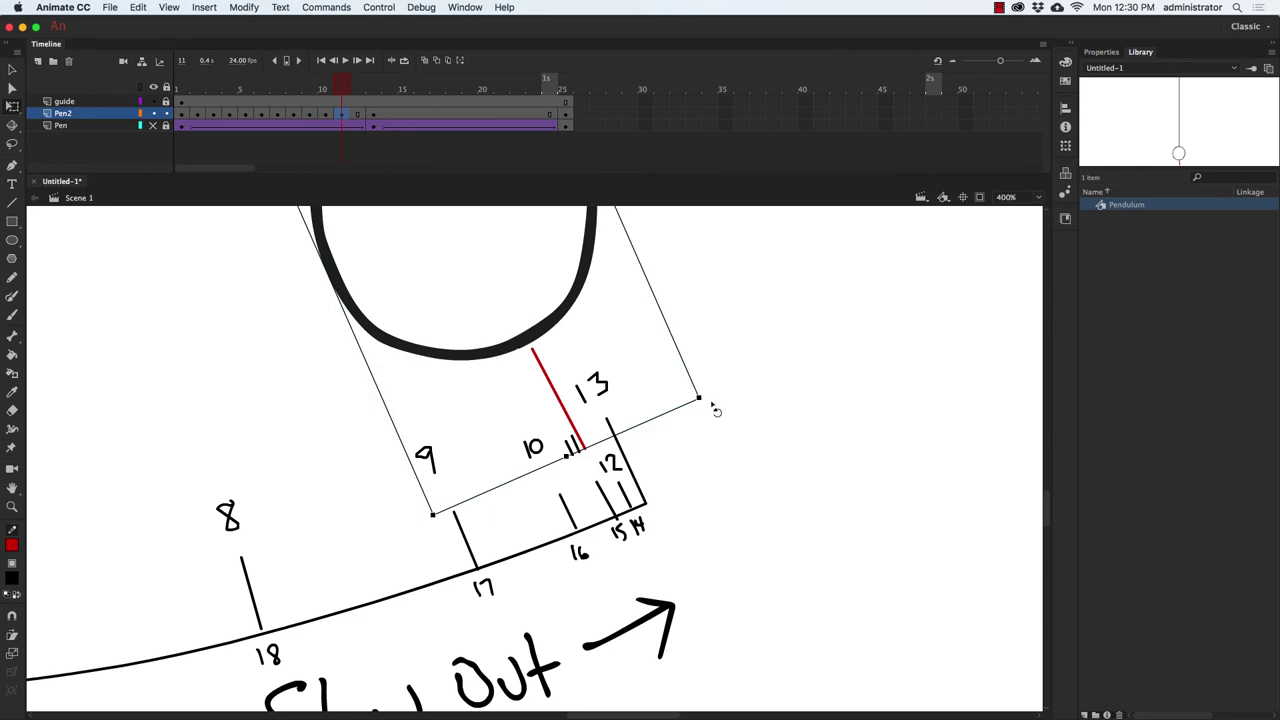
key(F6)
drag(714, 403, 731, 402)
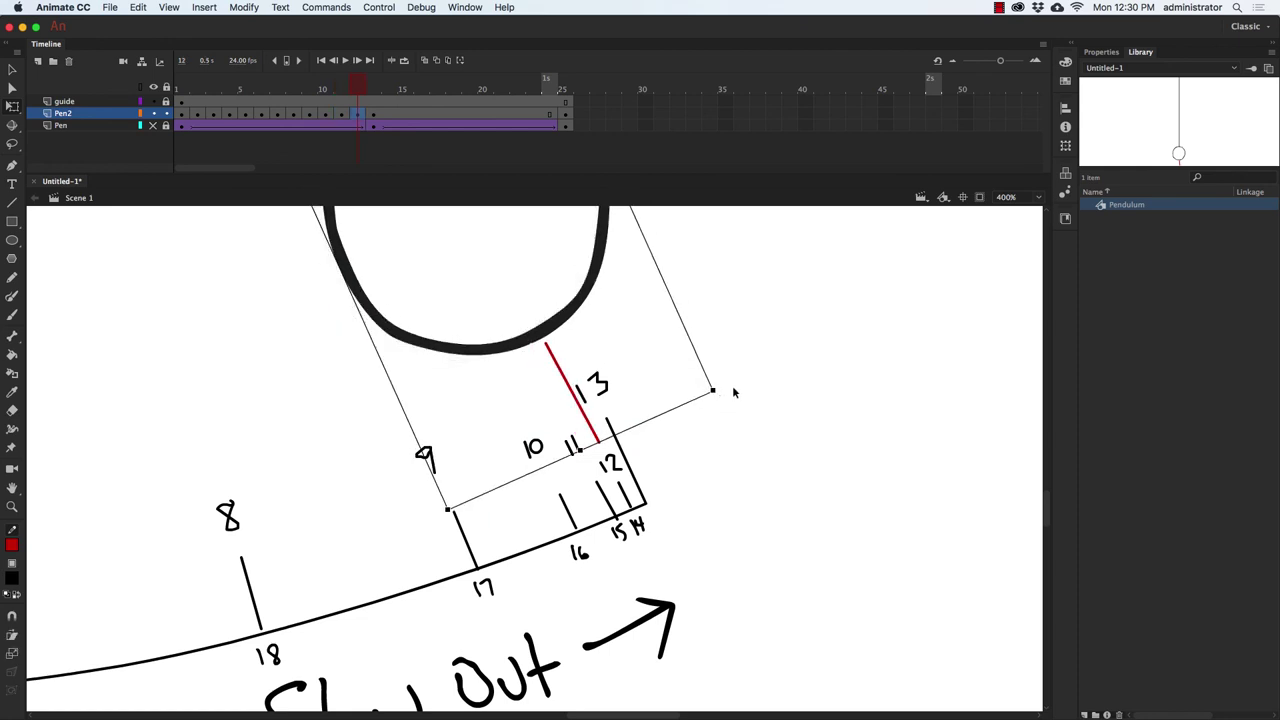
Rotate the pendulum on the existing Pen2 keyframe at frame 13 so its pointer meets tick 13.
key(F6)
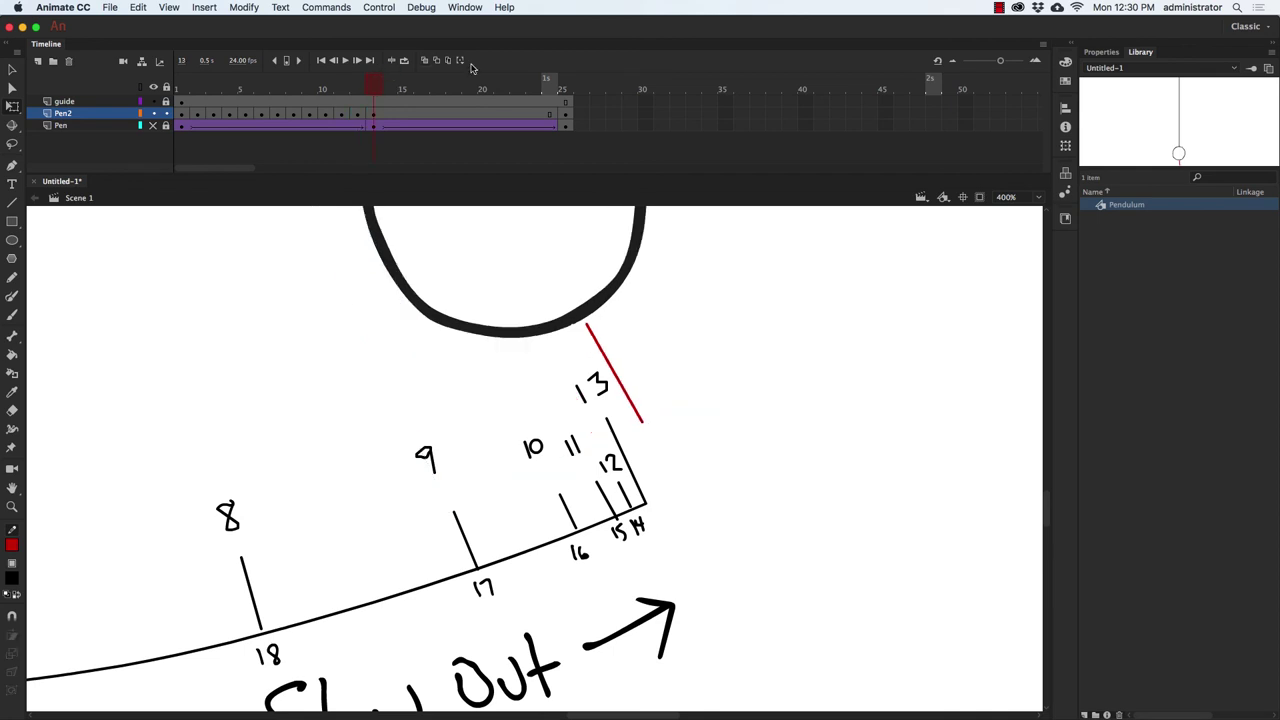
click(612, 297)
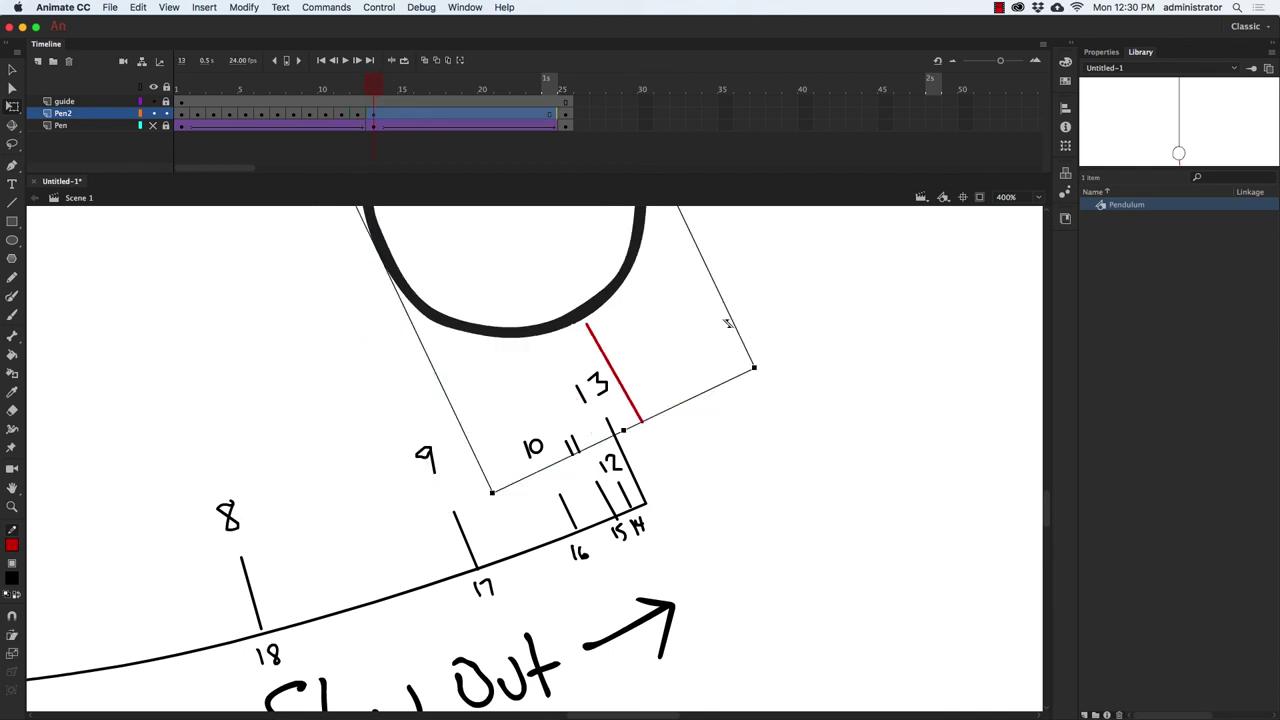
drag(766, 374, 758, 402)
click(373, 113)
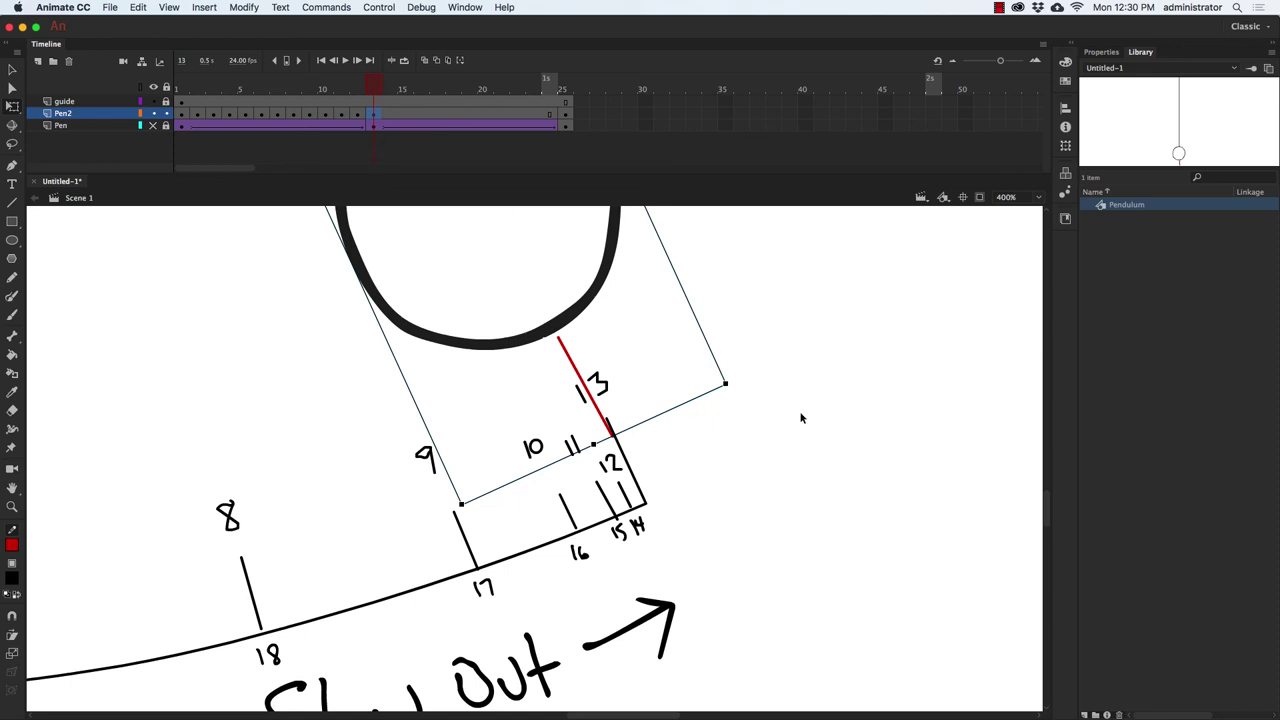
Start the return swing with Pen2 keyframes at frames 14 to 17, rotating the pendulum back to ticks 14, 15, 16 and 17.
key(F6)
mouse_move(737, 392)
mouse_down()
mouse_move(729, 406)
mouse_move(736, 398)
mouse_up()
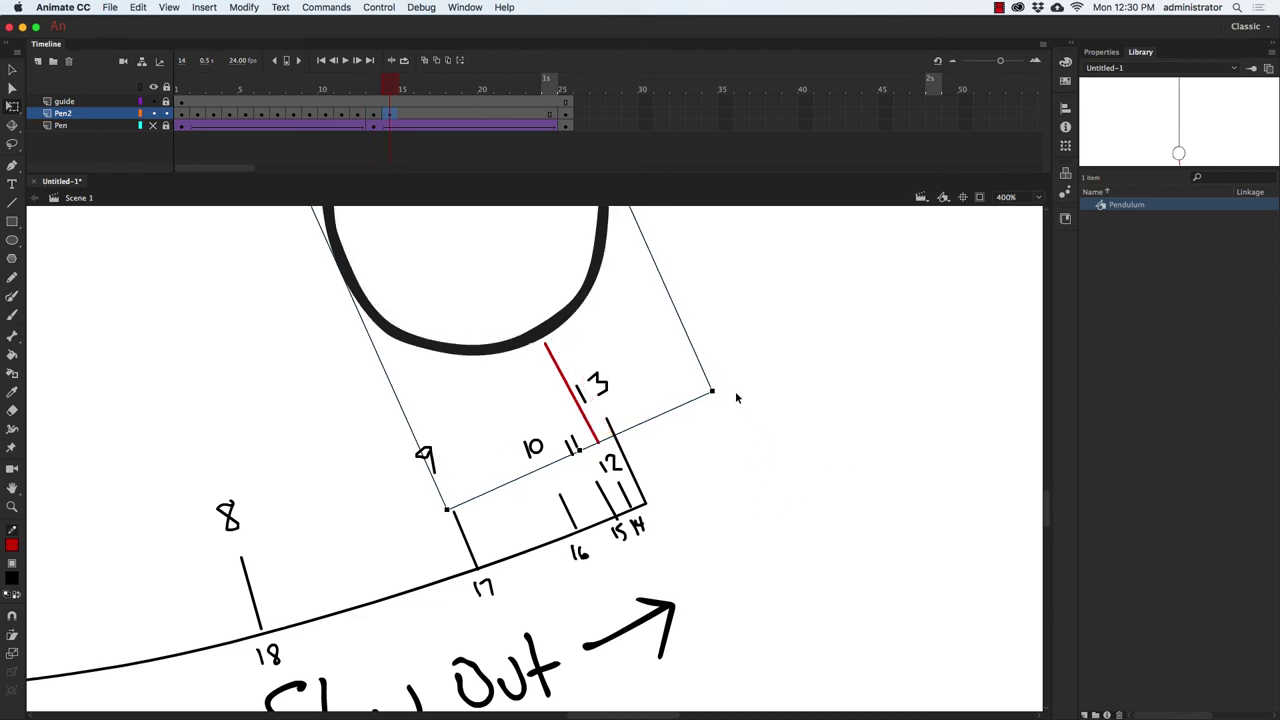
key(F6)
drag(724, 402, 618, 531)
key(F6)
key(F6)
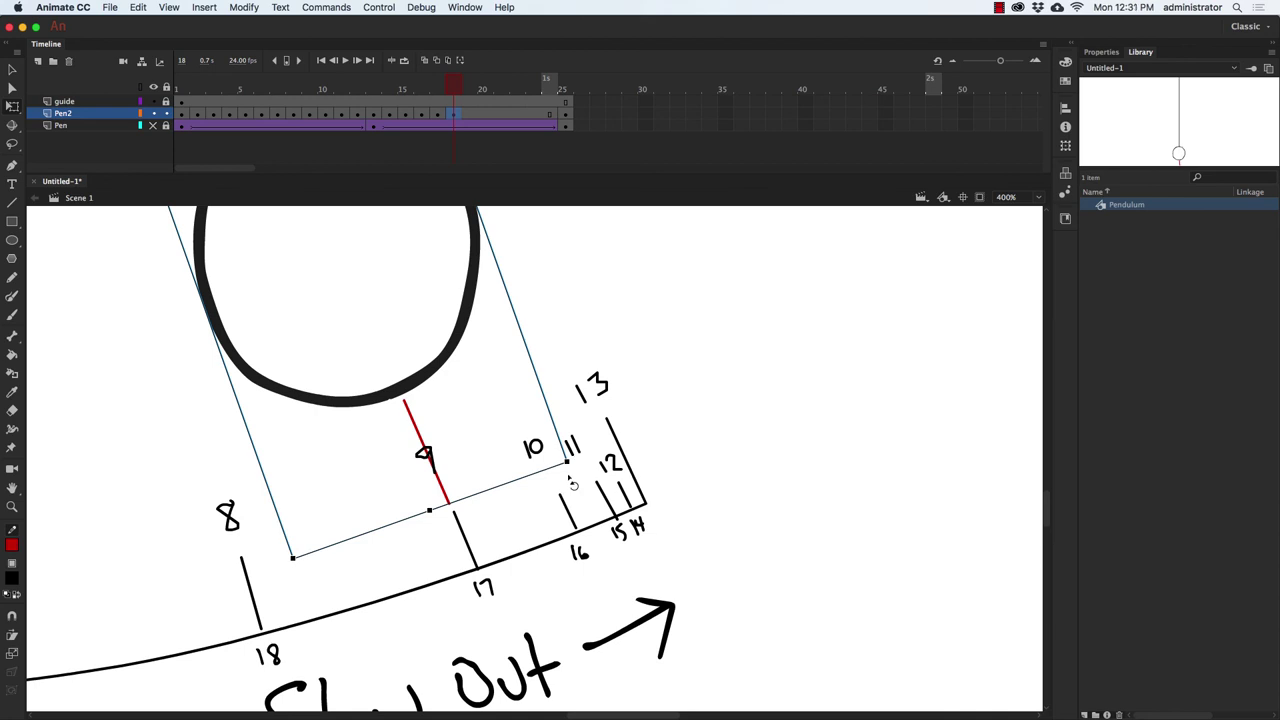
Add Pen2 keyframes at frames 18 and 19 and rotate the pendulum to line its pointer up with ticks 18 and 19.
key(F6)
drag(572, 478, 410, 633)
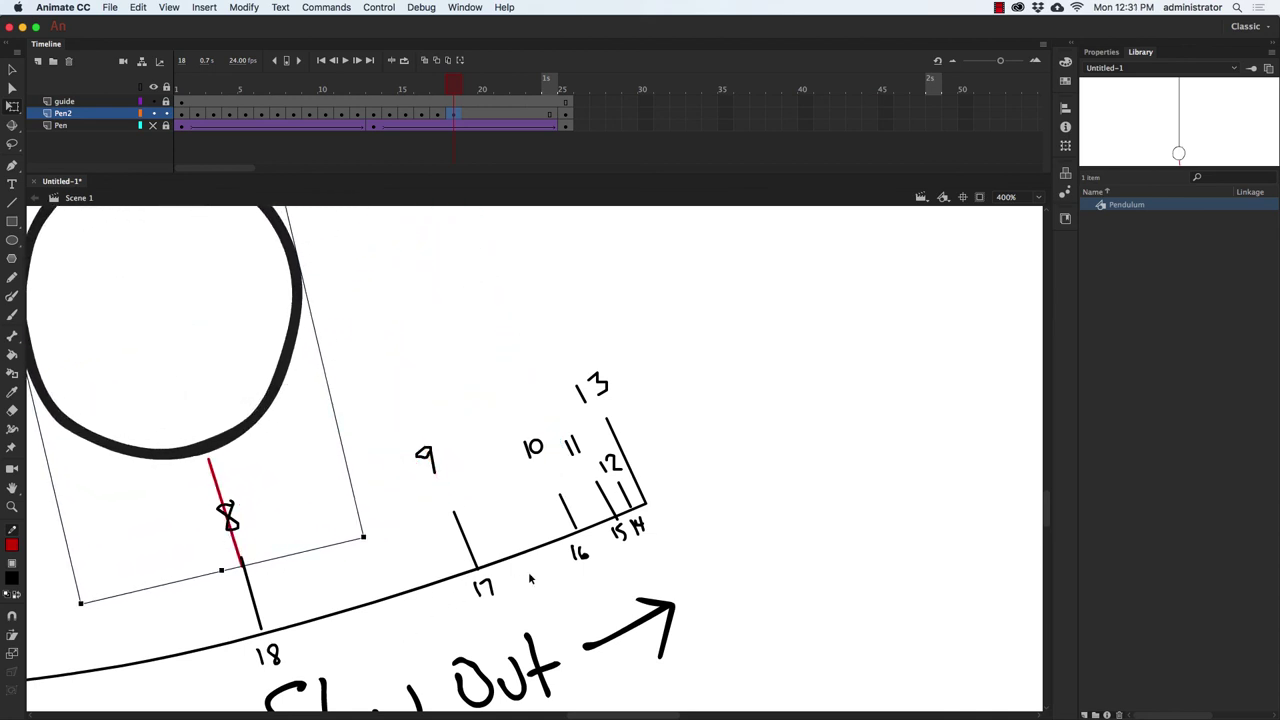
drag(549, 555, 891, 455)
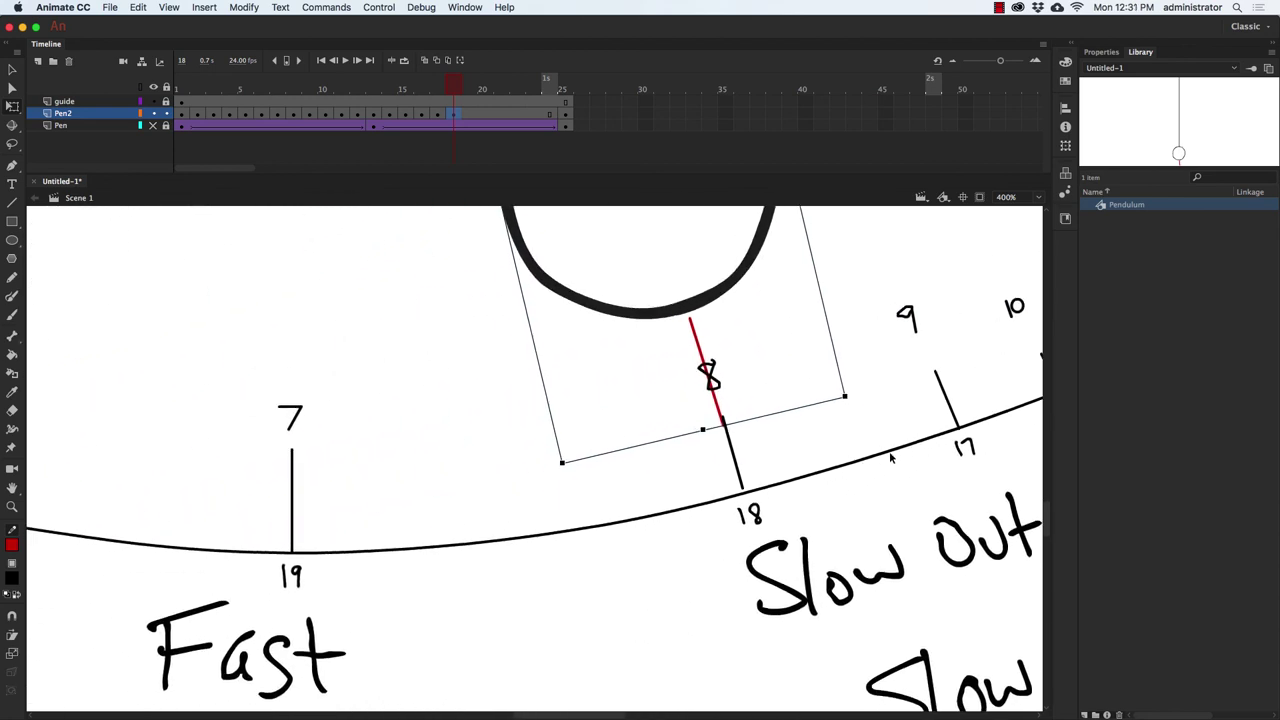
key(F6)
mouse_move(858, 402)
mouse_down()
mouse_move(604, 531)
mouse_move(443, 586)
mouse_move(935, 540)
mouse_move(966, 551)
mouse_up()
Insert Pen2 keyframes at frames 20 and 21, rotating the pendulum so its pointer meets ticks 20 and 21.
key(F6)
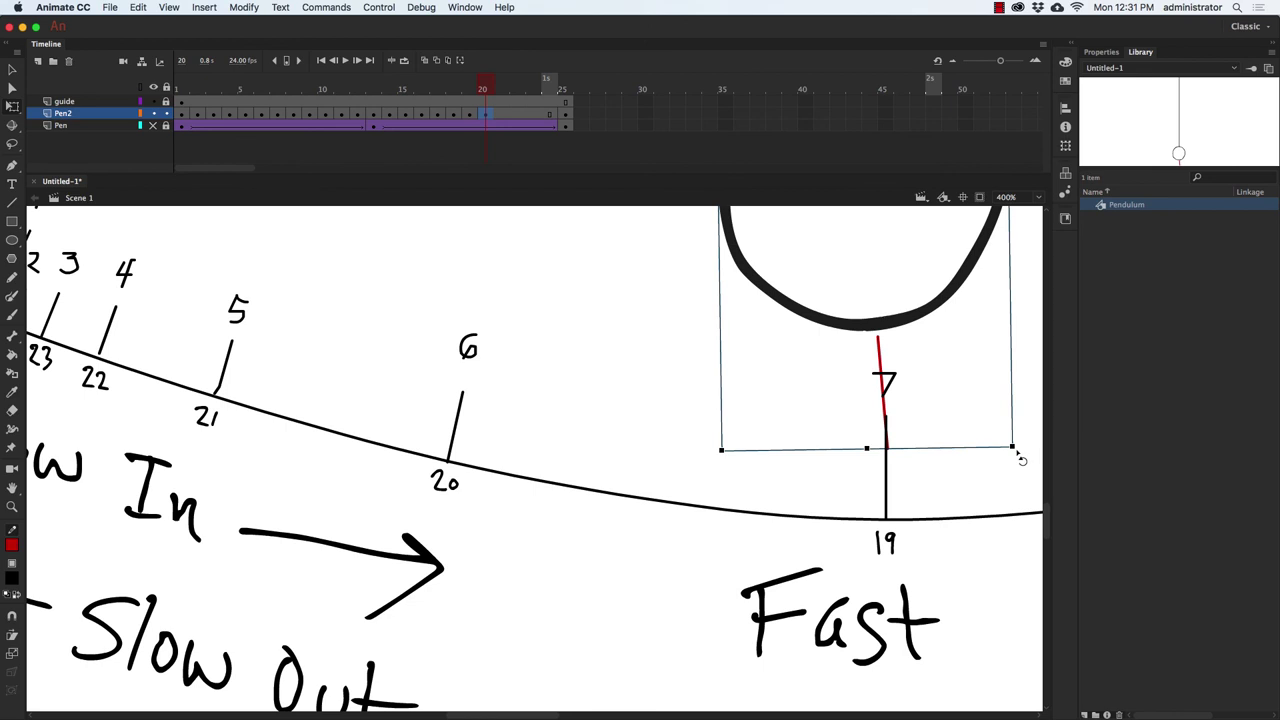
drag(1006, 457, 584, 548)
drag(449, 560, 841, 616)
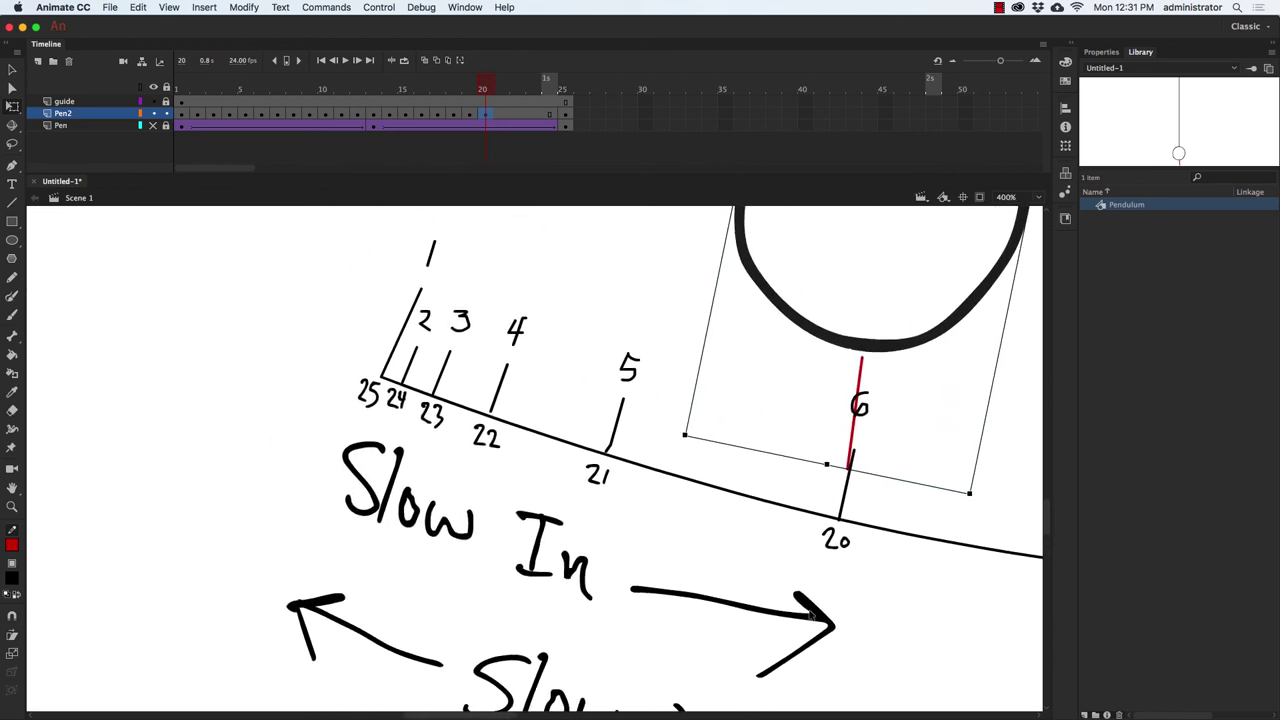
key(F6)
drag(971, 507, 744, 538)
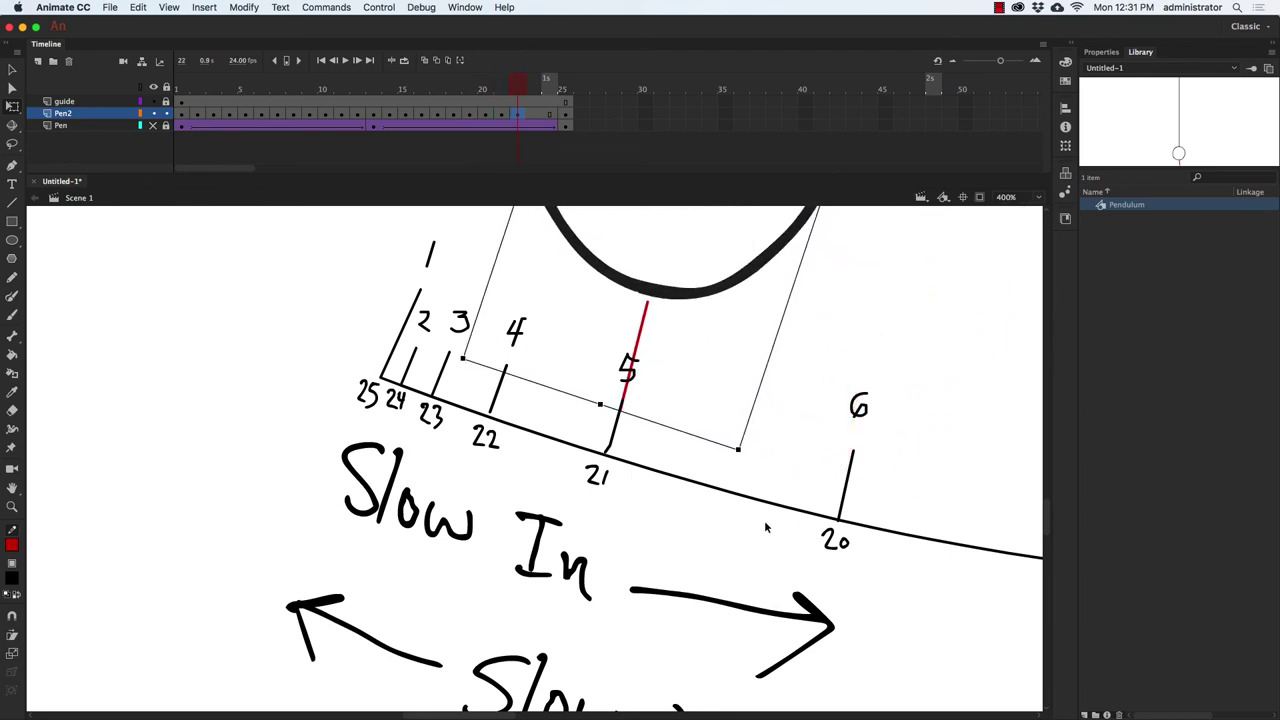
Finish the return swing with Pen2 keyframes at frames 22, 23 and 24 rotated to their ticks, and go to frame 25.
drag(751, 457, 620, 488)
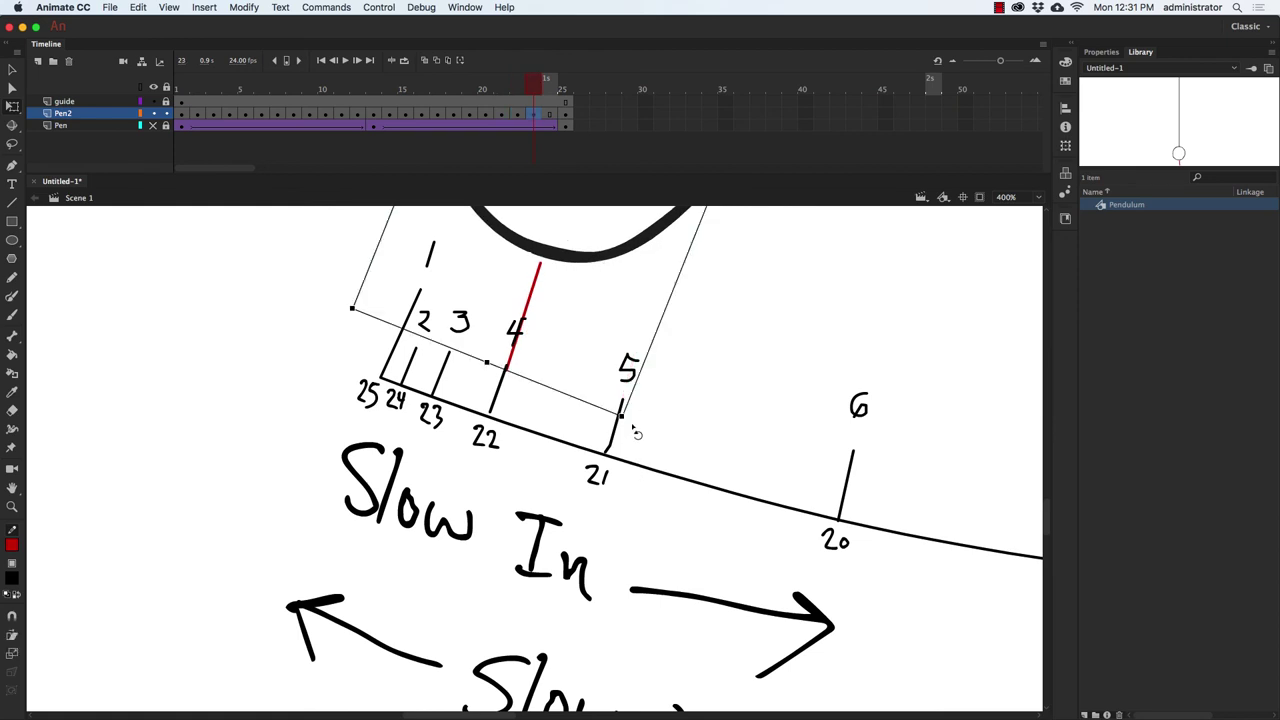
drag(631, 432, 538, 430)
key(F6)
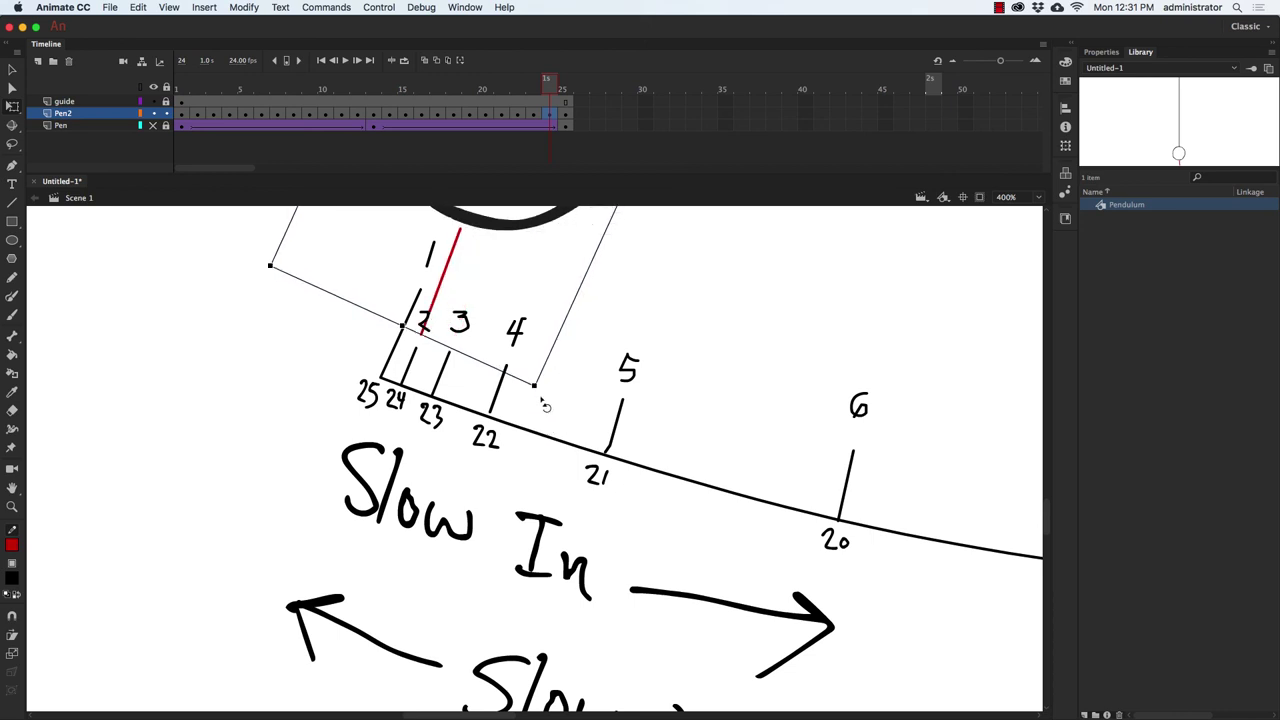
click(565, 83)
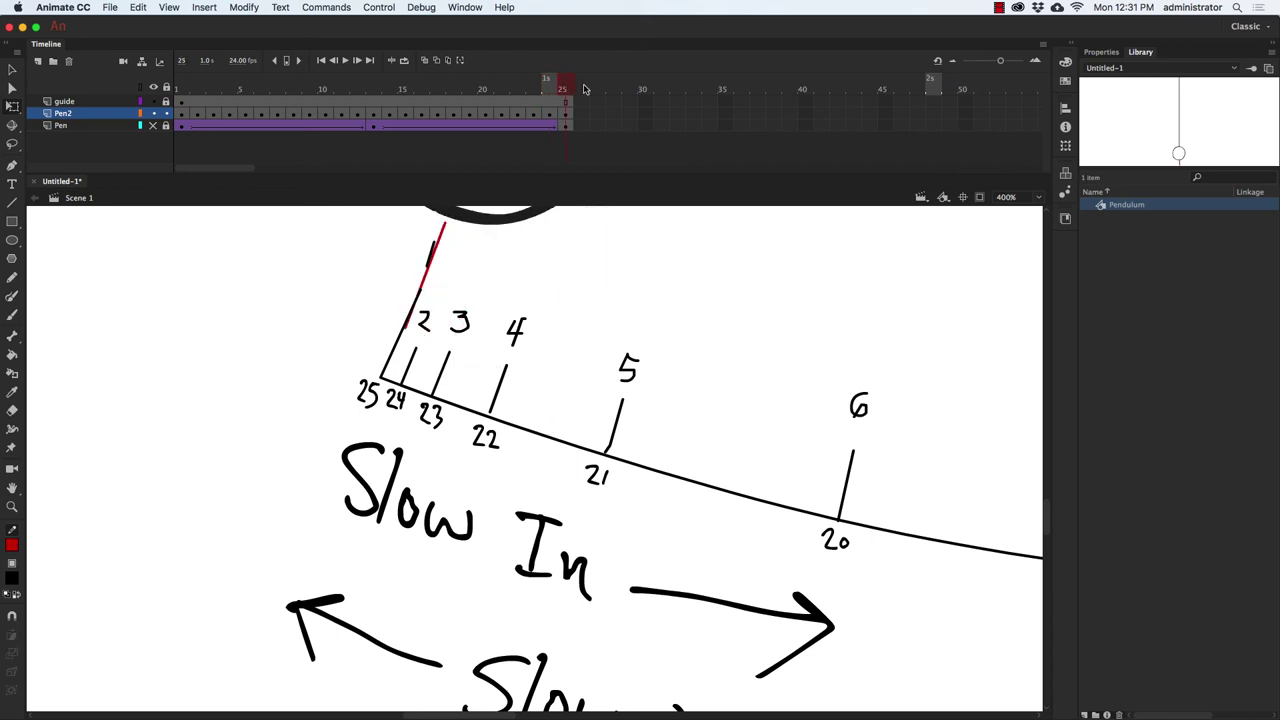
Play back the whole Pen2 pendulum swing against the timing chart with the full stage in view.
key(super+minus)
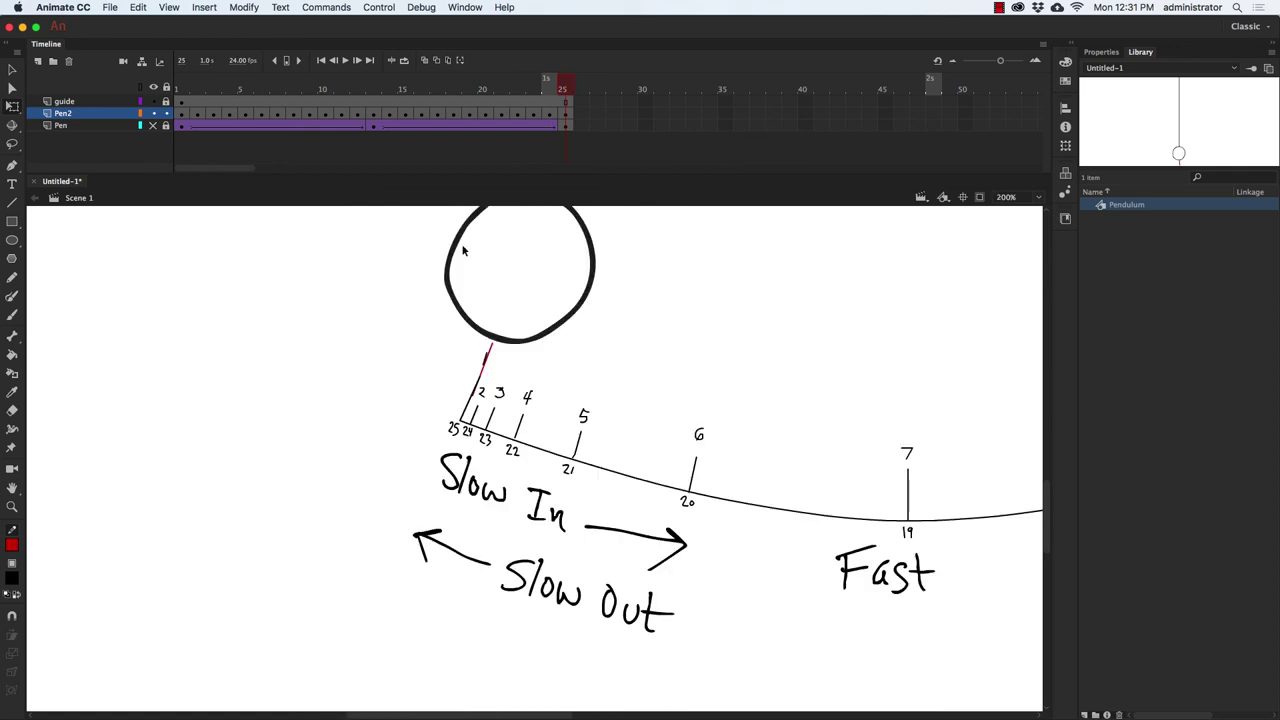
key(super+minus)
drag(743, 400, 585, 517)
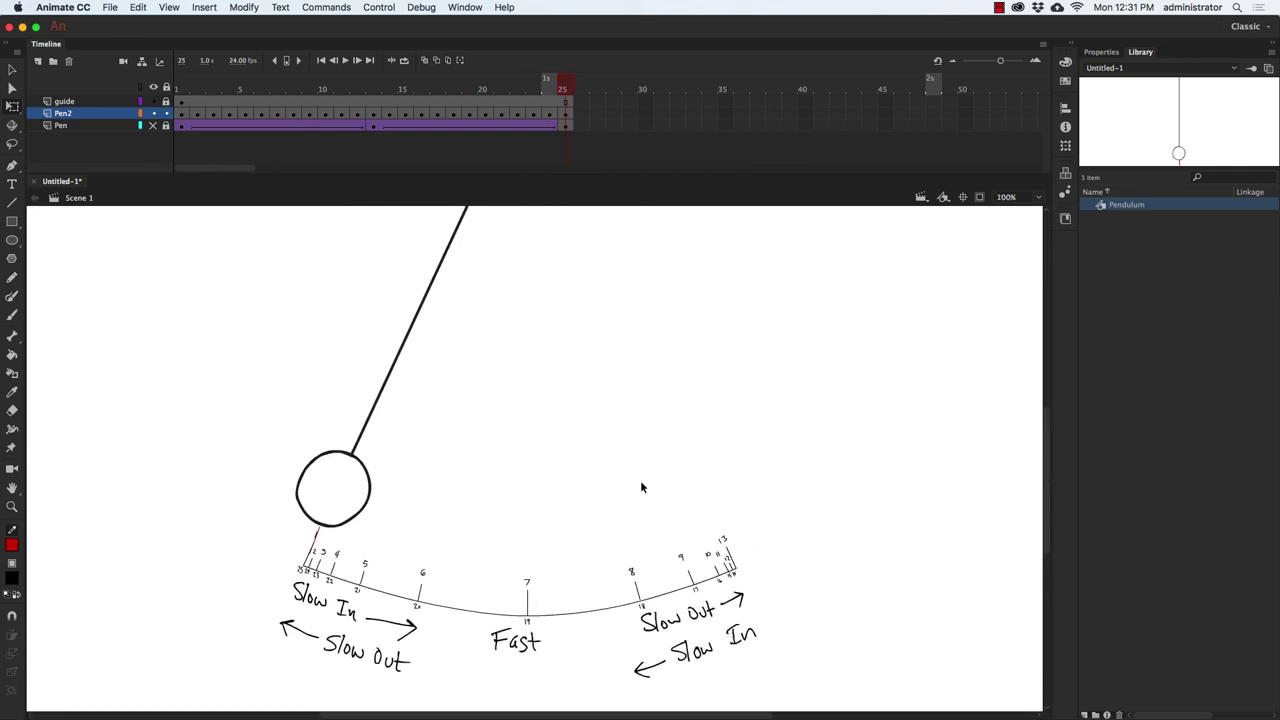
key(super+minus)
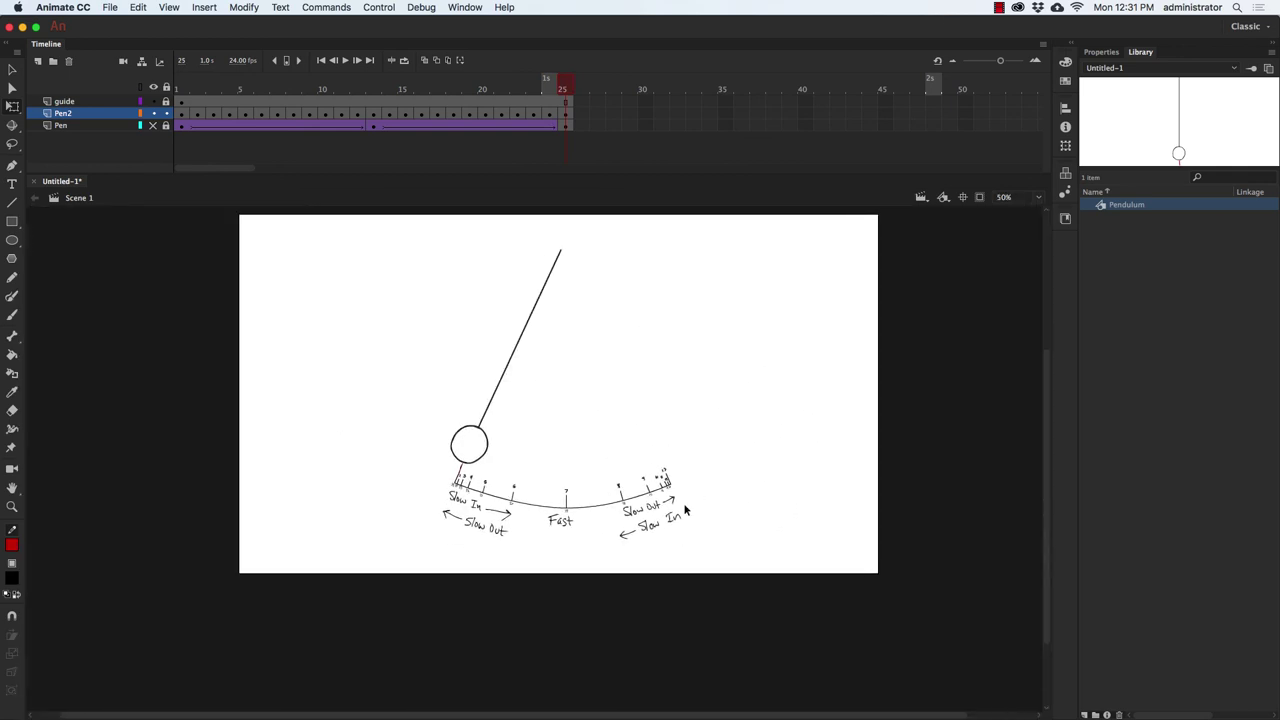
key(Return)
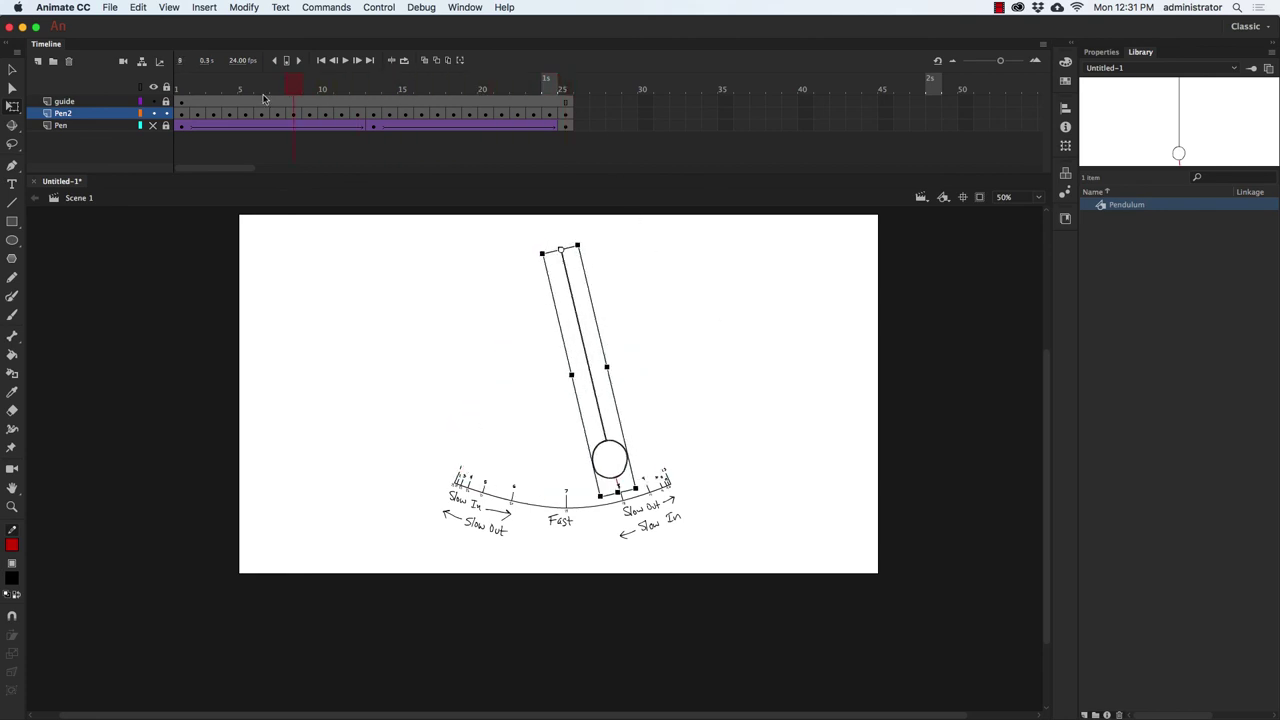
Hide the guide layer, turn on looping for frames 1 to 24 and preview the swing.
click(153, 101)
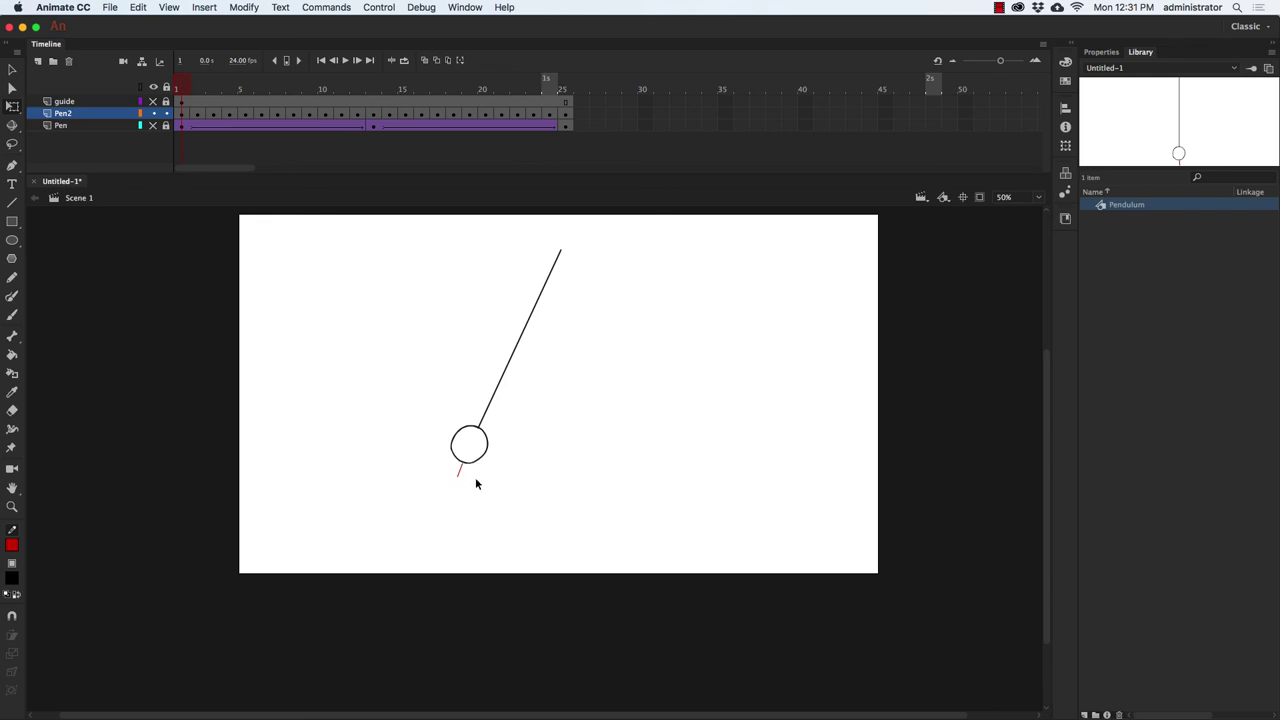
click(405, 61)
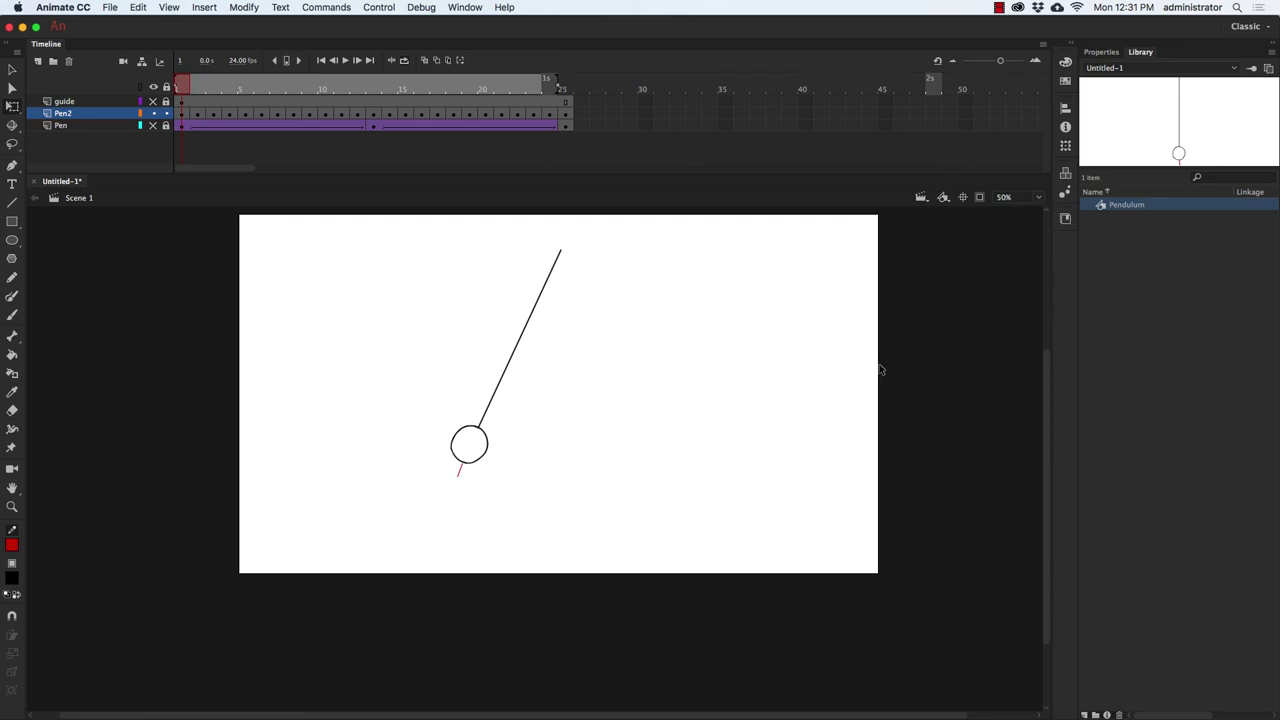
key(Return)
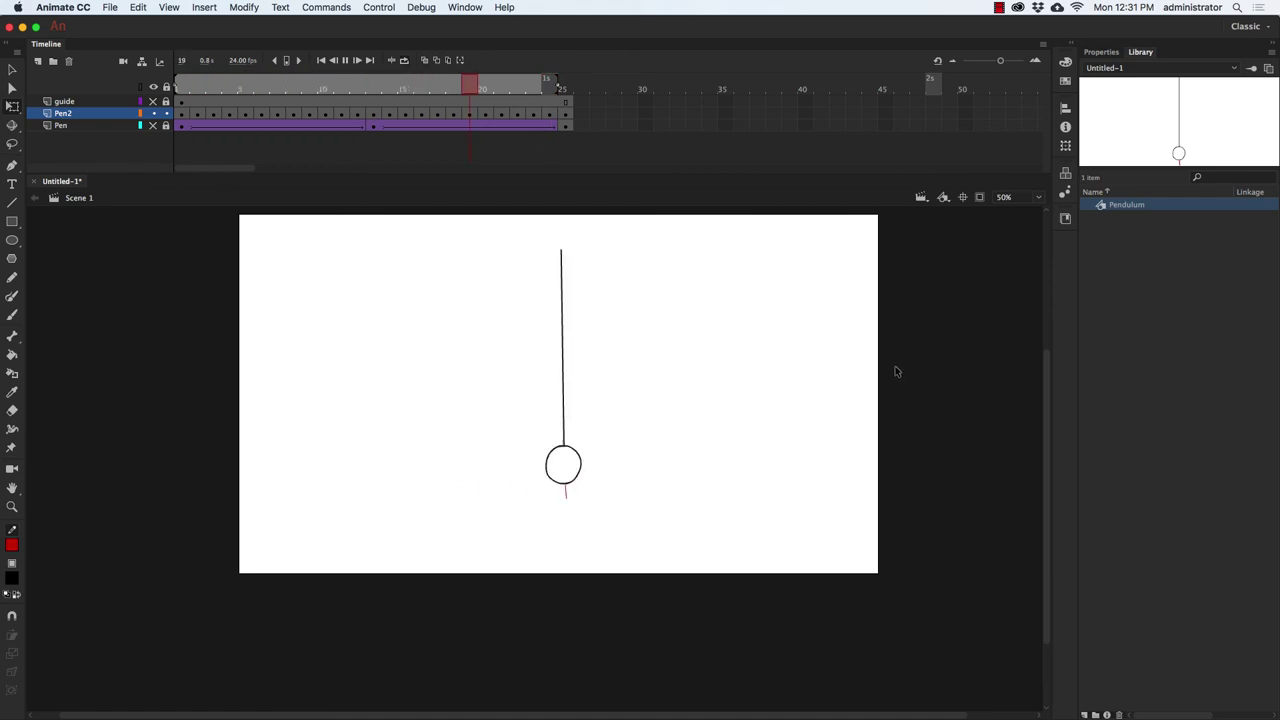
key(Return)
Delete the red pointer line below the bob inside the Pendulum symbol and return to Scene 1.
key(super+equal)
key(super+equal)
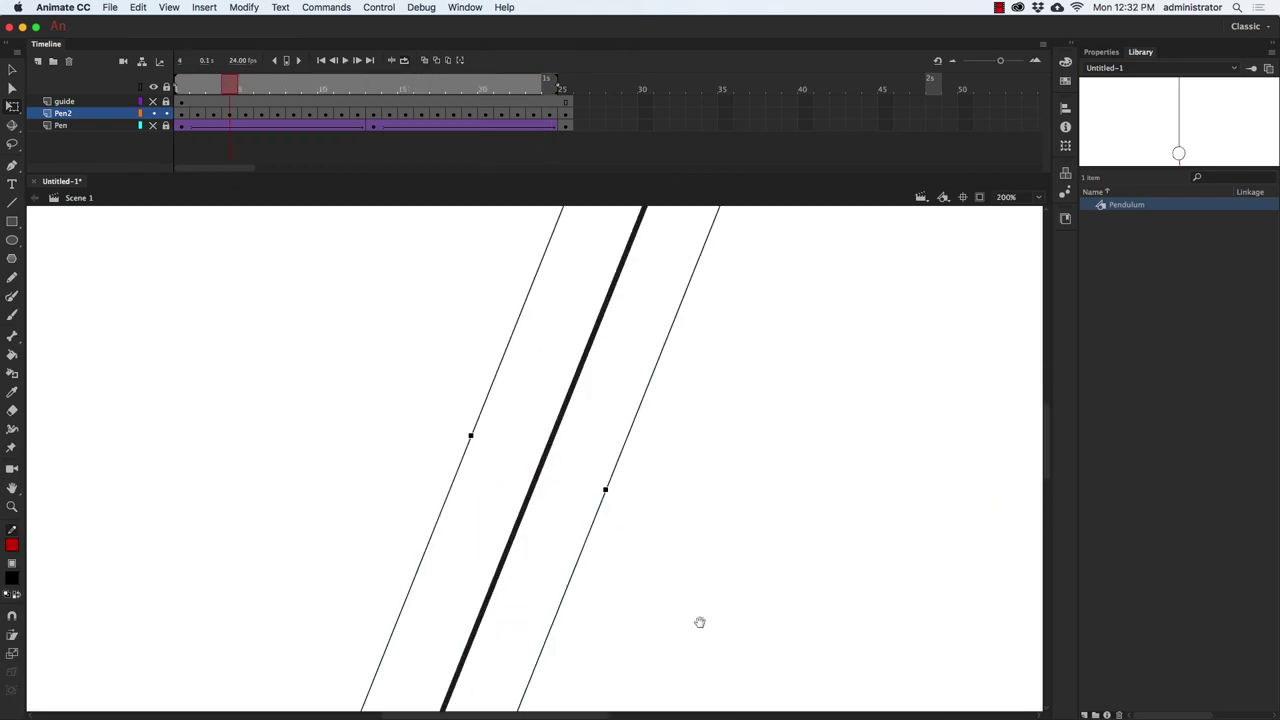
drag(699, 622, 763, 343)
scroll(581, 507, down, 5)
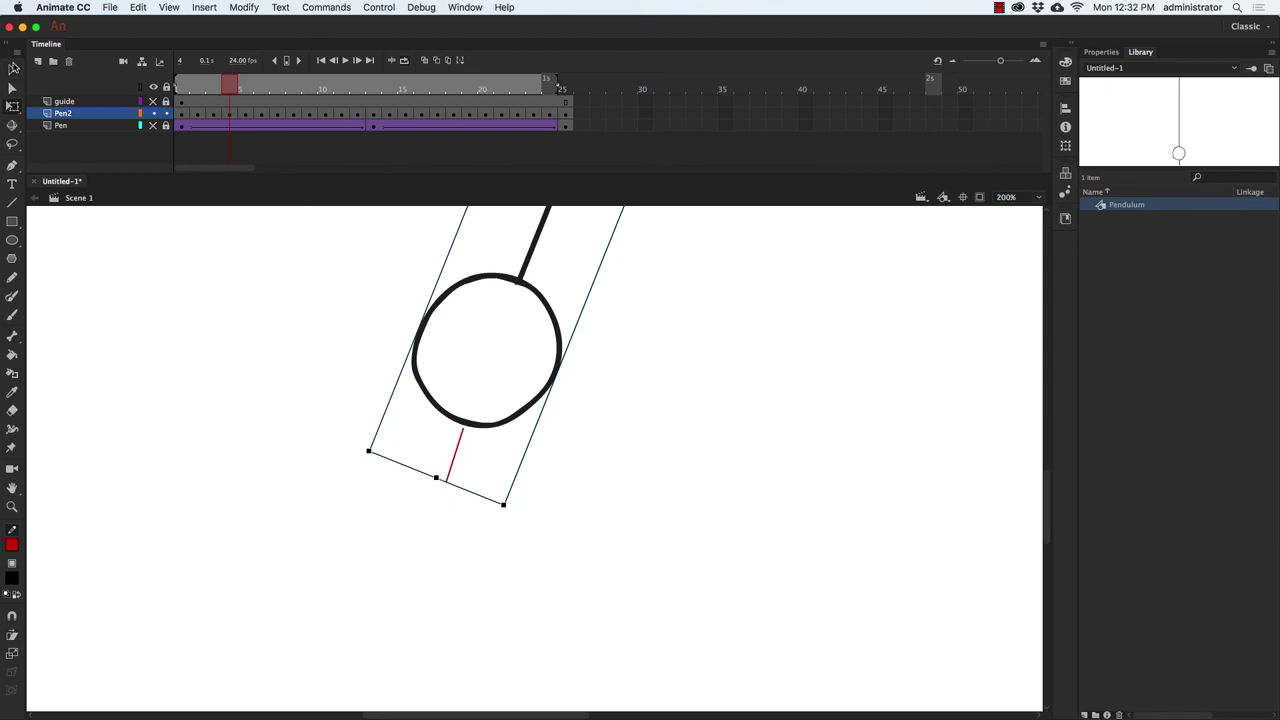
click(13, 67)
double_click(557, 328)
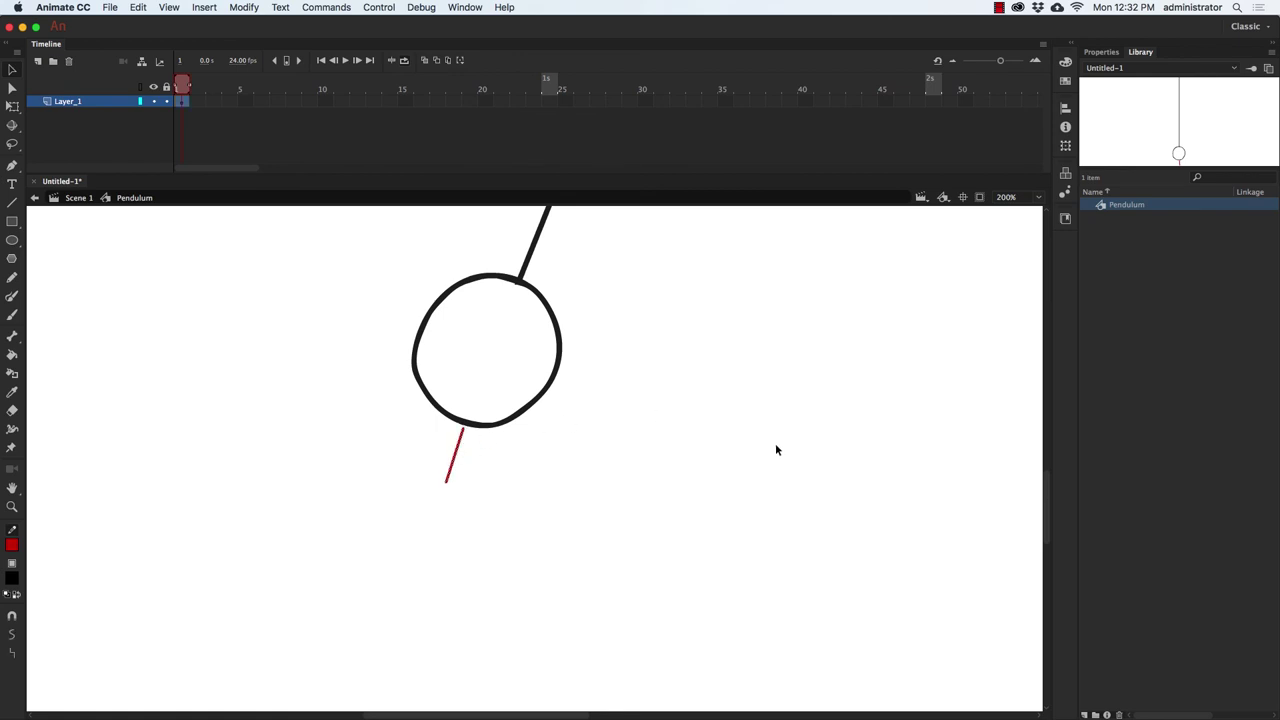
key(Delete)
click(79, 199)
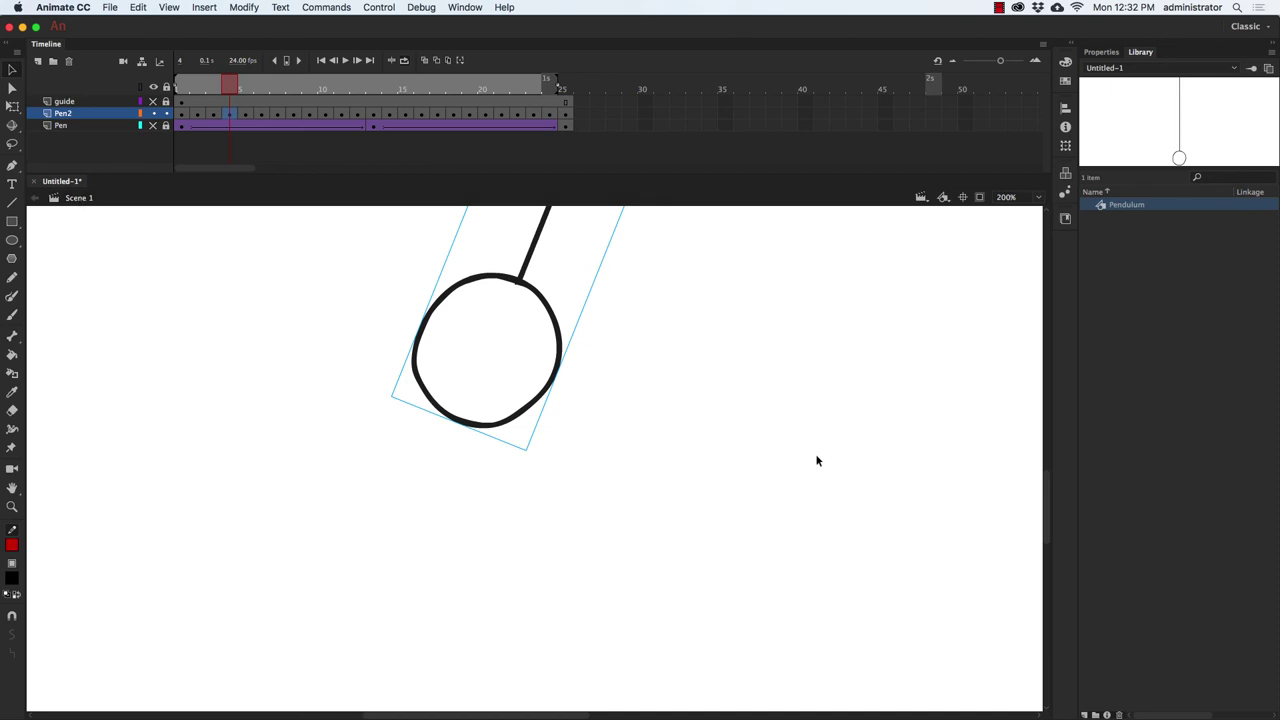
Play the looping pendulum swing without the pointer line, with the full stage in view, and stop playback.
key(super+minus)
key(super+minus)
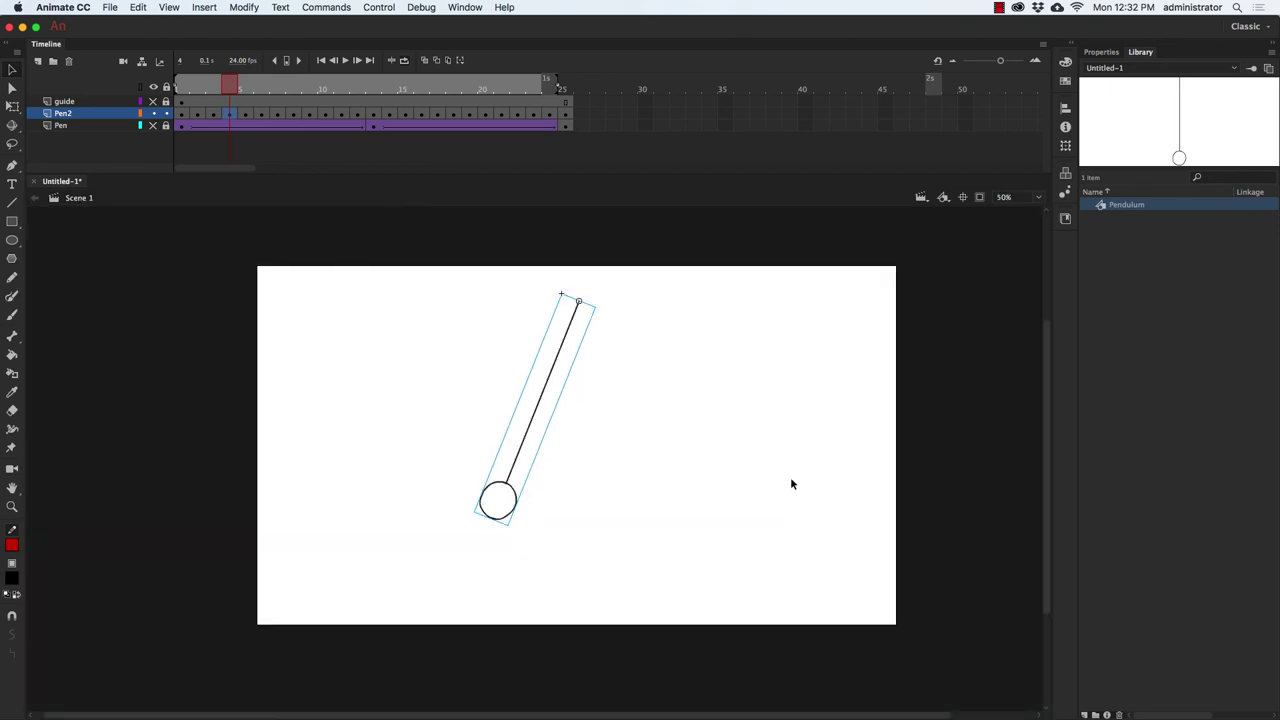
key(Return)
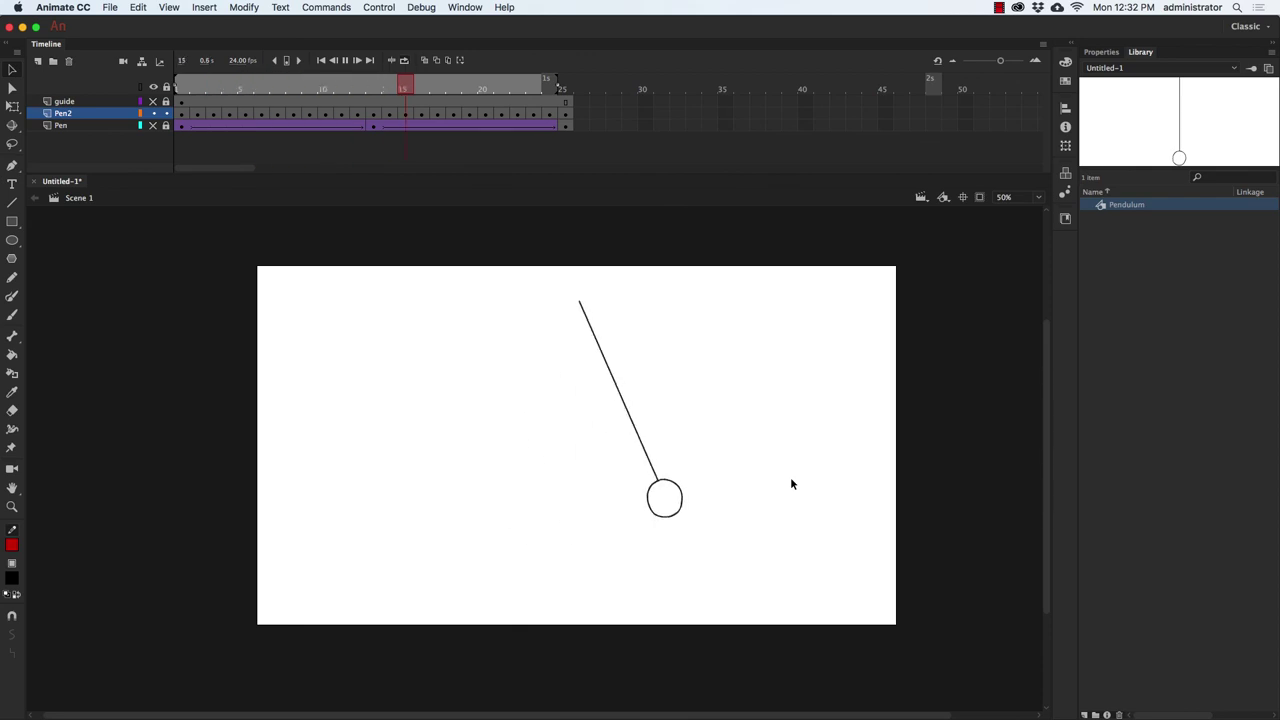
key(Return)
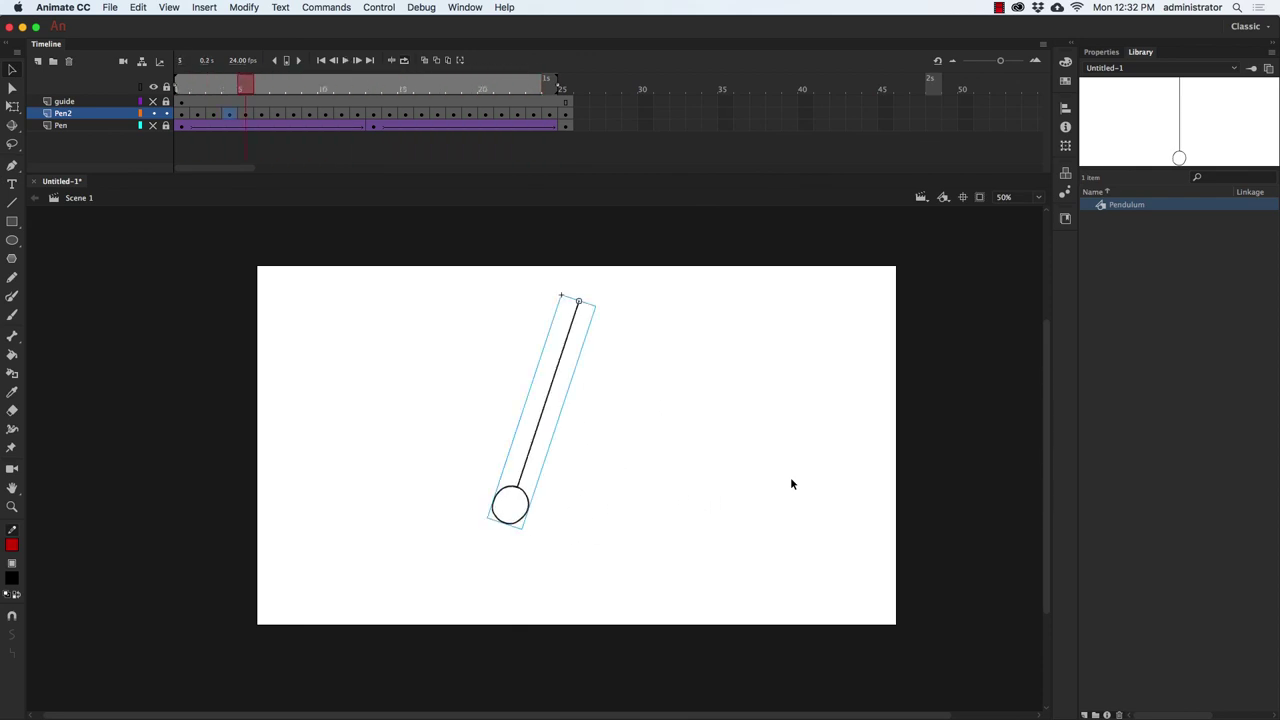